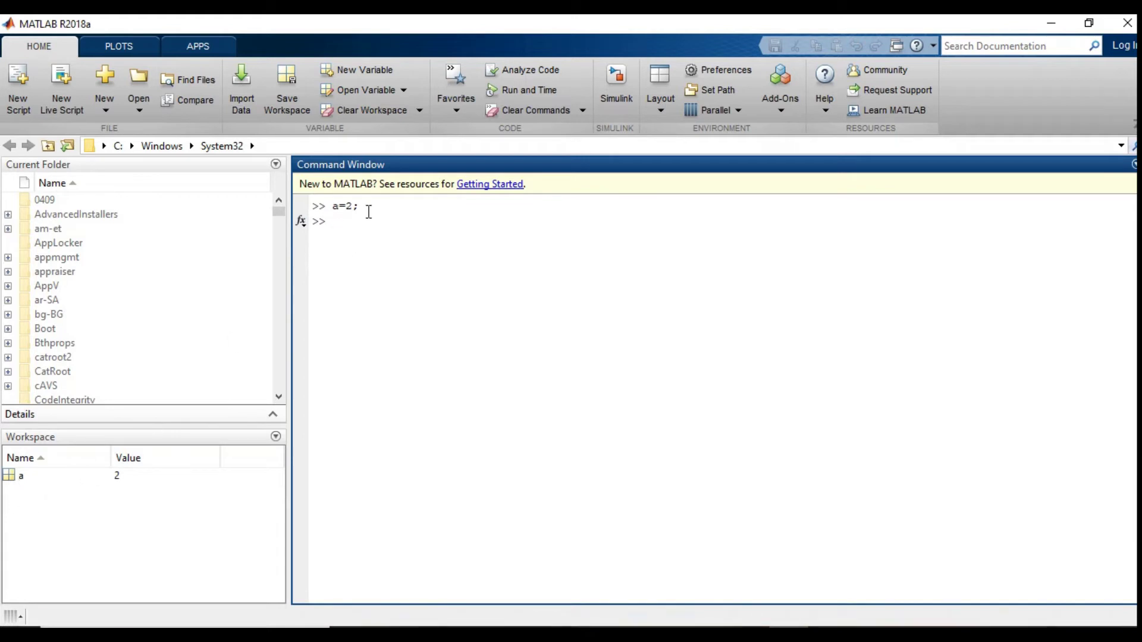
Define the variables b=22 and c=41 in the Command Window with their output suppressed
{"action": "type", "text": "b=22;"}
{"action": "key", "text": "Return"}
{"action": "type", "text": "c="}
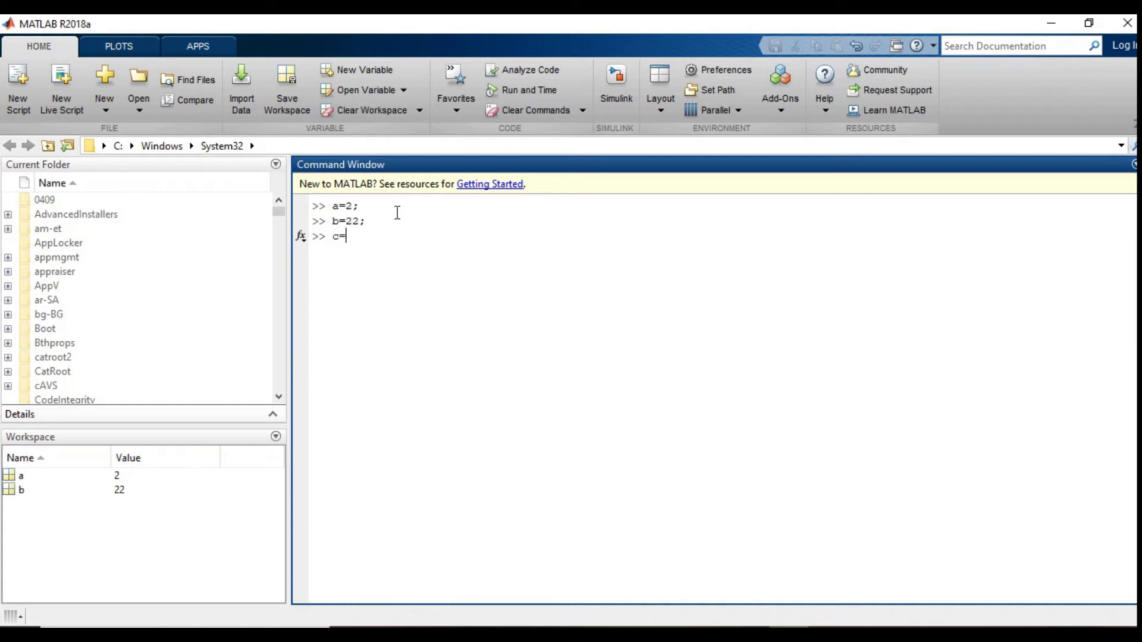
{"action": "type", "text": "41;"}
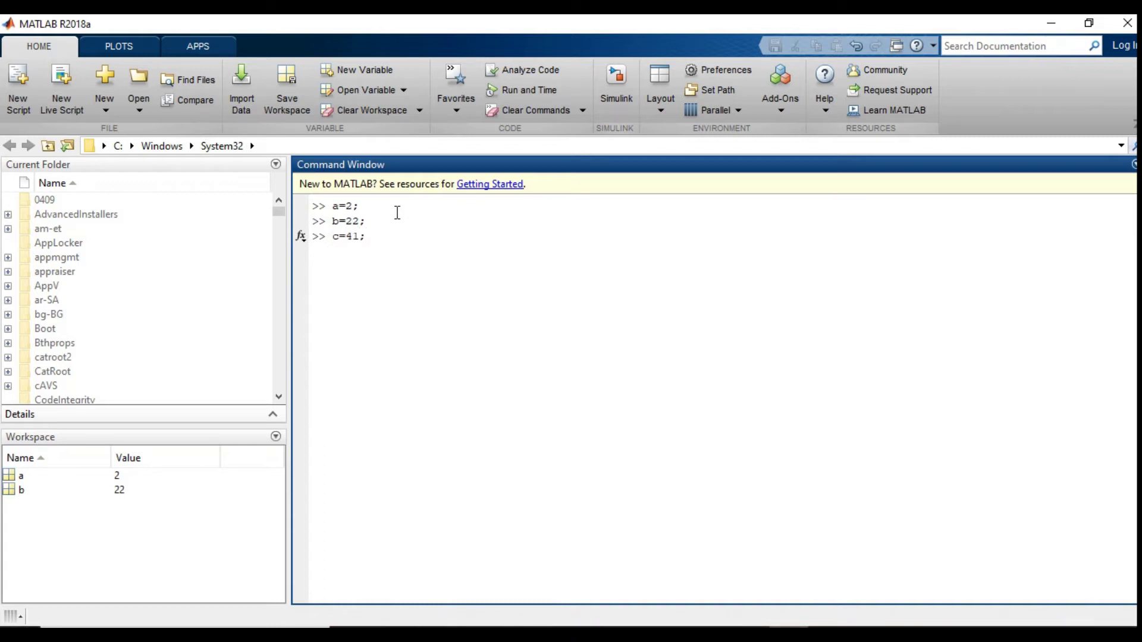
{"action": "key", "text": "Return"}
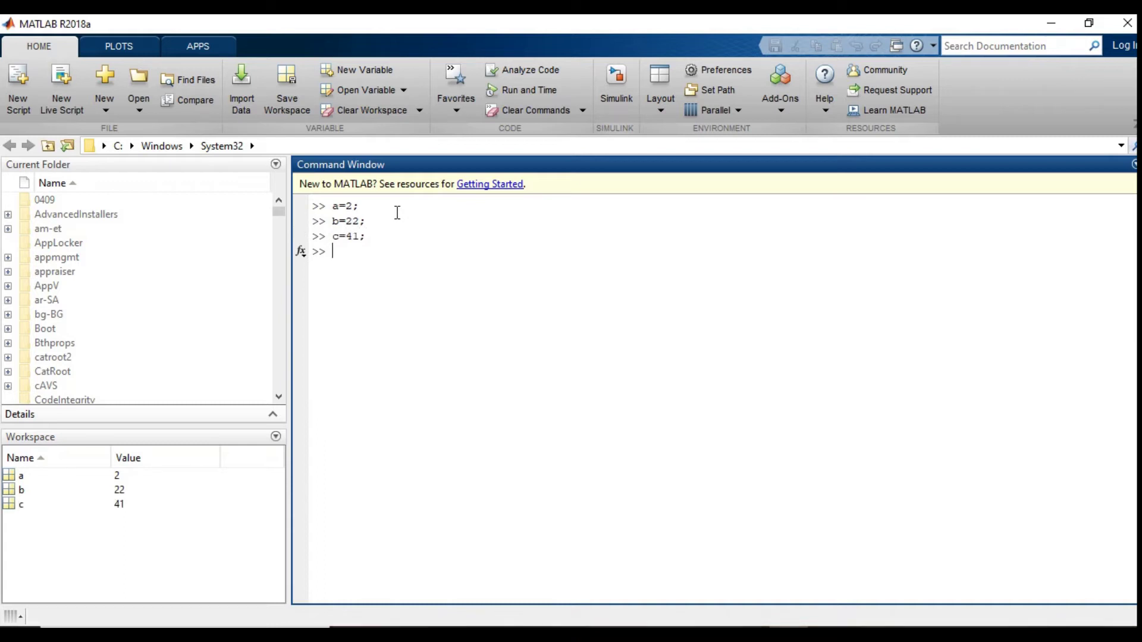
Assign d the value 14 with its output displayed, and reassign it to 15 with the output suppressed
{"action": "type", "text": "d="}
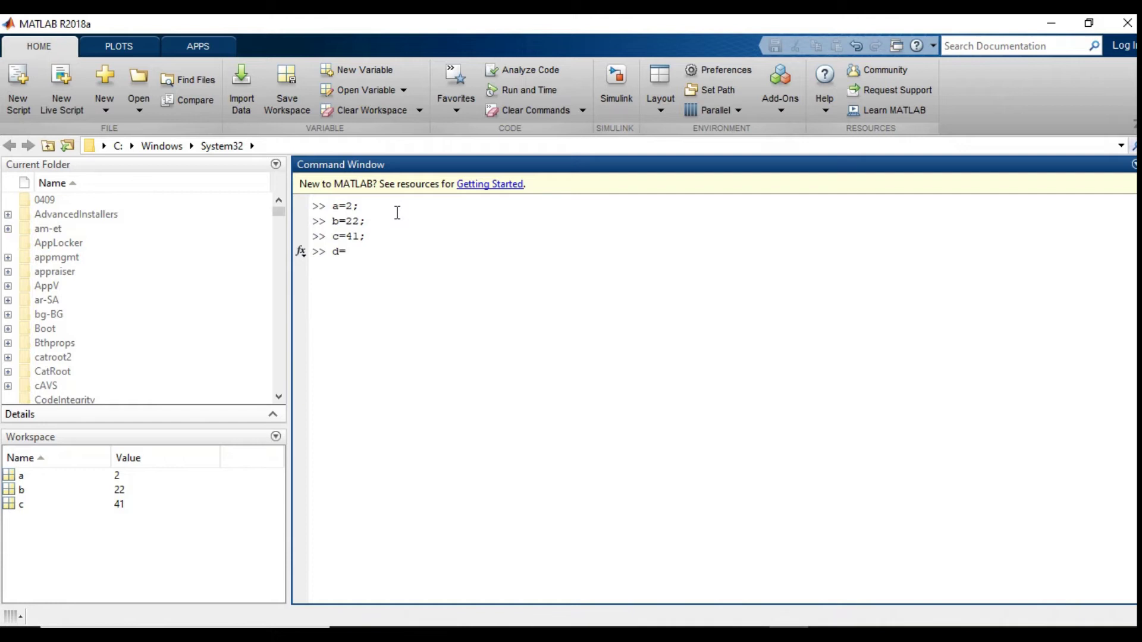
{"action": "type", "text": "14"}
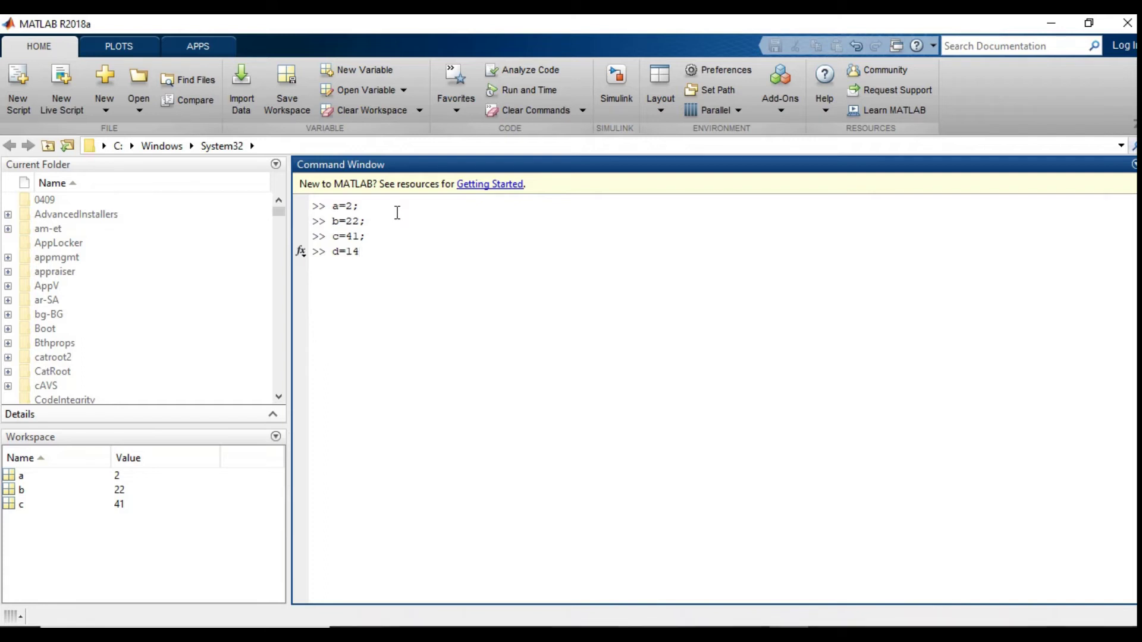
{"action": "key", "text": "Return"}
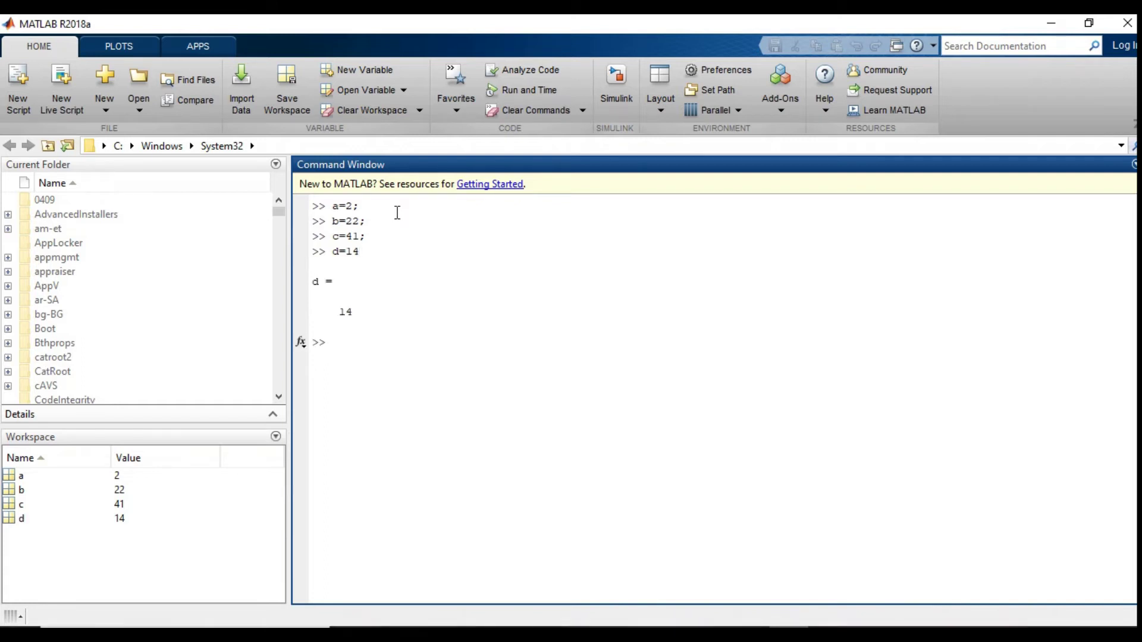
{"action": "type", "text": "d="}
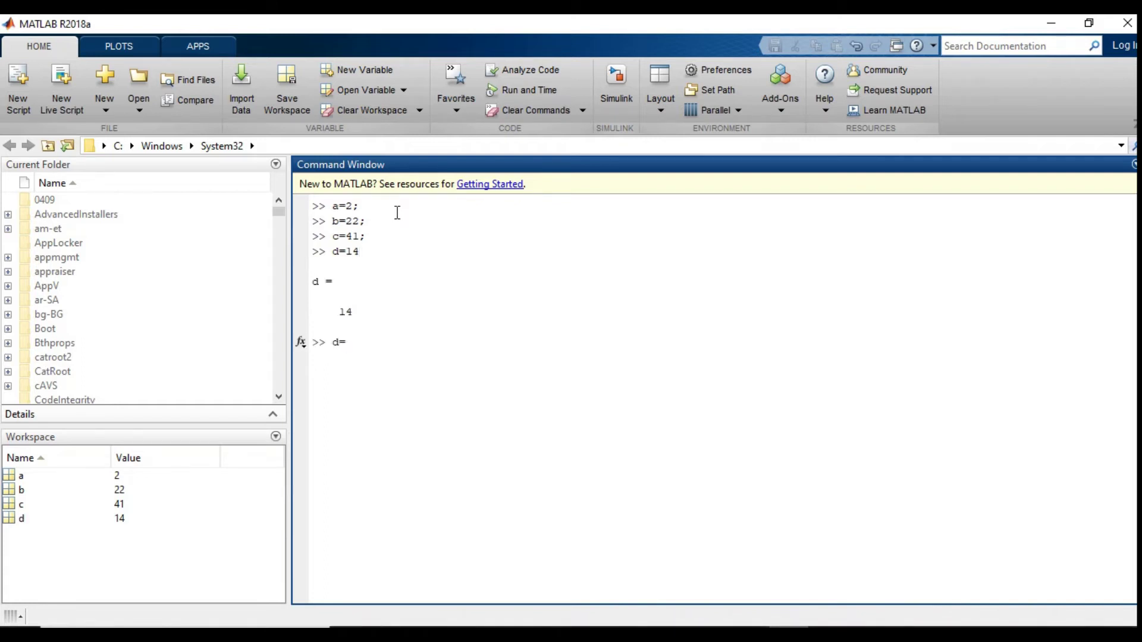
{"action": "type", "text": "15;"}
{"action": "key", "text": "Return"}
Define the variable x=10 and clear the Command Window with clc before and after the assignment
{"action": "type", "text": "clc"}
{"action": "key", "text": "Return"}
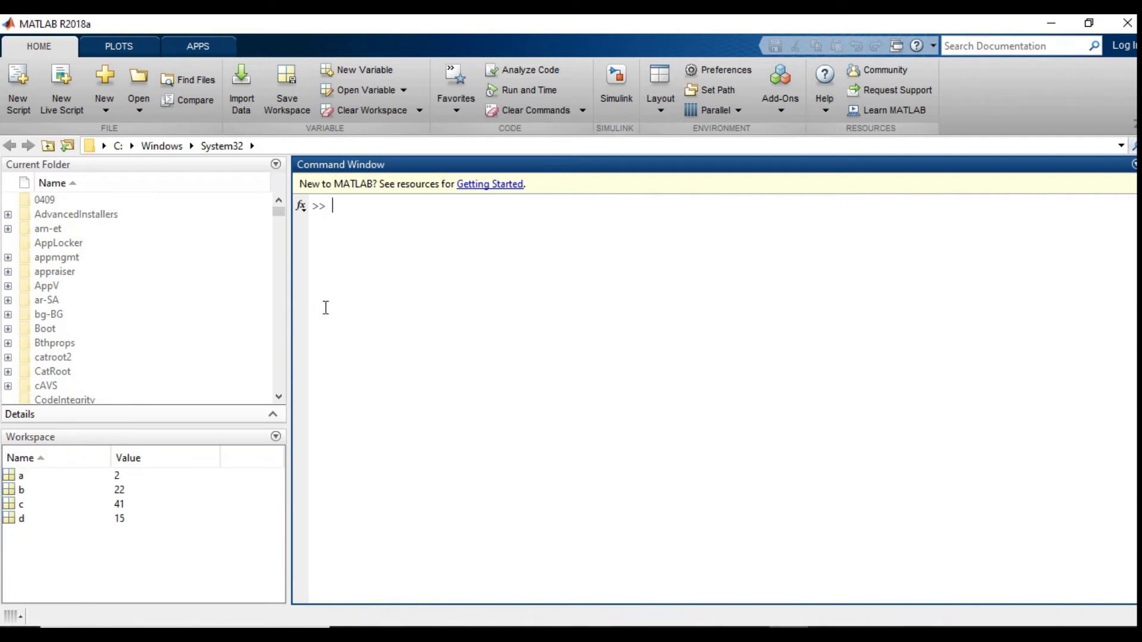
{"action": "type", "text": "x=10"}
{"action": "key", "text": "Return"}
{"action": "type", "text": "clc"}
{"action": "key", "text": "Return"}
Compute the cubic polynomial y=(a*x^3)+(b*x^2)+(c*x)+d; in the Command Window
{"action": "type", "text": "y="}
{"action": "type", "text": "a*x^3)"}
{"action": "key", "text": "Left"}
{"action": "key", "text": "Left"}
{"action": "key", "text": "Left"}
{"action": "type", "text": "(a*x^3)"}
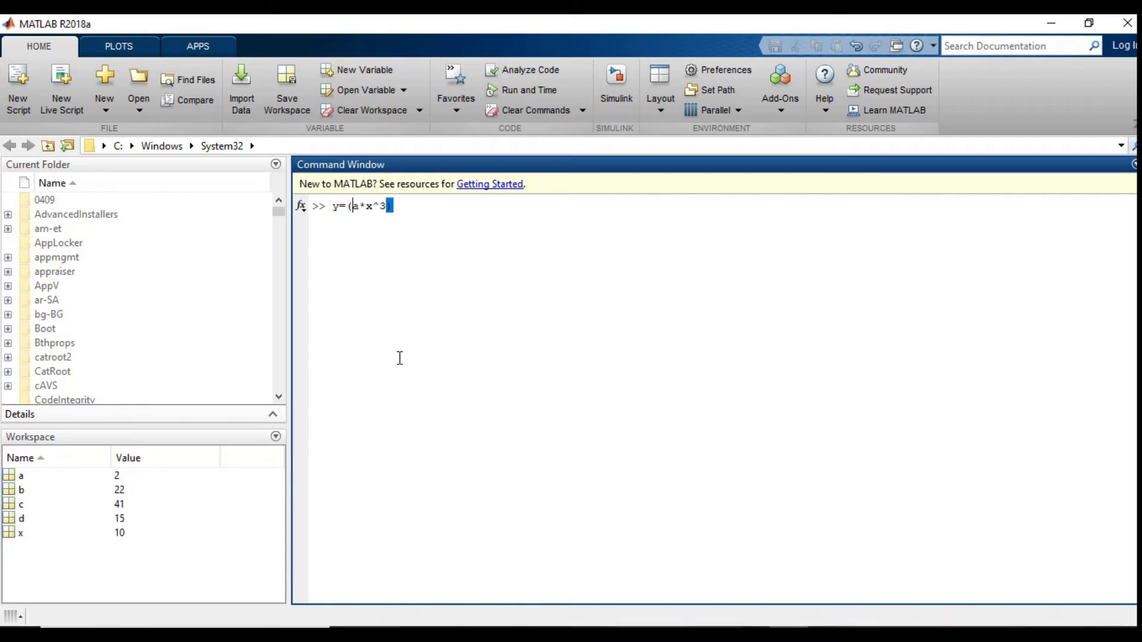
{"action": "type", "text": "+"}
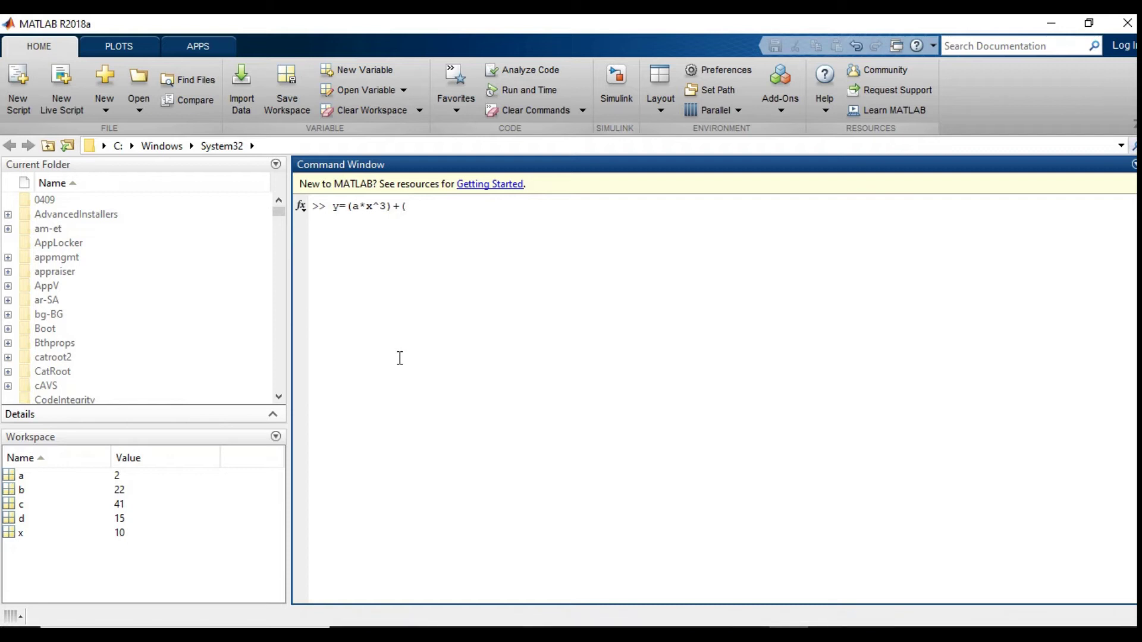
{"action": "type", "text": "(b*x^"}
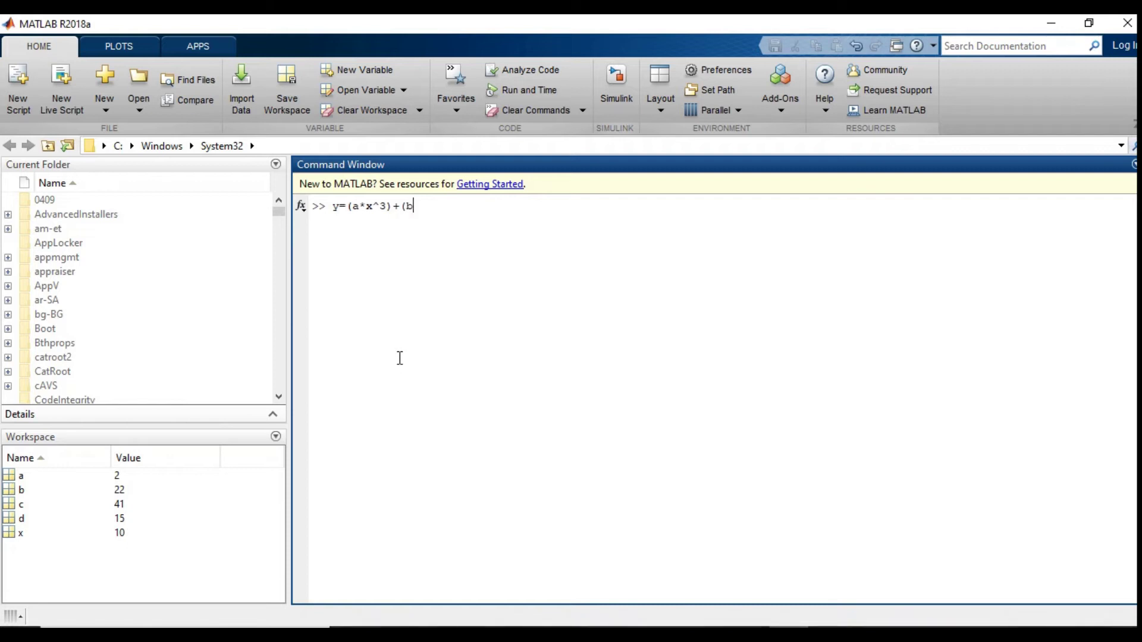
{"action": "type", "text": "2)+(c*x)+d;"}
{"action": "key", "text": "Return"}
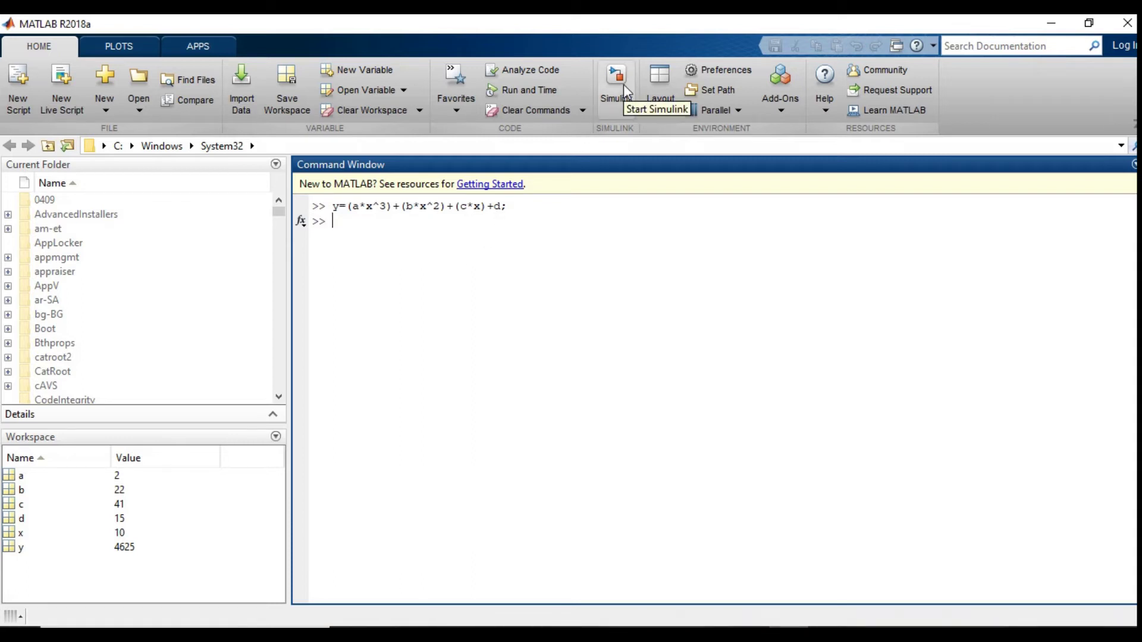
Set x to 20 with suppressed output and re-evaluate the previous y equation
{"action": "type", "text": "x="}
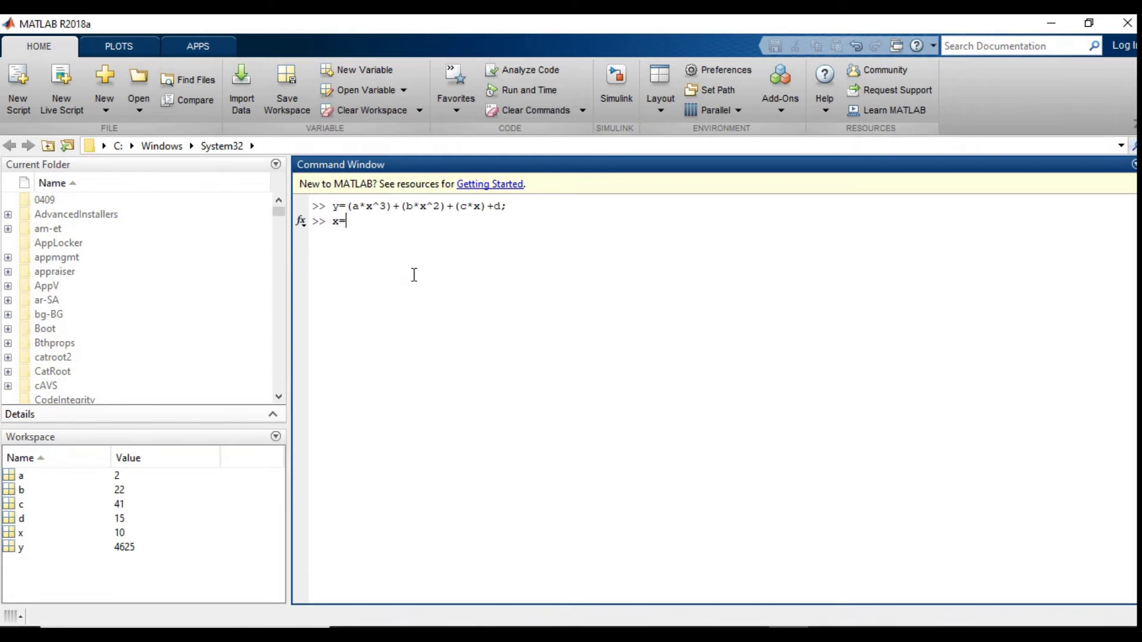
{"action": "type", "text": "20;"}
{"action": "key", "text": "Return"}
{"action": "key", "text": "Up"}
{"action": "key", "text": "Up"}
{"action": "key", "text": "Return"}
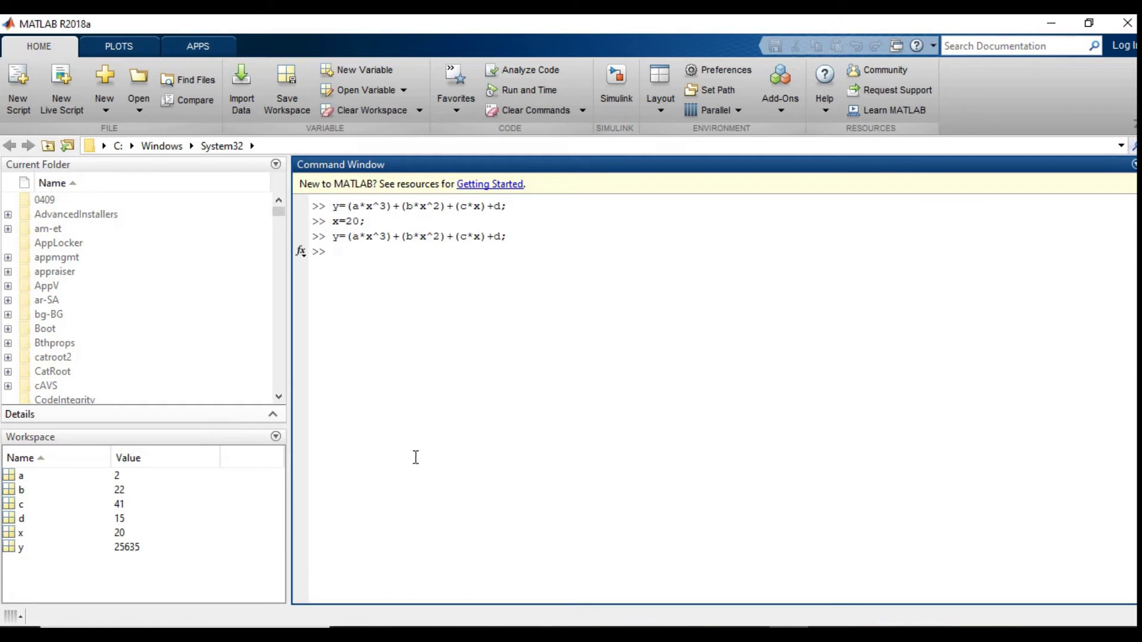
{"action": "left_click", "coordinate": [626, 98]}
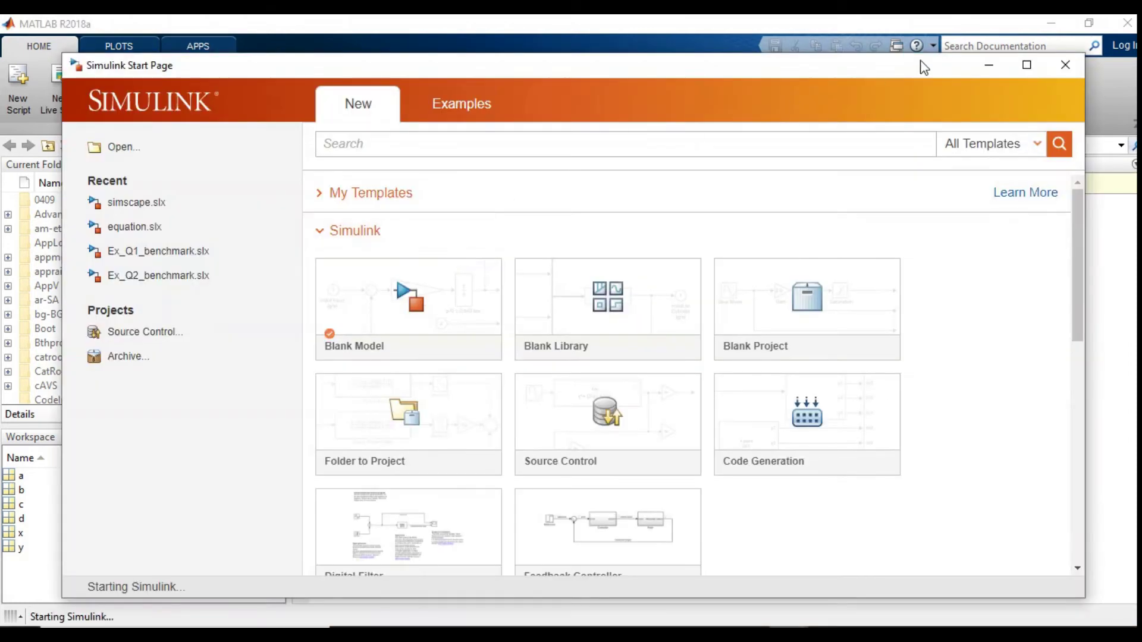
{"action": "left_click", "coordinate": [1057, 67]}
{"action": "key", "text": "alt+Tab"}
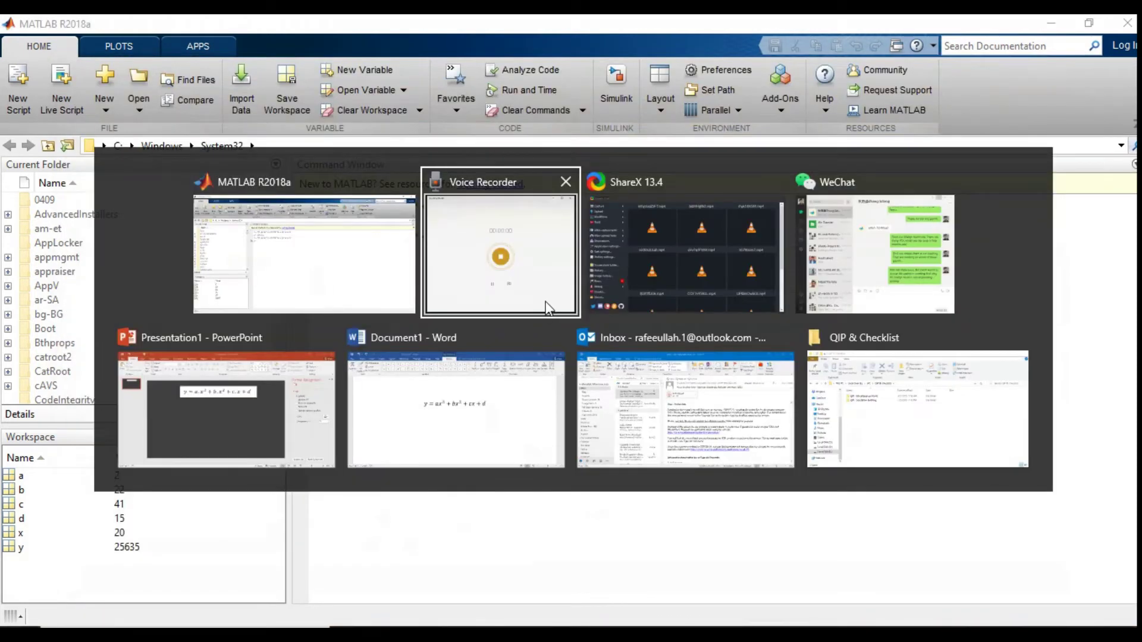
{"action": "key", "text": "alt+Tab"}
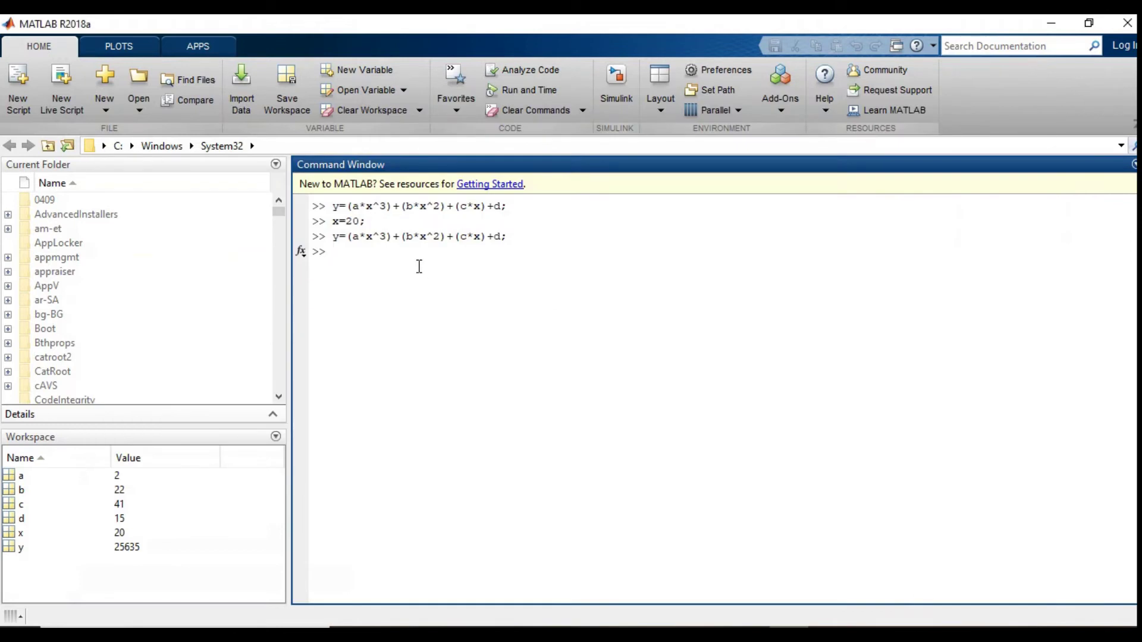
Run the simulink command and create a blank model in a maximized window
{"action": "type", "text": "simulink"}
{"action": "key", "text": "Return"}
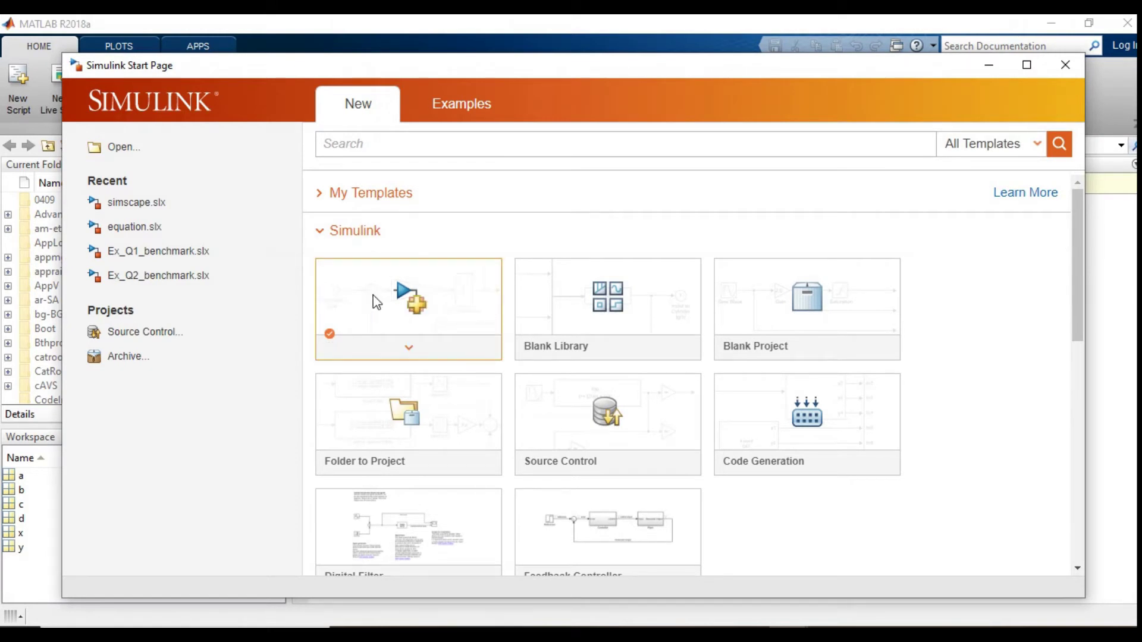
{"action": "left_click", "coordinate": [372, 327]}
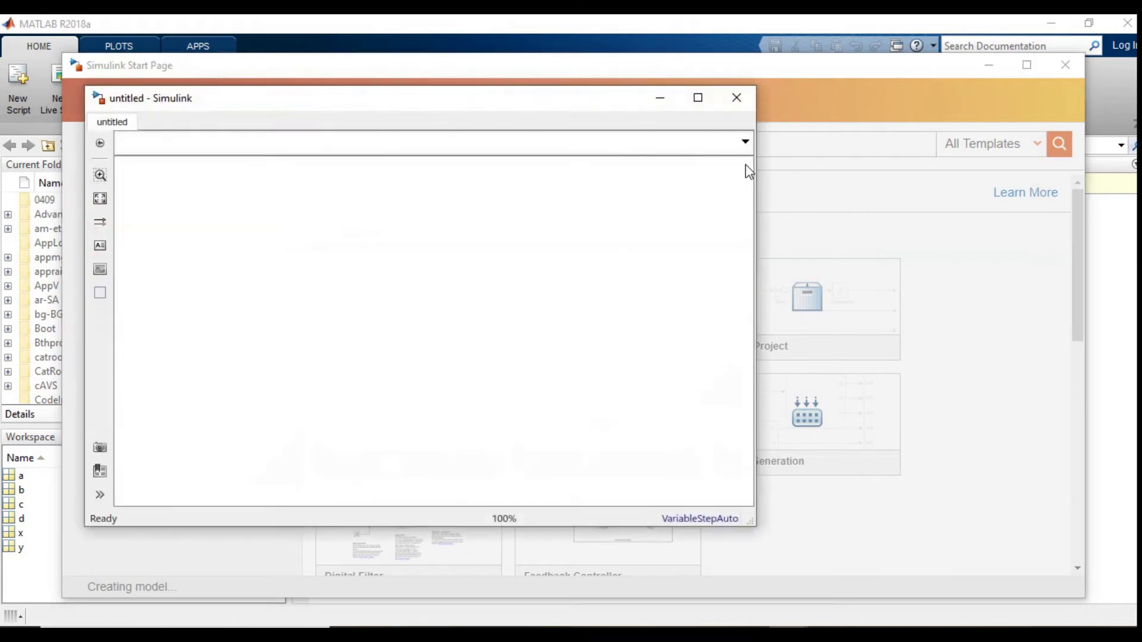
{"action": "left_click", "coordinate": [707, 107]}
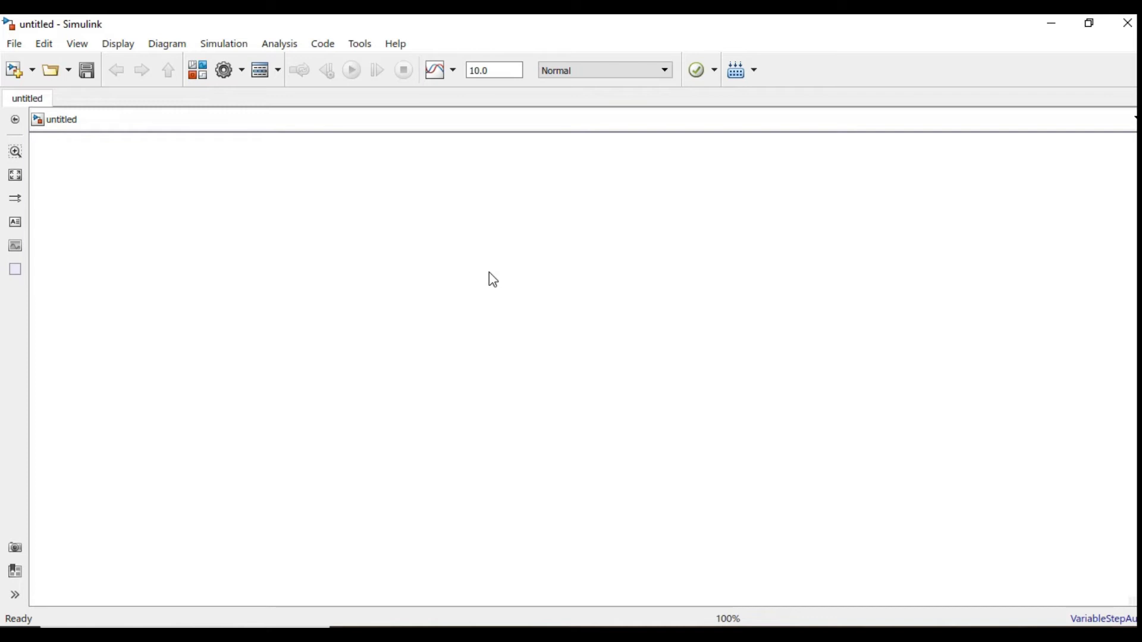
Add a Constant block from the Commonly Used Blocks library to the model and close the Library Browser
{"action": "left_click", "coordinate": [198, 72]}
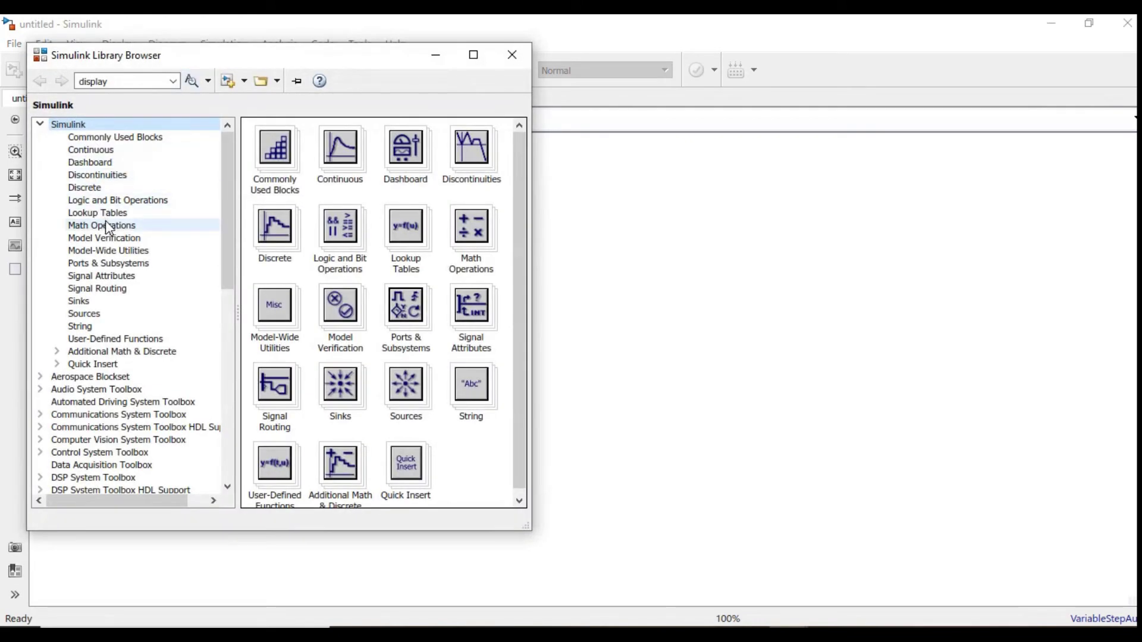
{"action": "left_click", "coordinate": [116, 138]}
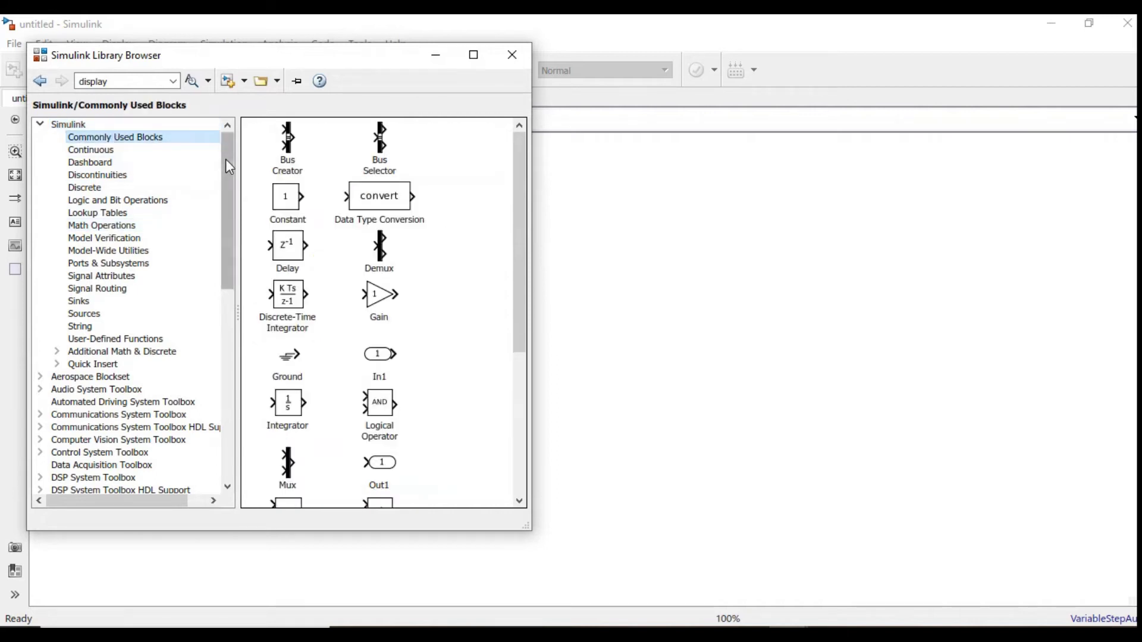
{"action": "left_click", "coordinate": [292, 208]}
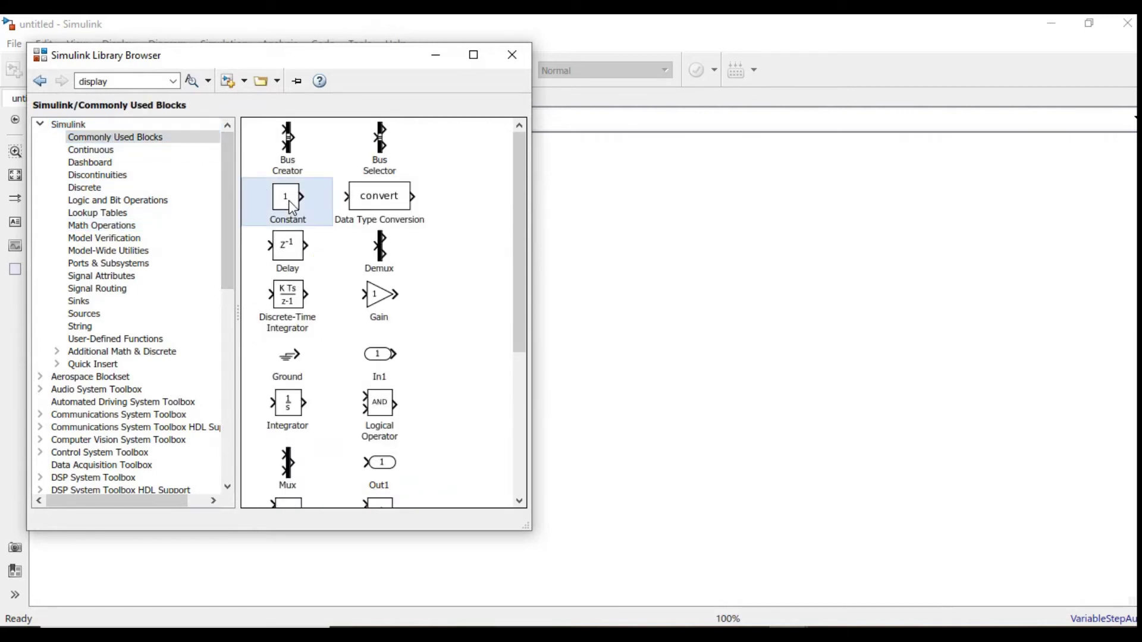
{"action": "left_click", "coordinate": [508, 59]}
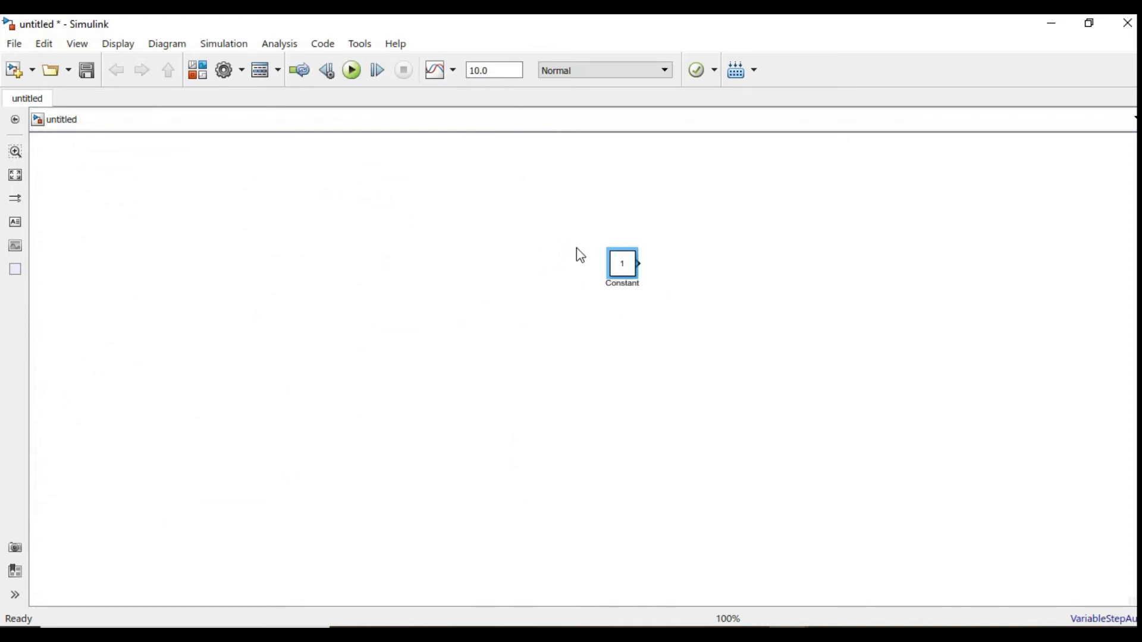
Make three copies of the Constant block on the model canvas
{"action": "left_click_drag", "start_coordinate": [570, 221], "coordinate": [670, 305]}
{"action": "left_click", "coordinate": [675, 313]}
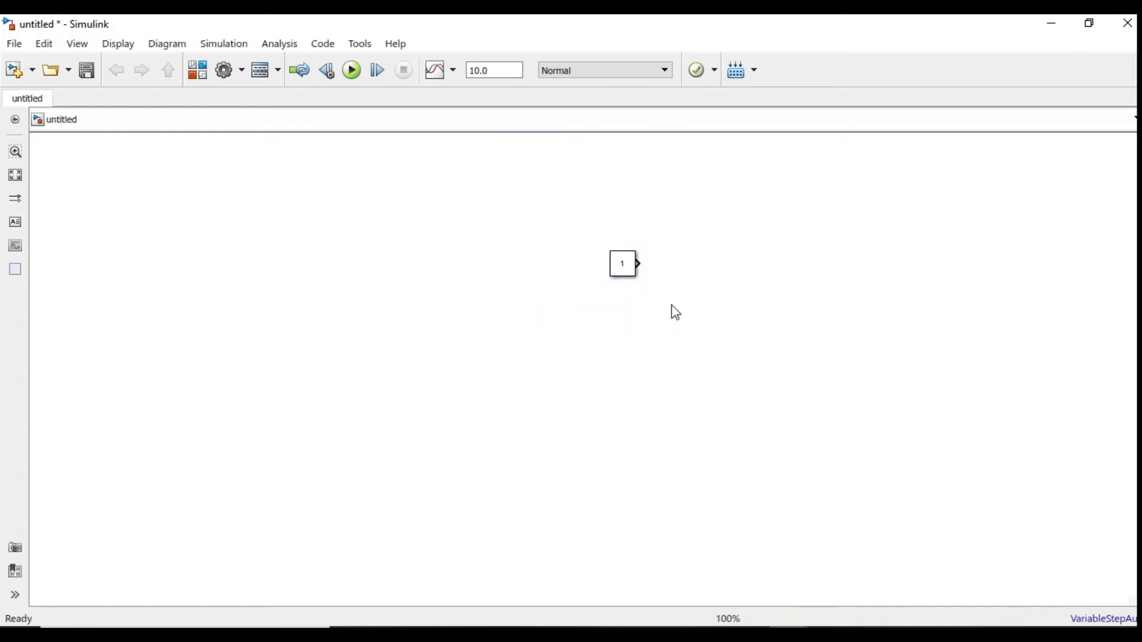
{"action": "left_click_drag", "start_coordinate": [660, 233], "coordinate": [580, 323]}
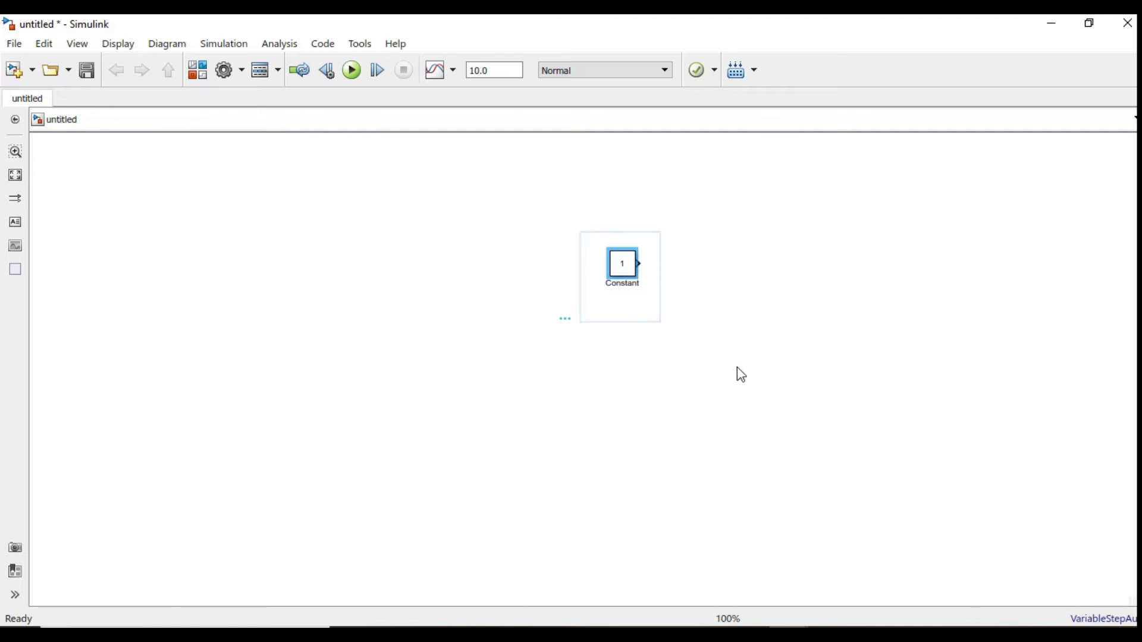
{"action": "key", "text": "ctrl+v"}
{"action": "key", "text": "ctrl+v"}
{"action": "key", "text": "ctrl+v"}
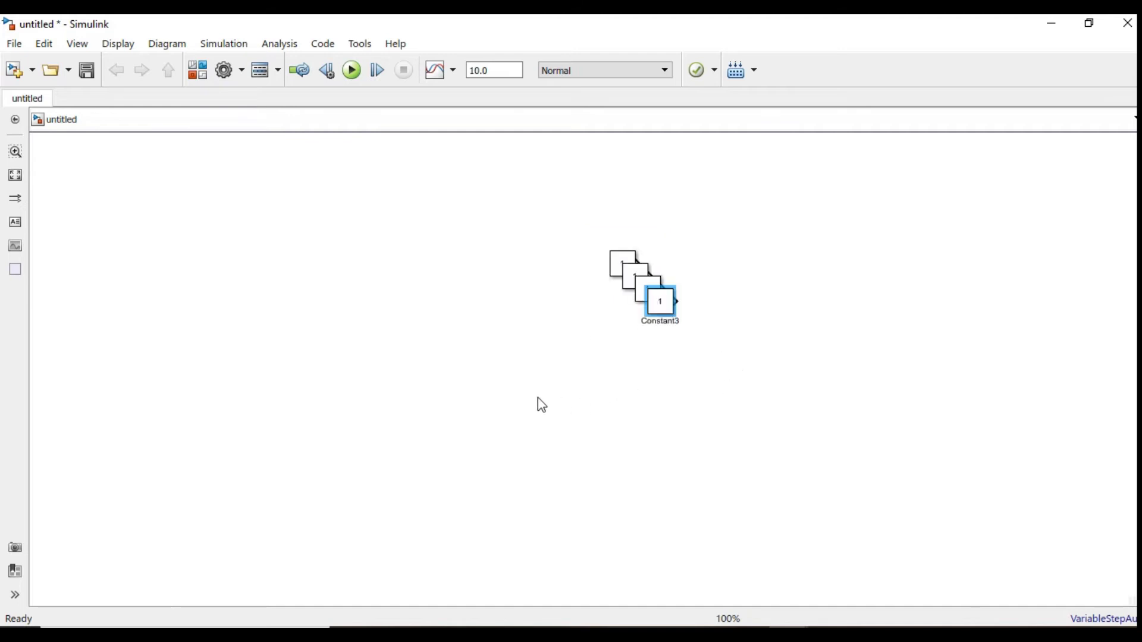
Arrange the four Constant blocks in a spaced vertical column with the original block uppermost
{"action": "left_click", "coordinate": [664, 313]}
{"action": "left_click_drag", "start_coordinate": [665, 313], "coordinate": [354, 401]}
{"action": "left_click", "coordinate": [653, 297]}
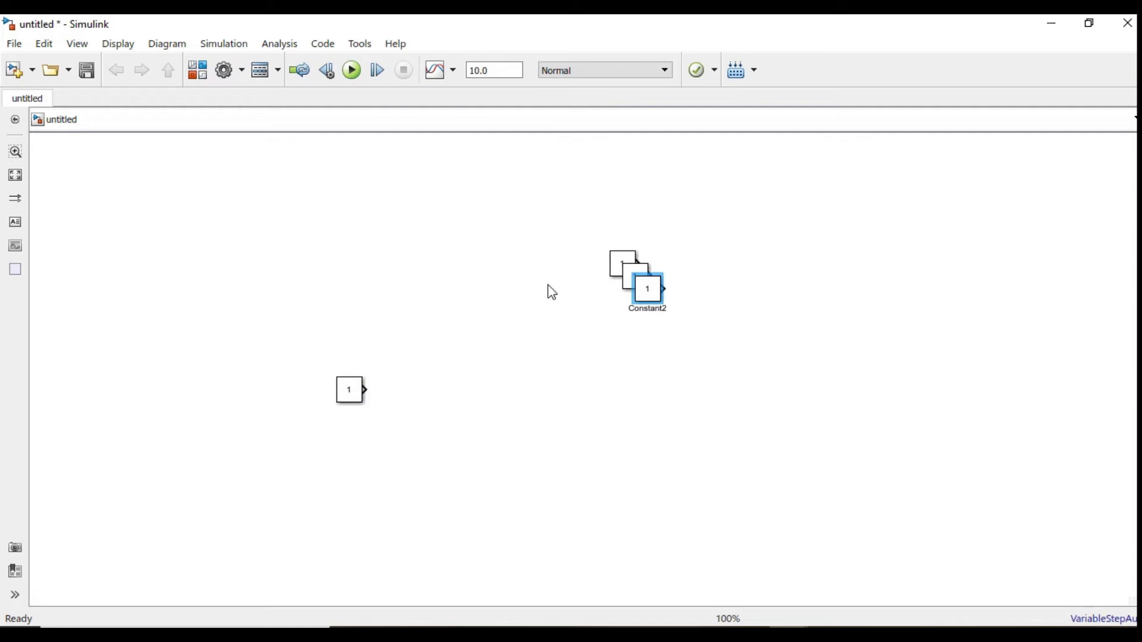
{"action": "left_click_drag", "start_coordinate": [647, 294], "coordinate": [353, 332]}
{"action": "left_click_drag", "start_coordinate": [632, 284], "coordinate": [346, 271]}
{"action": "left_click_drag", "start_coordinate": [629, 264], "coordinate": [361, 194]}
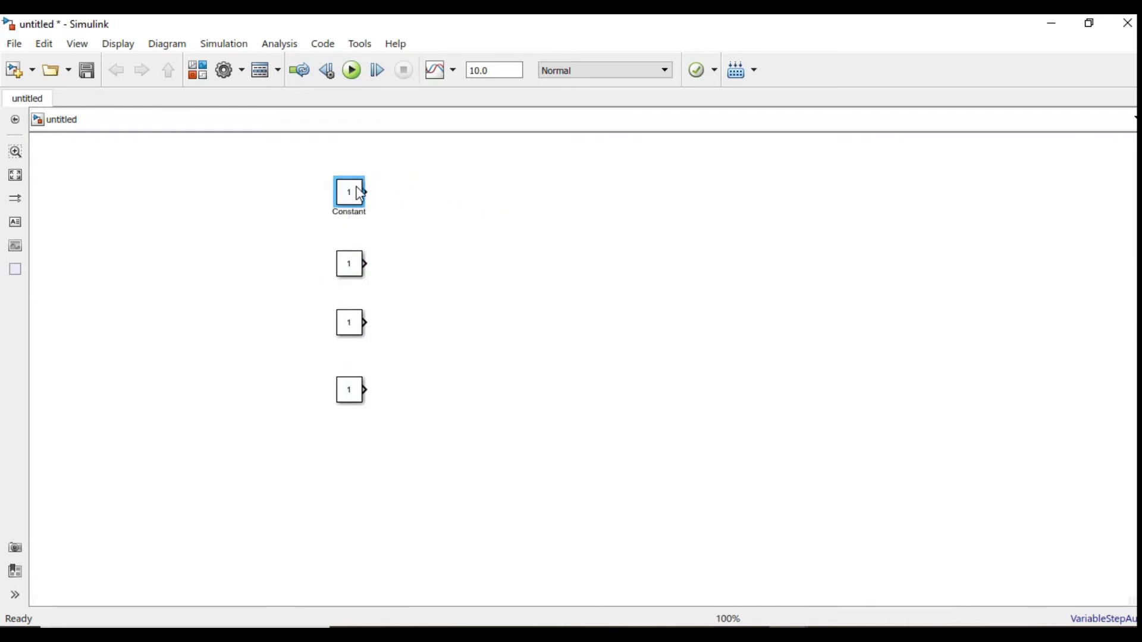
Rename the first Constant block in the column as a and the second as b
{"action": "double_click", "coordinate": [360, 213]}
{"action": "type", "text": "a"}
{"action": "left_click", "coordinate": [493, 256]}
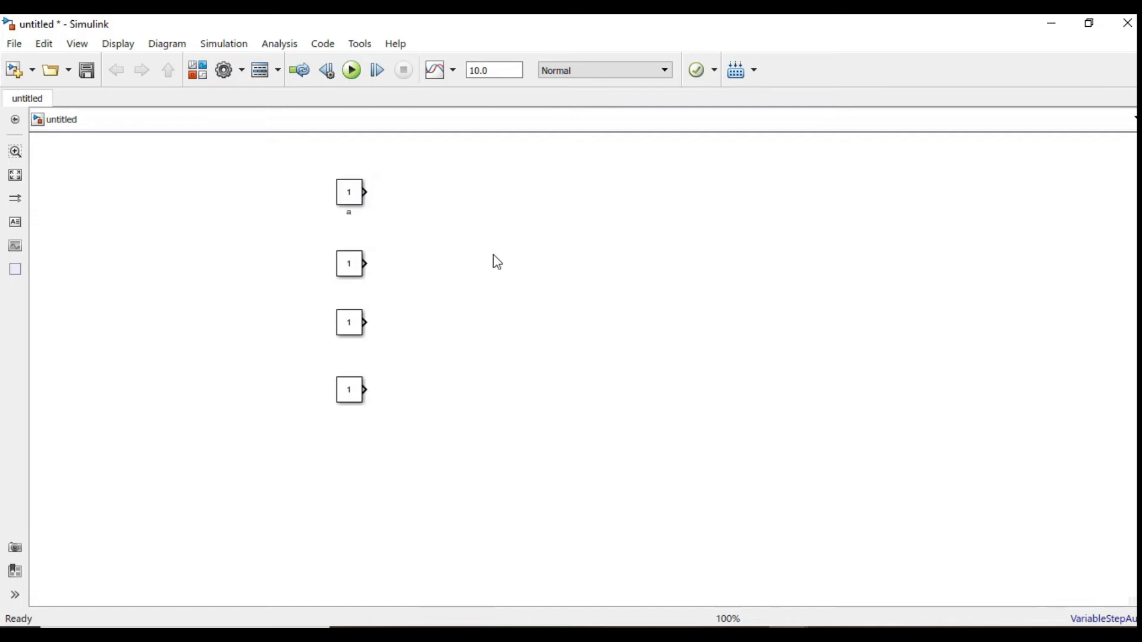
{"action": "left_click", "coordinate": [350, 286]}
{"action": "double_click", "coordinate": [350, 286]}
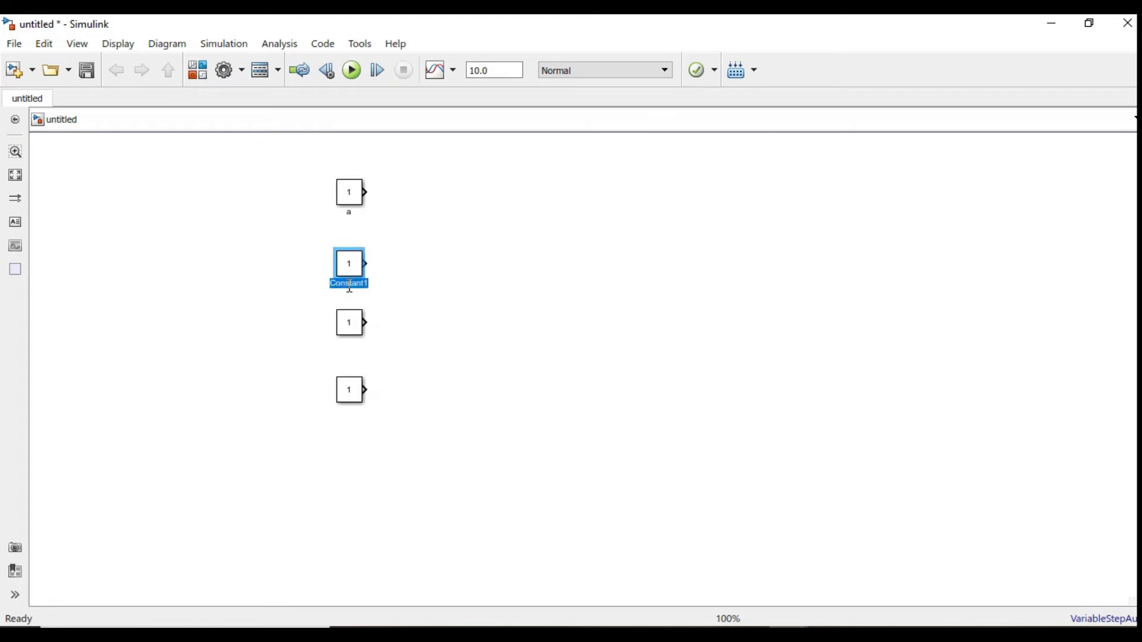
{"action": "type", "text": "b"}
{"action": "left_click", "coordinate": [499, 291]}
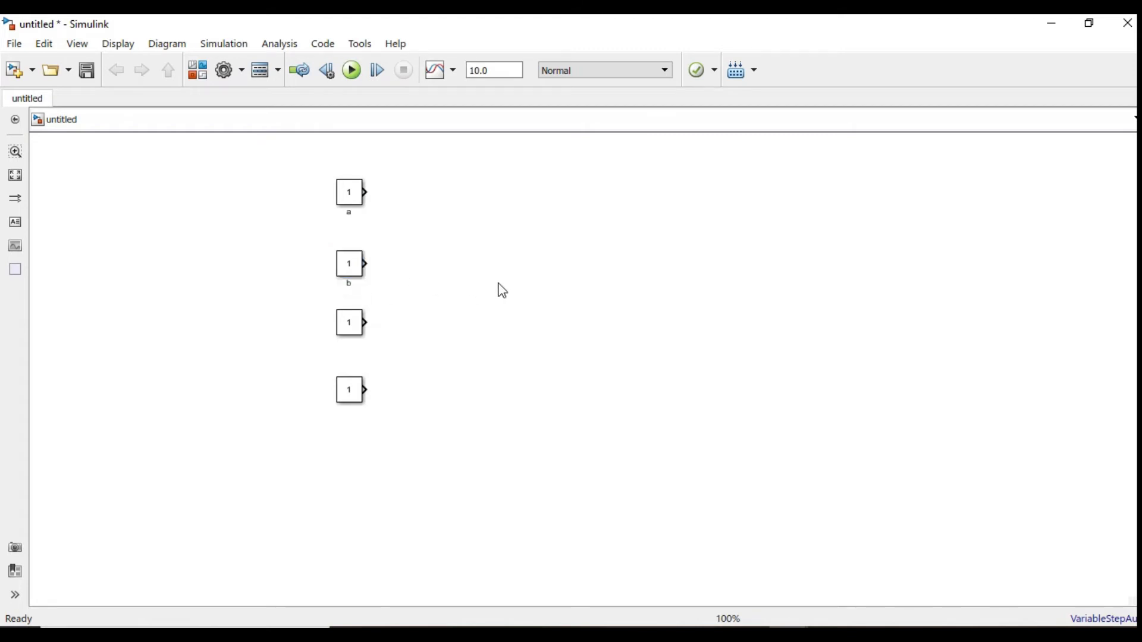
Rename the third Constant block in the column as c and the fourth as d
{"action": "left_click", "coordinate": [354, 325]}
{"action": "double_click", "coordinate": [351, 343]}
{"action": "type", "text": "c"}
{"action": "left_click", "coordinate": [355, 393]}
{"action": "double_click", "coordinate": [349, 410]}
{"action": "type", "text": "d"}
{"action": "left_click", "coordinate": [461, 431]}
Set the constant value of block a to the workspace variable a
{"action": "left_click", "coordinate": [355, 201]}
{"action": "double_click", "coordinate": [355, 201]}
{"action": "key", "text": "alt+Tab"}
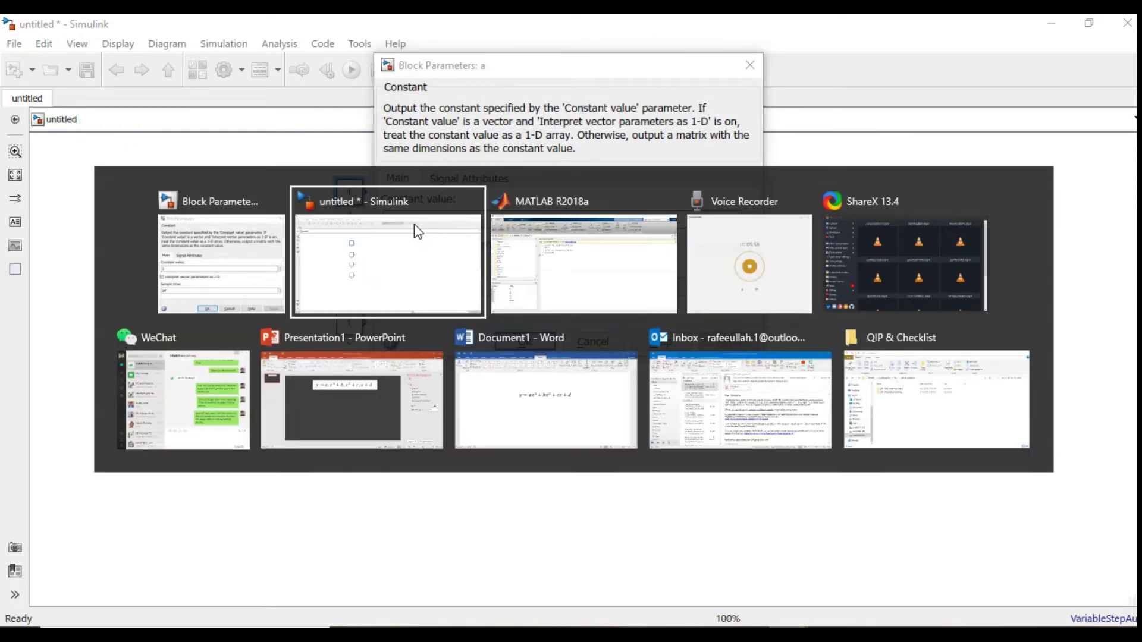
{"action": "key", "text": "alt+Tab"}
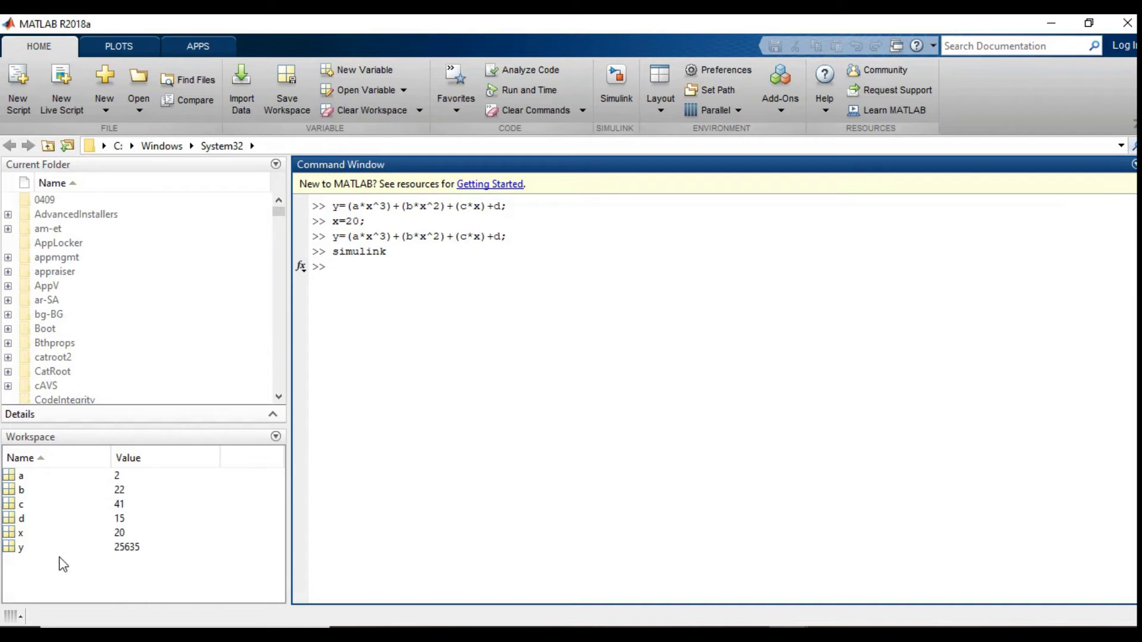
{"action": "key", "text": "alt+Tab"}
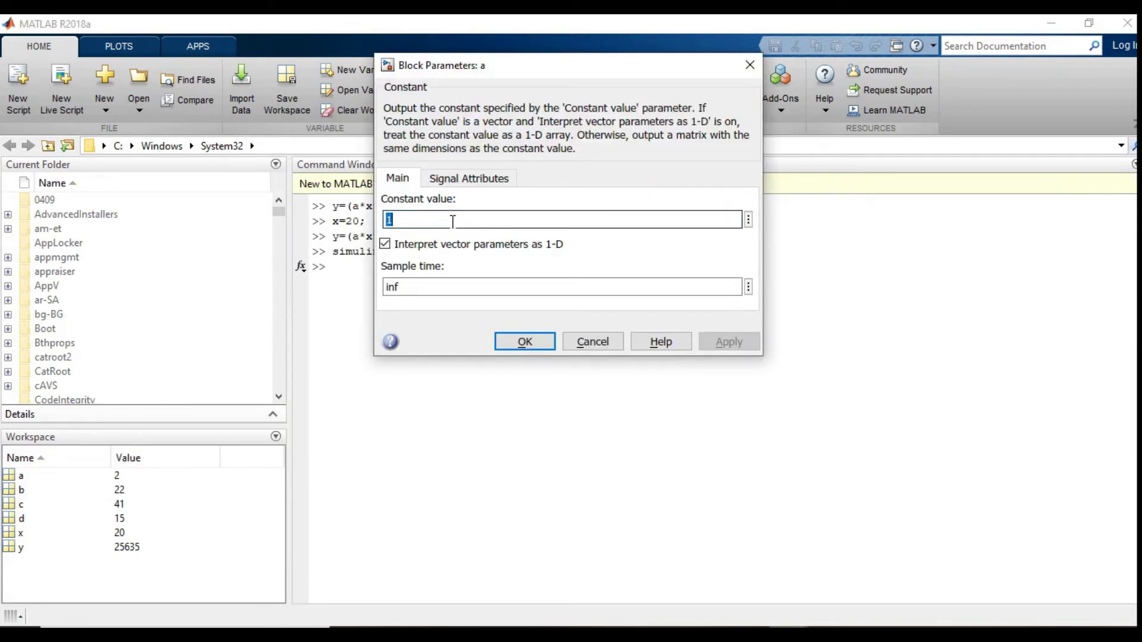
{"action": "type", "text": "a"}
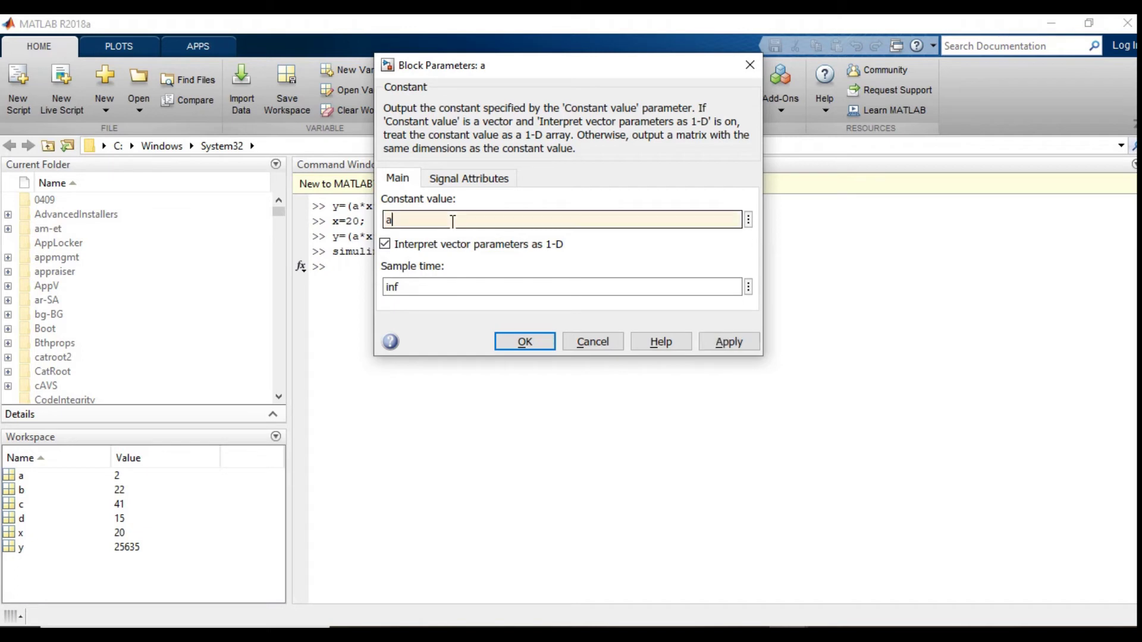
{"action": "left_click", "coordinate": [523, 342]}
{"action": "key", "text": "alt+Tab"}
{"action": "key", "text": "alt+Tab"}
Set the constant value of block b to the variable b
{"action": "left_click", "coordinate": [353, 273]}
{"action": "double_click", "coordinate": [354, 274]}
{"action": "type", "text": "b"}
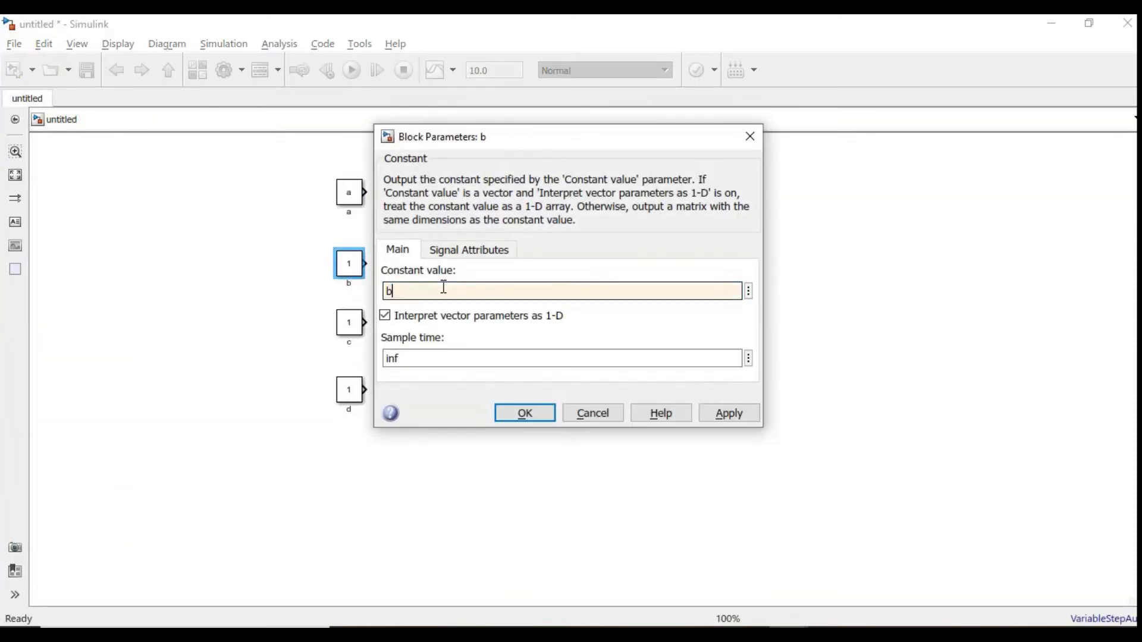
{"action": "left_click", "coordinate": [521, 413]}
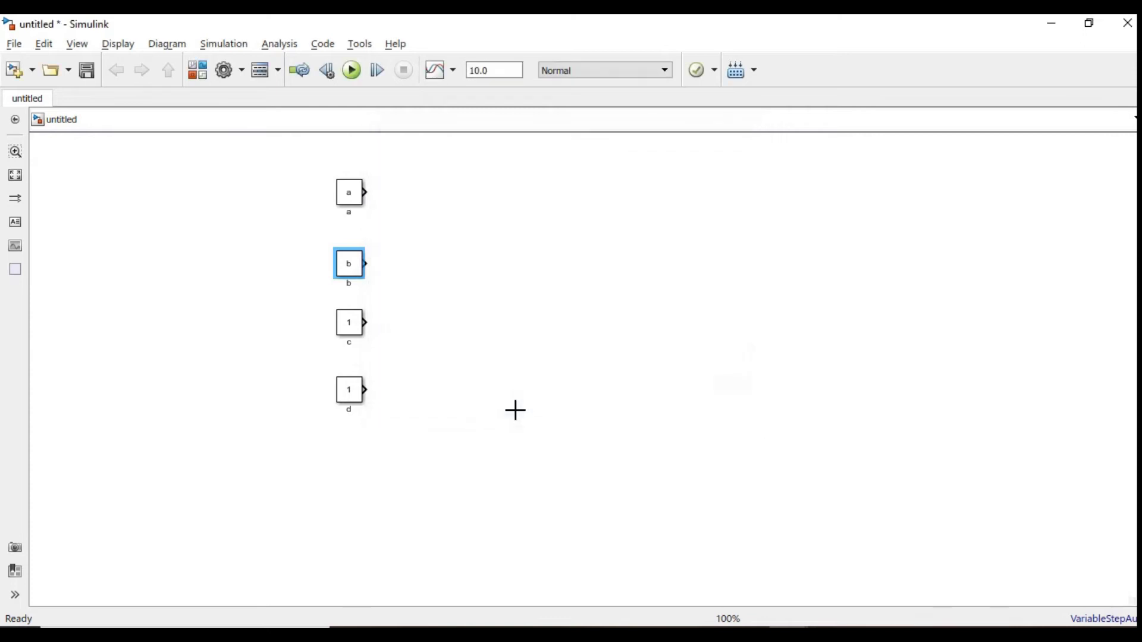
Set the constant value of block c to c and that of block d to d
{"action": "double_click", "coordinate": [361, 337]}
{"action": "type", "text": "c"}
{"action": "left_click", "coordinate": [529, 473]}
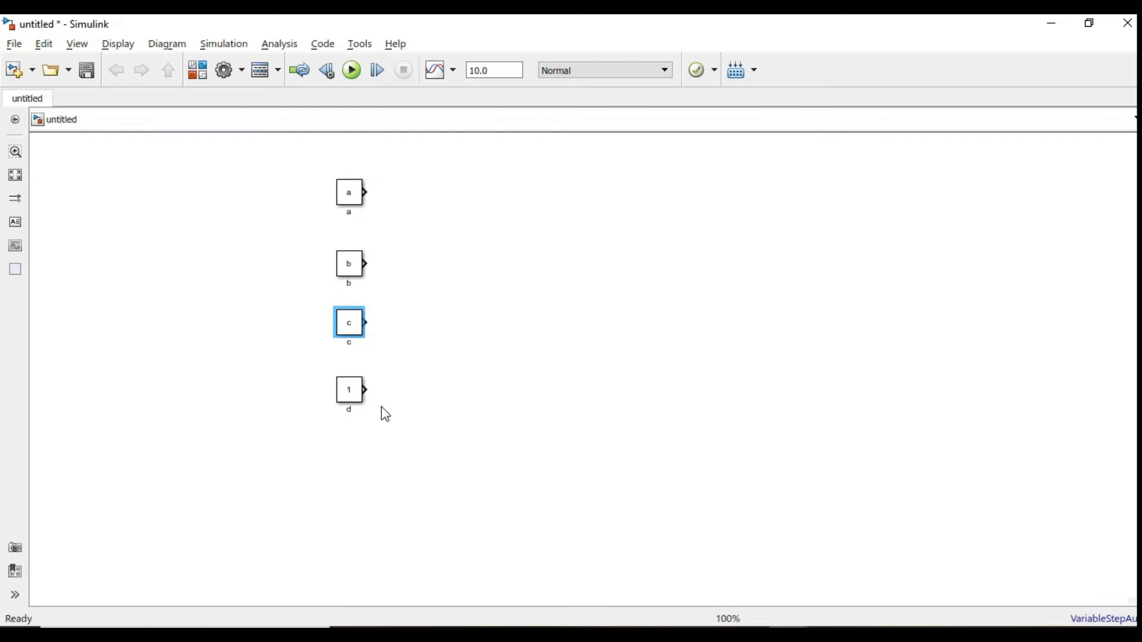
{"action": "double_click", "coordinate": [355, 398]}
{"action": "type", "text": "d"}
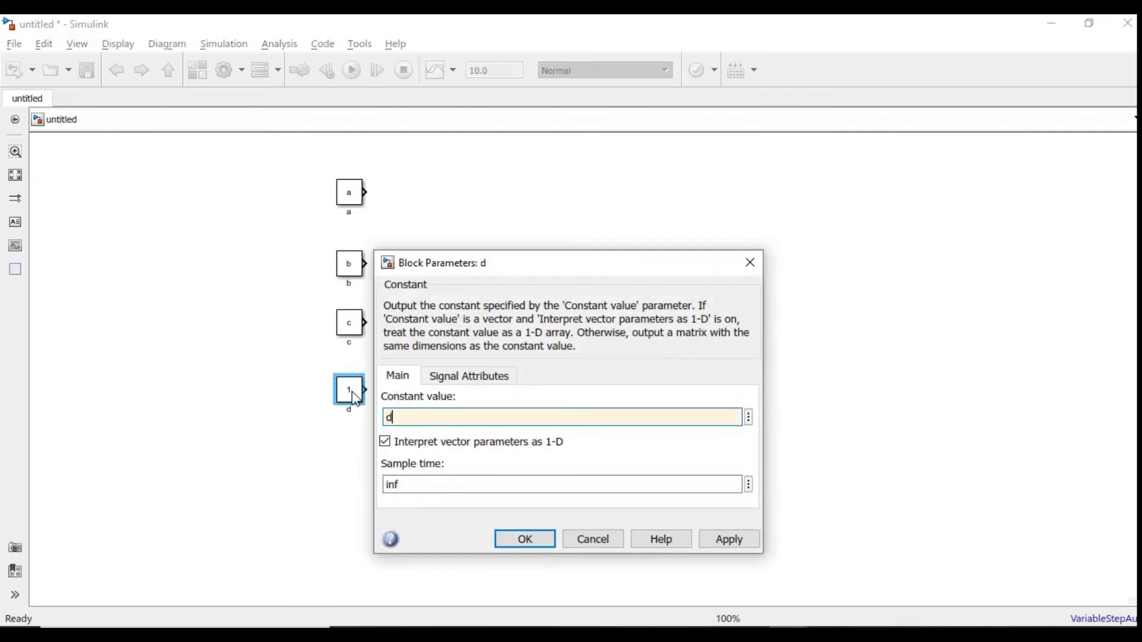
{"action": "left_click", "coordinate": [523, 538]}
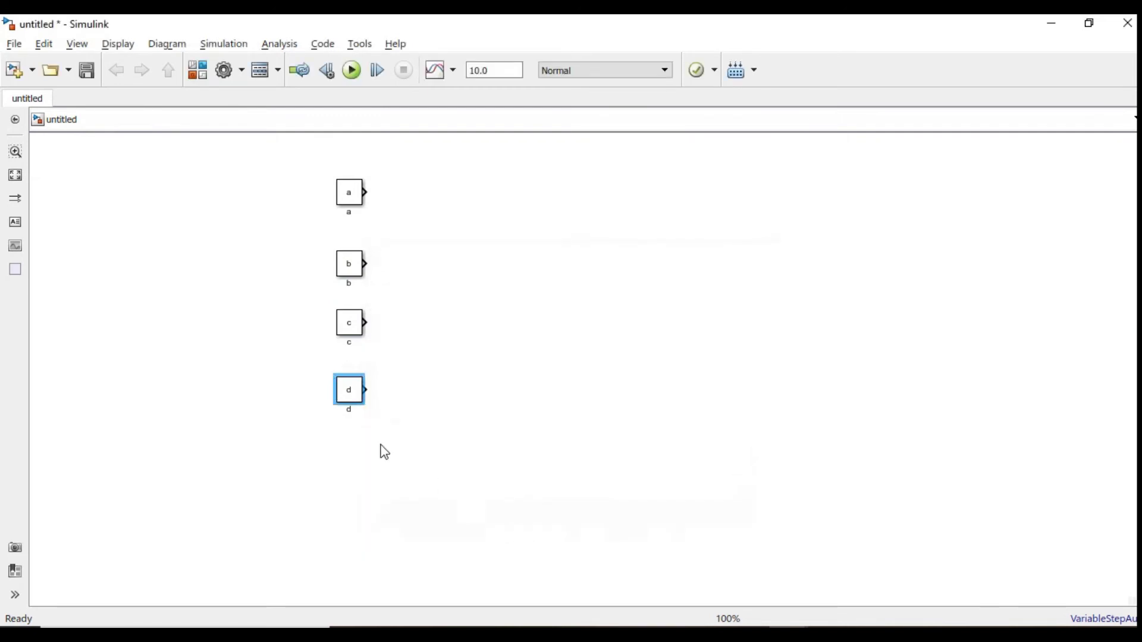
Duplicate the d block below the column and set the copy's constant value to x
{"action": "left_click_drag", "start_coordinate": [300, 374], "coordinate": [418, 427]}
{"action": "left_click", "coordinate": [359, 488]}
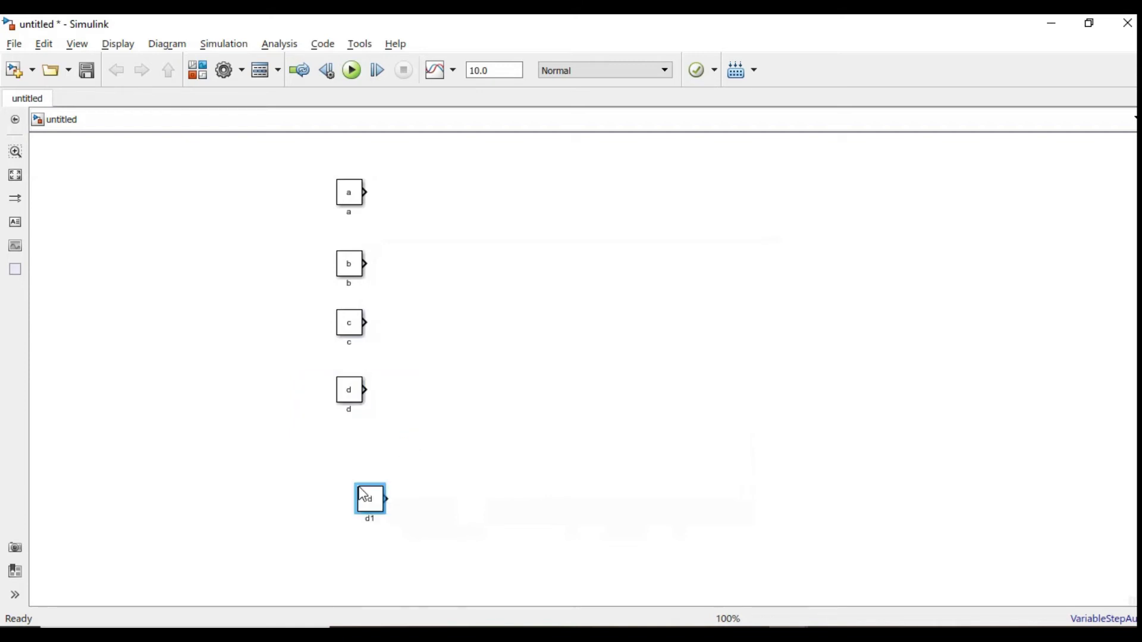
{"action": "left_click_drag", "start_coordinate": [382, 501], "coordinate": [475, 455]}
{"action": "double_click", "coordinate": [465, 455]}
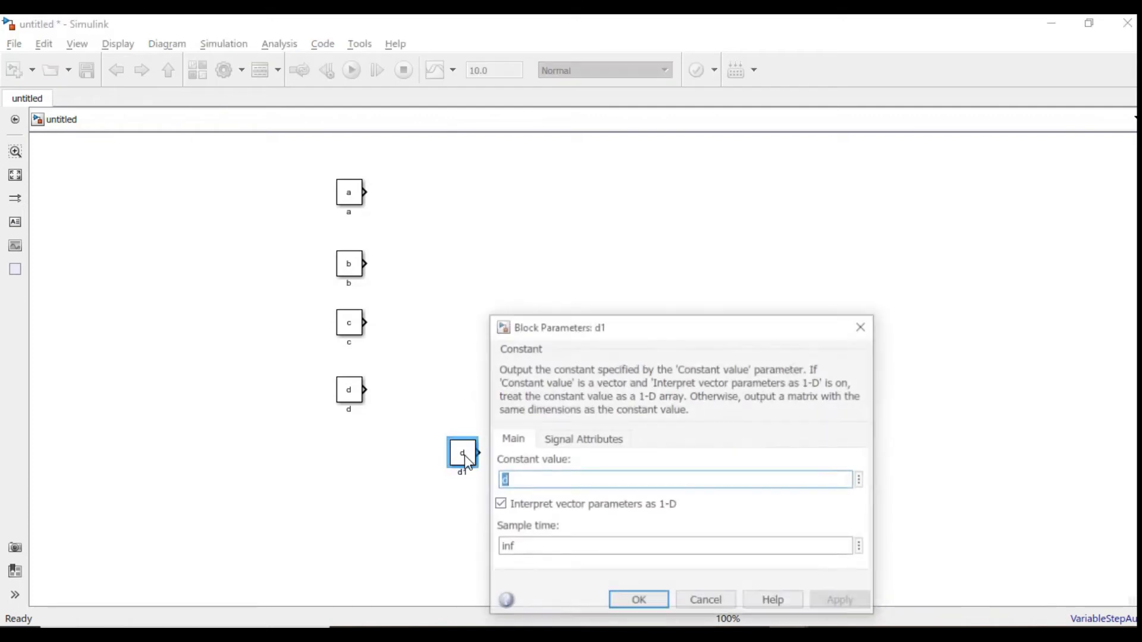
{"action": "double_click", "coordinate": [569, 481]}
{"action": "type", "text": "x"}
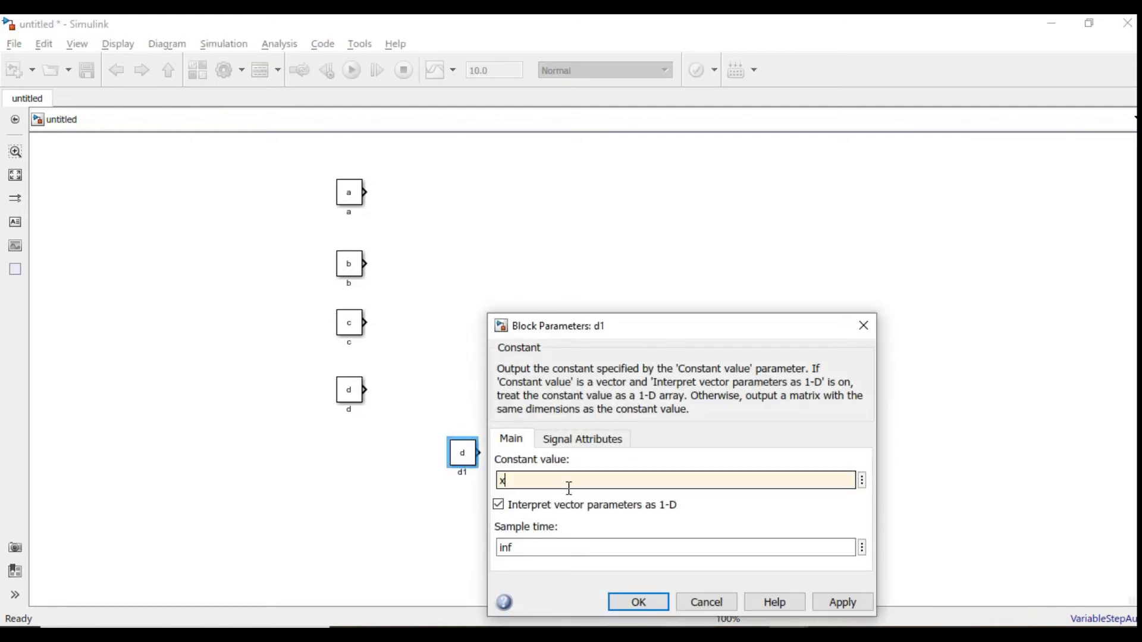
{"action": "left_click", "coordinate": [631, 599]}
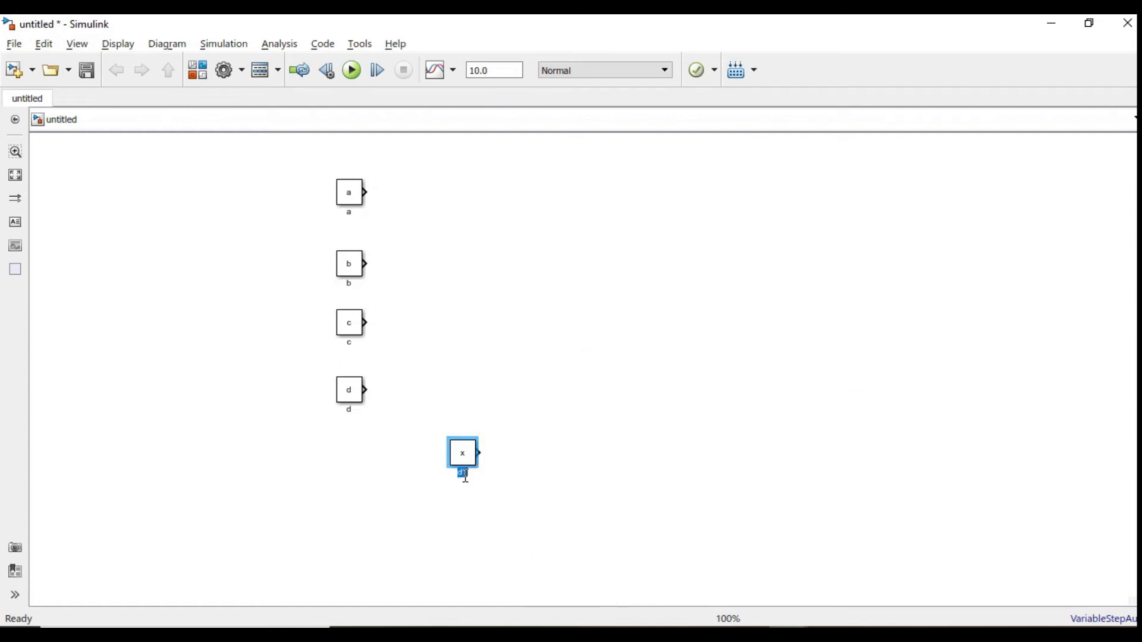
Name the copied Constant block x and place it below the d block in the column
{"action": "left_click", "coordinate": [547, 503]}
{"action": "left_click_drag", "start_coordinate": [435, 427], "coordinate": [348, 482]}
{"action": "left_click", "coordinate": [364, 474]}
{"action": "left_click", "coordinate": [280, 388]}
{"action": "left_click_drag", "start_coordinate": [306, 158], "coordinate": [393, 500]}
{"action": "left_click", "coordinate": [423, 381]}
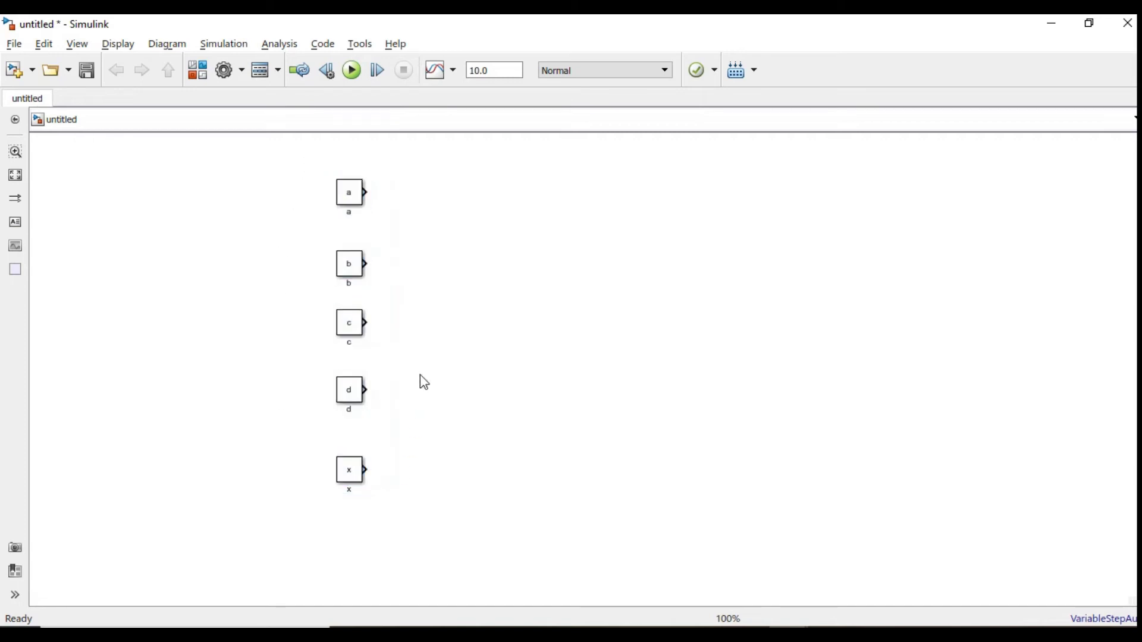
{"action": "left_click_drag", "start_coordinate": [394, 160], "coordinate": [398, 520]}
{"action": "left_click", "coordinate": [260, 500]}
{"action": "left_click", "coordinate": [463, 400]}
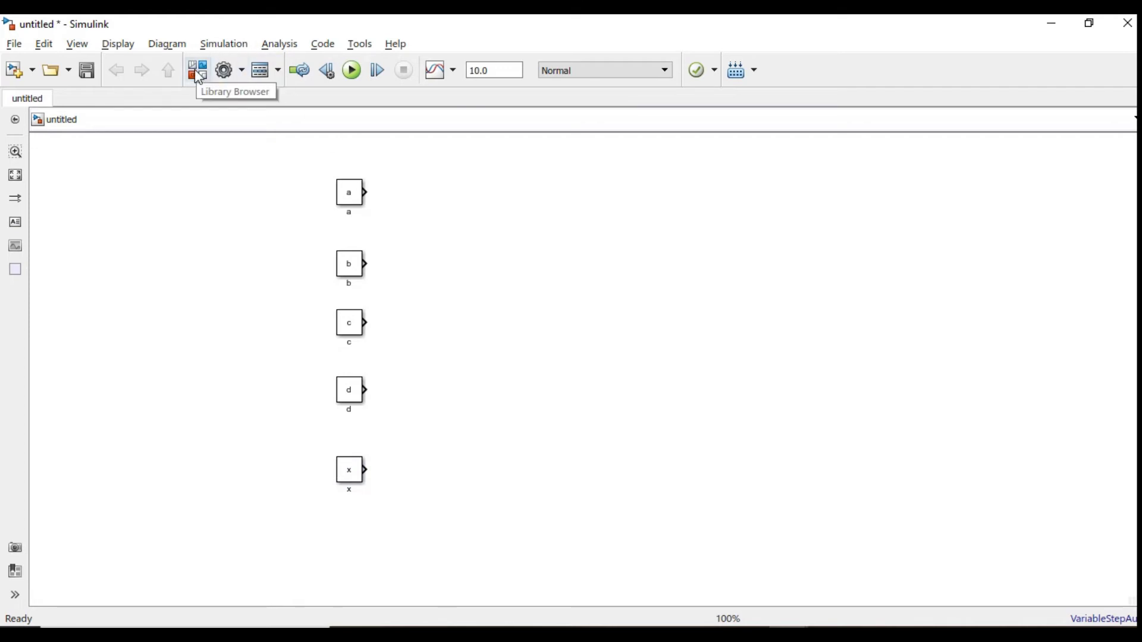
Check the a*x^3 term in the MATLAB Command Window, and move the x block out of the column beside the a block
{"action": "key", "text": "alt+Tab"}
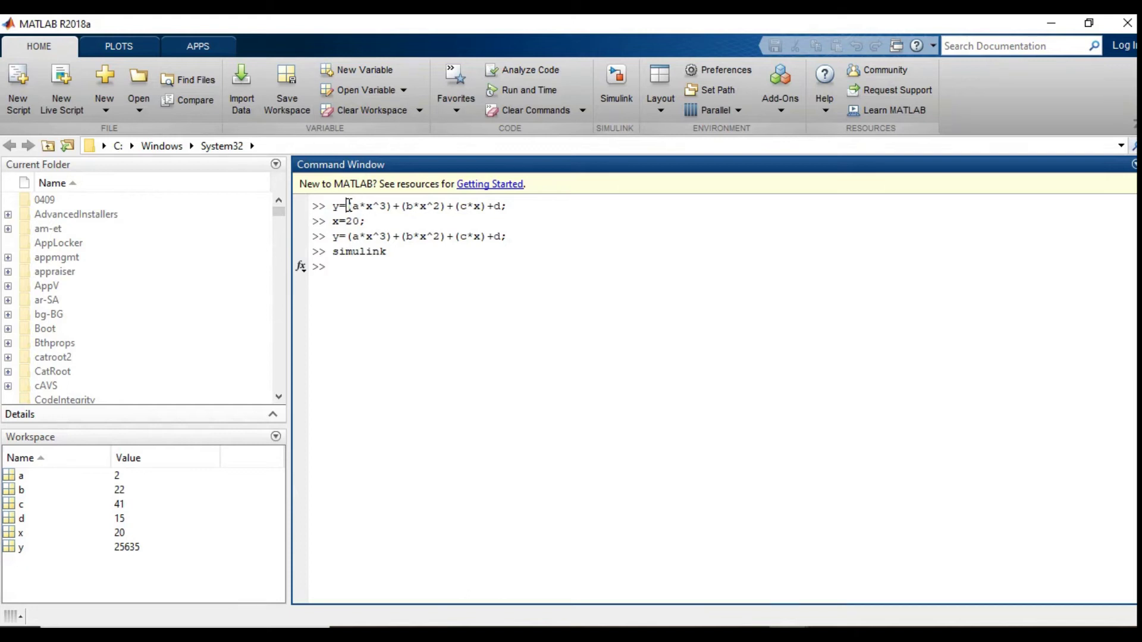
{"action": "left_click_drag", "start_coordinate": [347, 206], "coordinate": [392, 206]}
{"action": "left_click", "coordinate": [423, 340]}
{"action": "key", "text": "alt+Tab"}
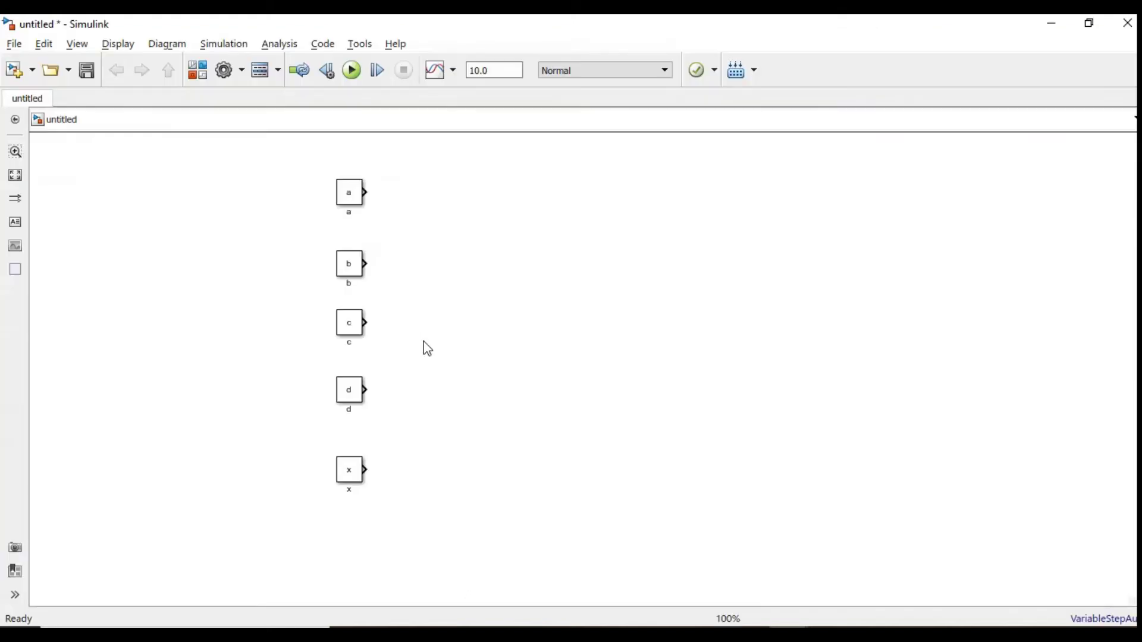
{"action": "left_click_drag", "start_coordinate": [354, 474], "coordinate": [489, 223]}
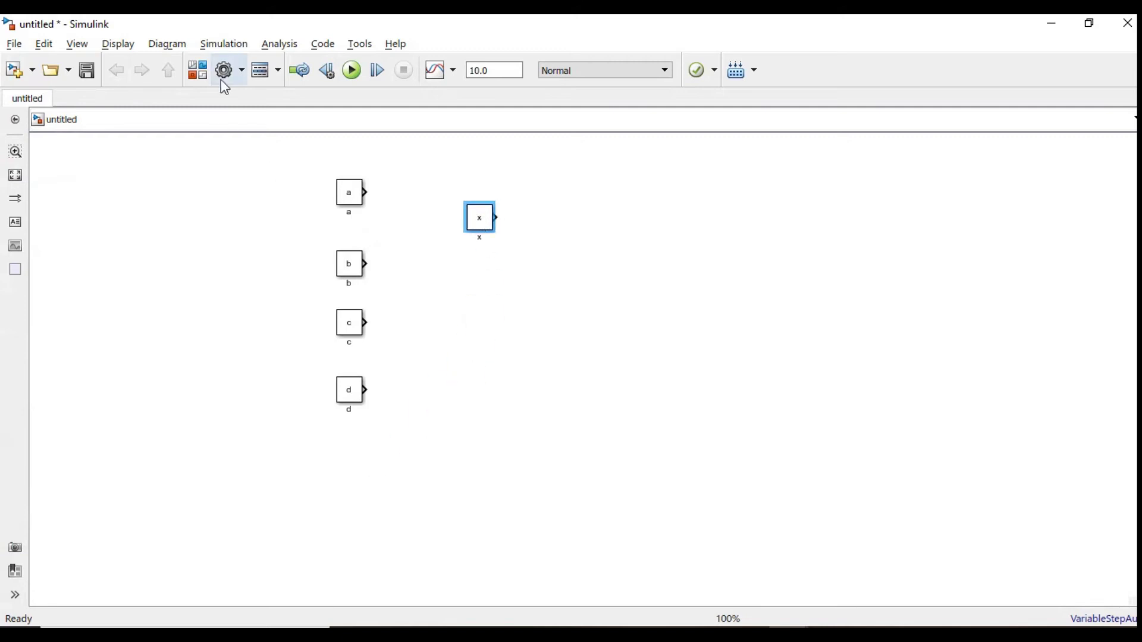
Find the Product block among the Commonly Used Blocks in the library and view its parameters
{"action": "left_click", "coordinate": [202, 72]}
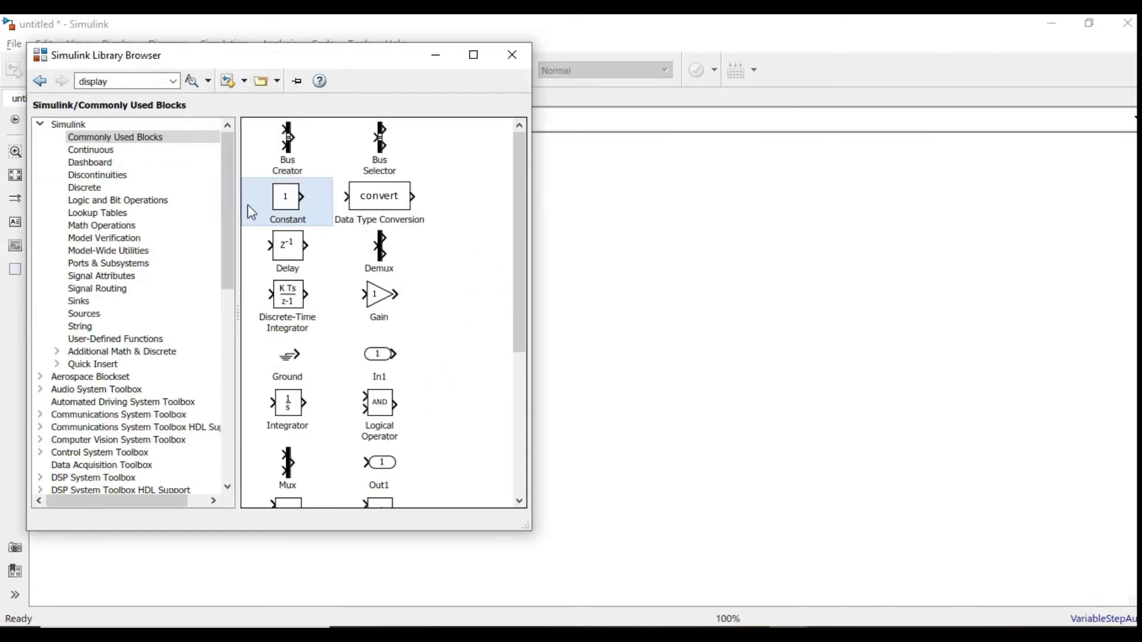
{"action": "left_click", "coordinate": [366, 305]}
{"action": "key", "text": "Down"}
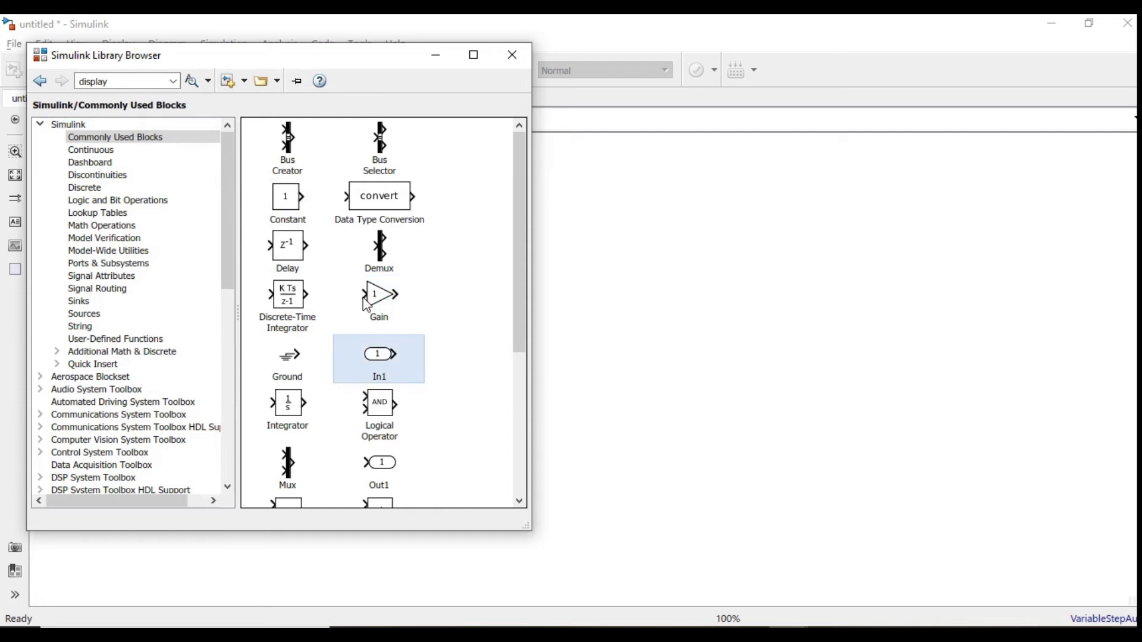
{"action": "key", "text": "Down"}
{"action": "key", "text": "Down"}
{"action": "key", "text": "Down"}
{"action": "key", "text": "Up"}
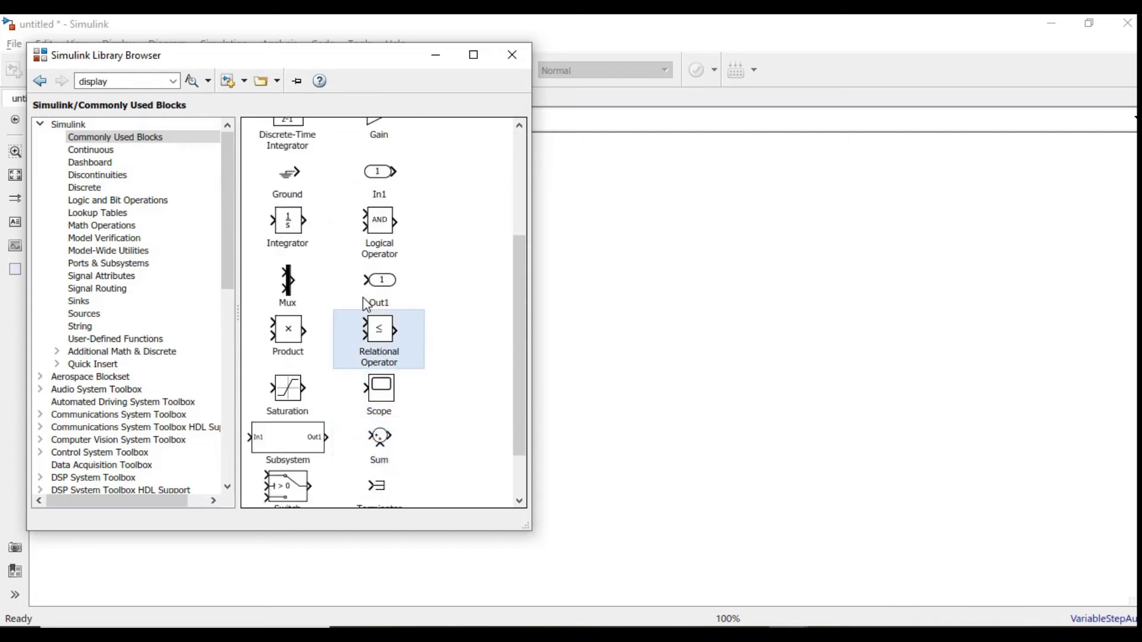
{"action": "key", "text": "Left"}
{"action": "key", "text": "Down"}
{"action": "key", "text": "Down"}
{"action": "key", "text": "Up"}
{"action": "key", "text": "Up"}
{"action": "key", "text": "Up"}
{"action": "key", "text": "Down"}
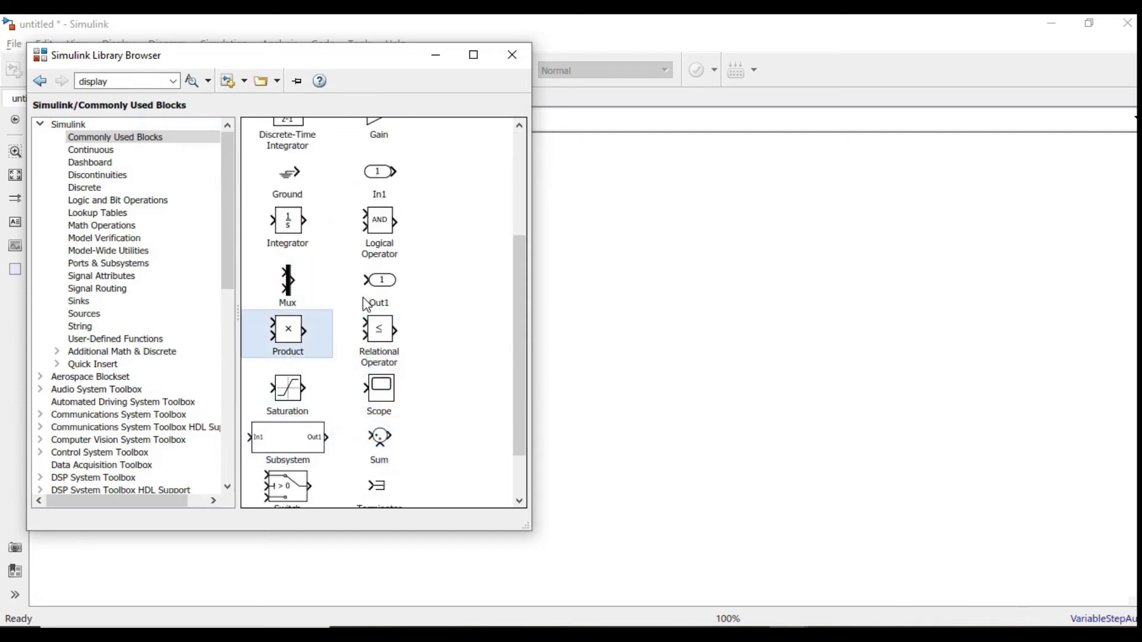
{"action": "double_click", "coordinate": [285, 340]}
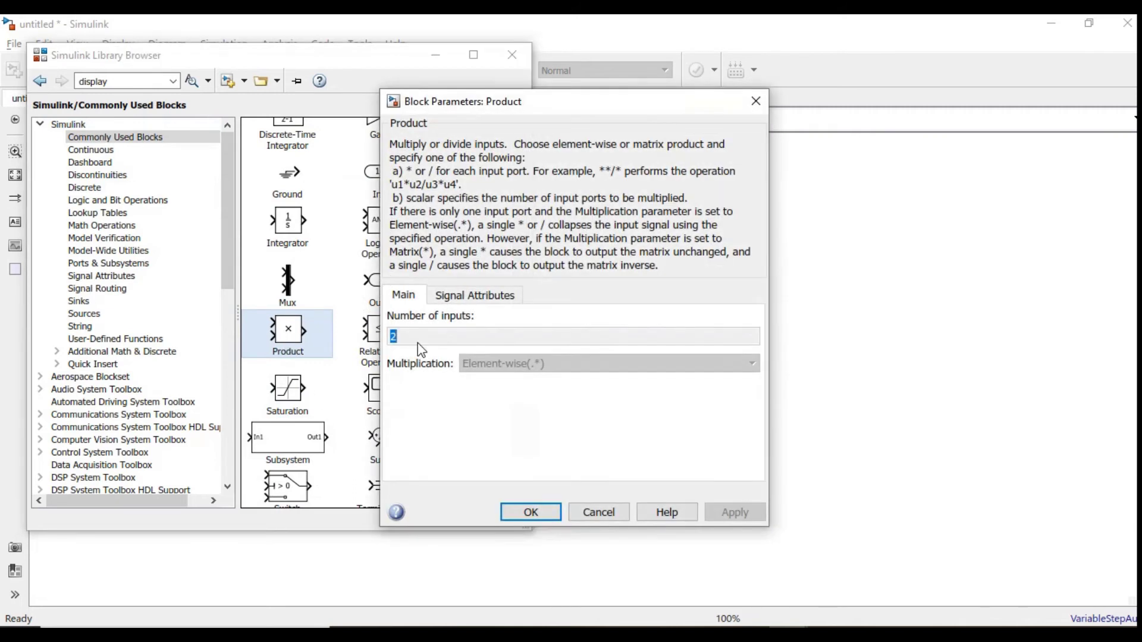
{"action": "left_click", "coordinate": [754, 102]}
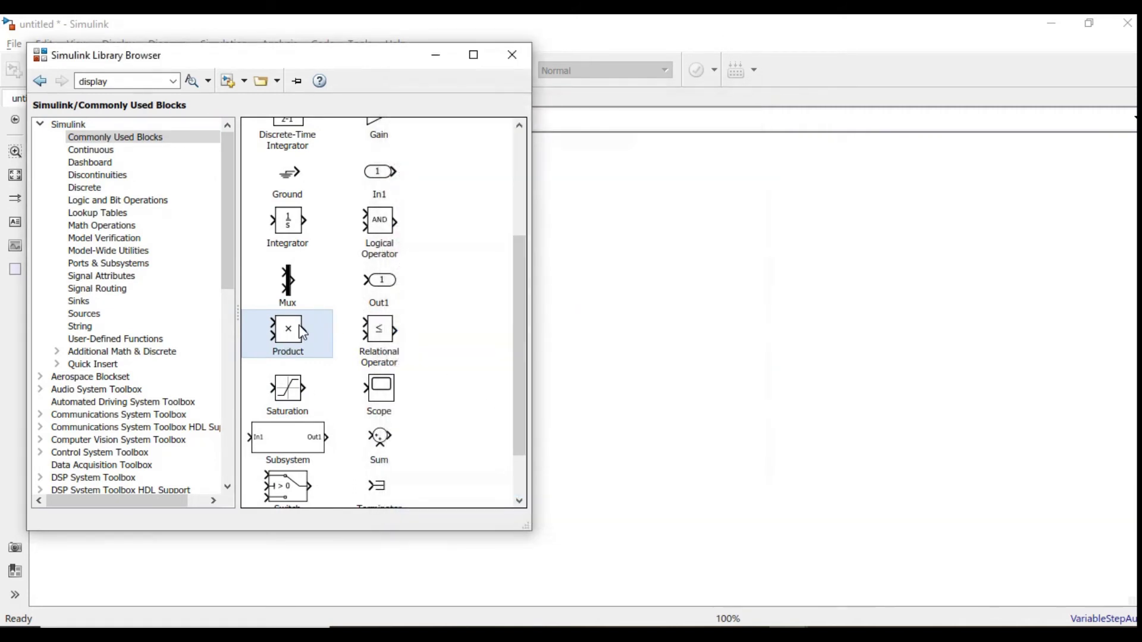
Add a Product block with 4 inputs to the right of the x block and enlarge it so its ports are spaced apart
{"action": "left_click_drag", "start_coordinate": [566, 260], "coordinate": [632, 205]}
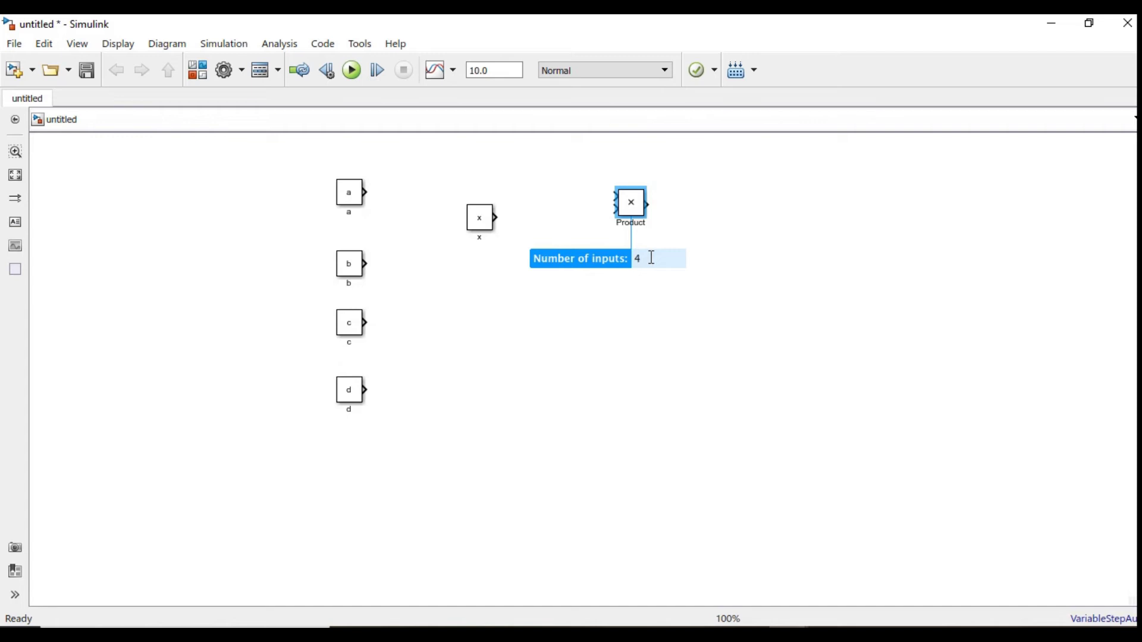
{"action": "key", "text": "Return"}
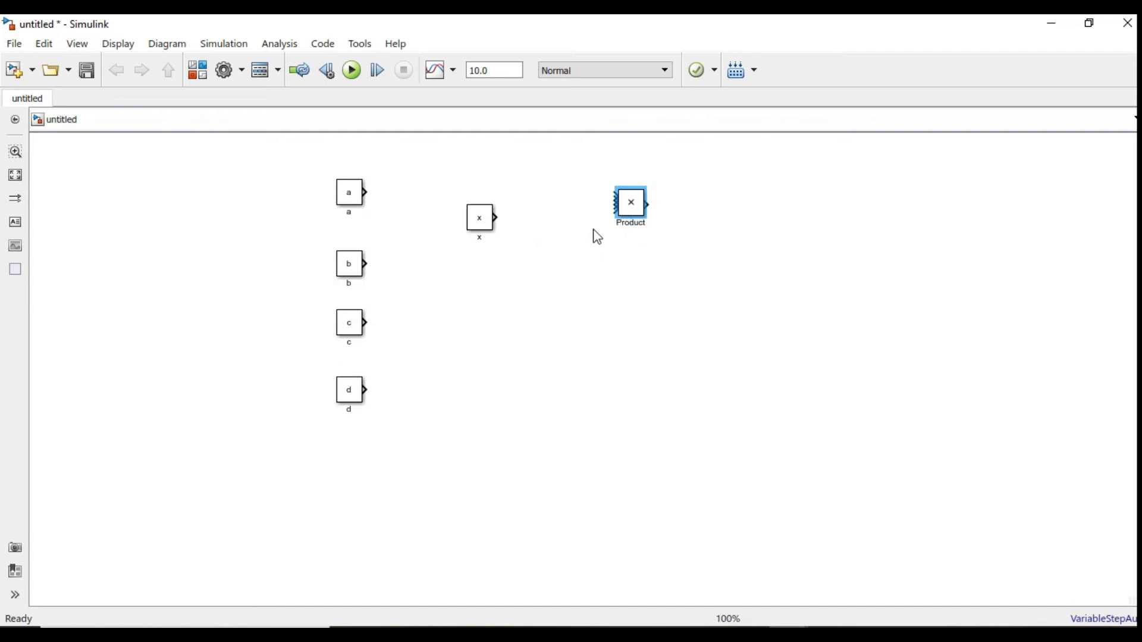
{"action": "left_click_drag", "start_coordinate": [641, 216], "coordinate": [597, 273]}
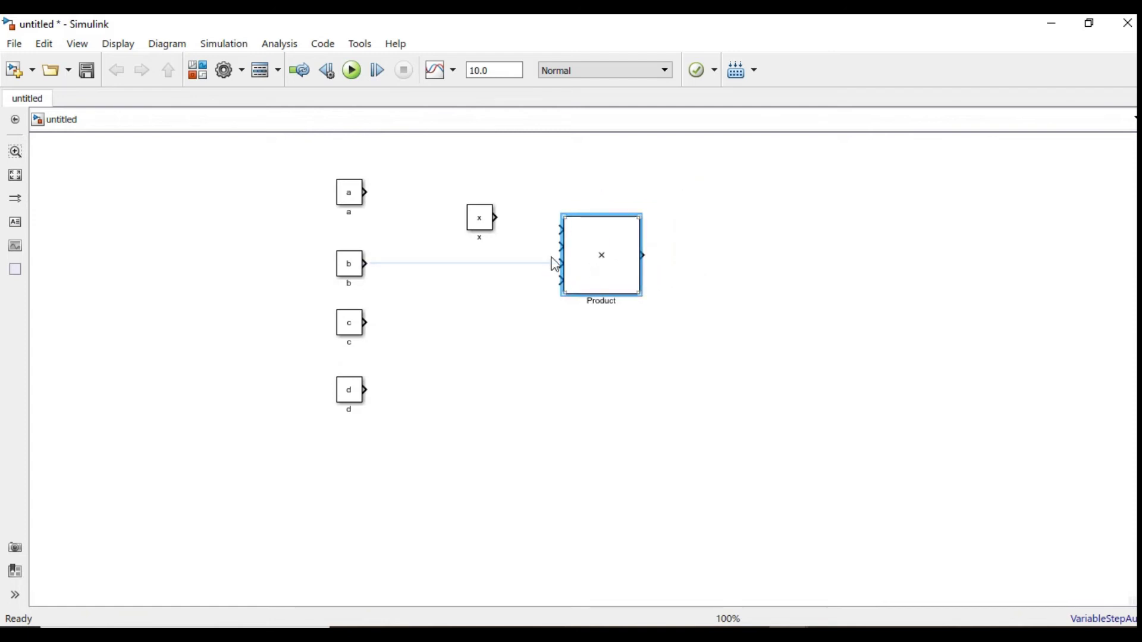
Recheck the a*x^3 term in MATLAB, and wire the x block to the Product block's first three inputs, aligned with the uppermost port
{"action": "key", "text": "alt+Tab"}
{"action": "key", "text": "alt+Tab"}
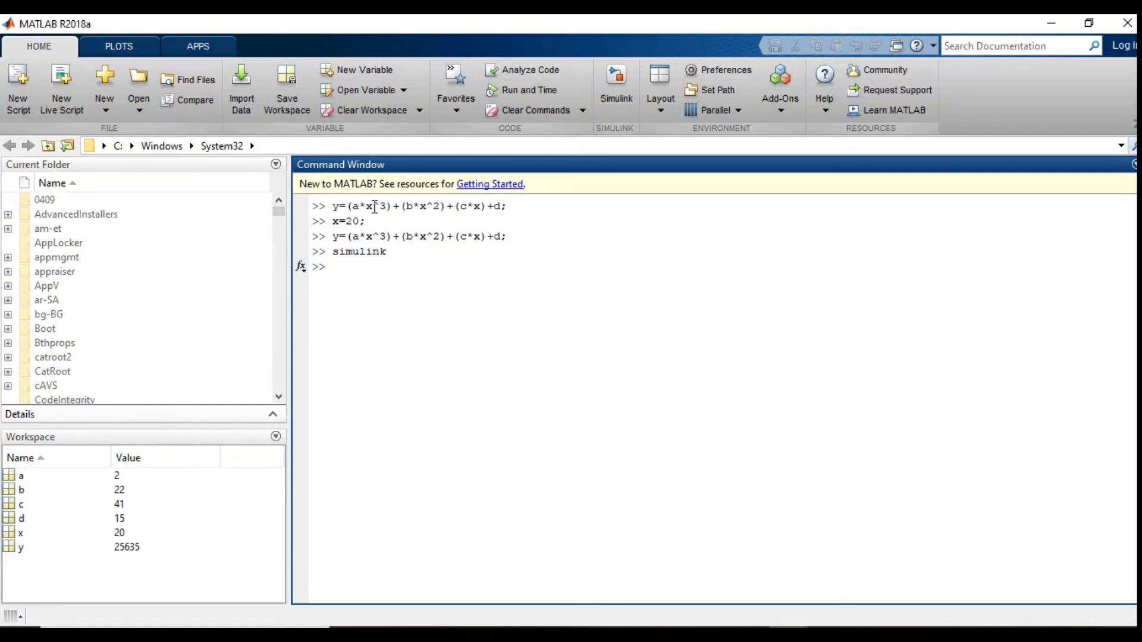
{"action": "left_click_drag", "start_coordinate": [391, 206], "coordinate": [349, 208]}
{"action": "key", "text": "alt+Tab"}
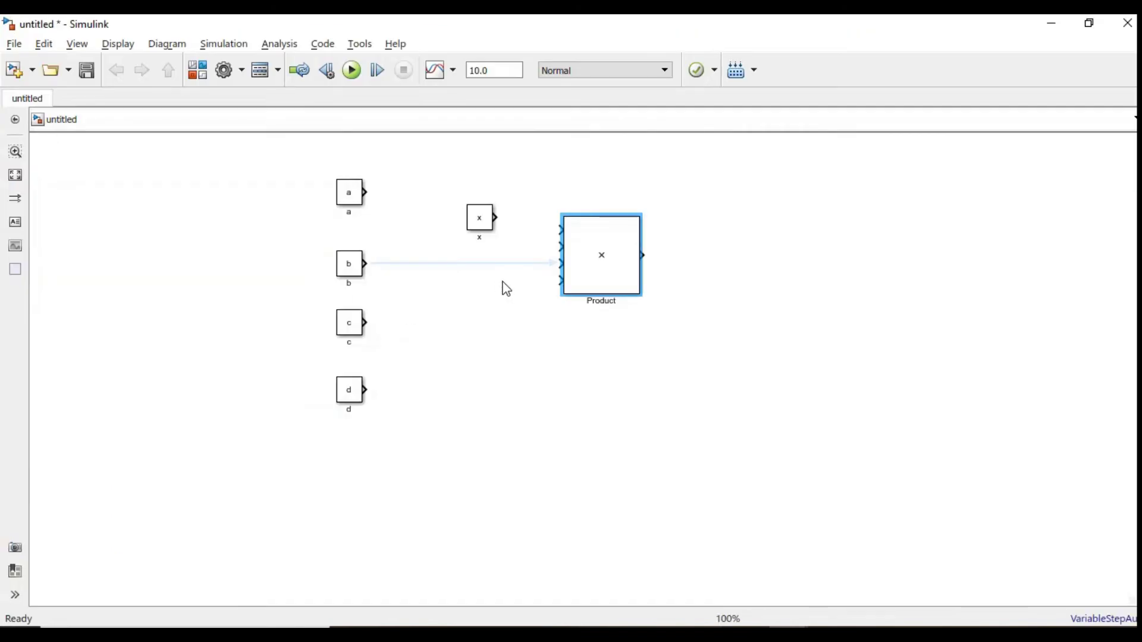
{"action": "left_click_drag", "start_coordinate": [495, 218], "coordinate": [559, 229]}
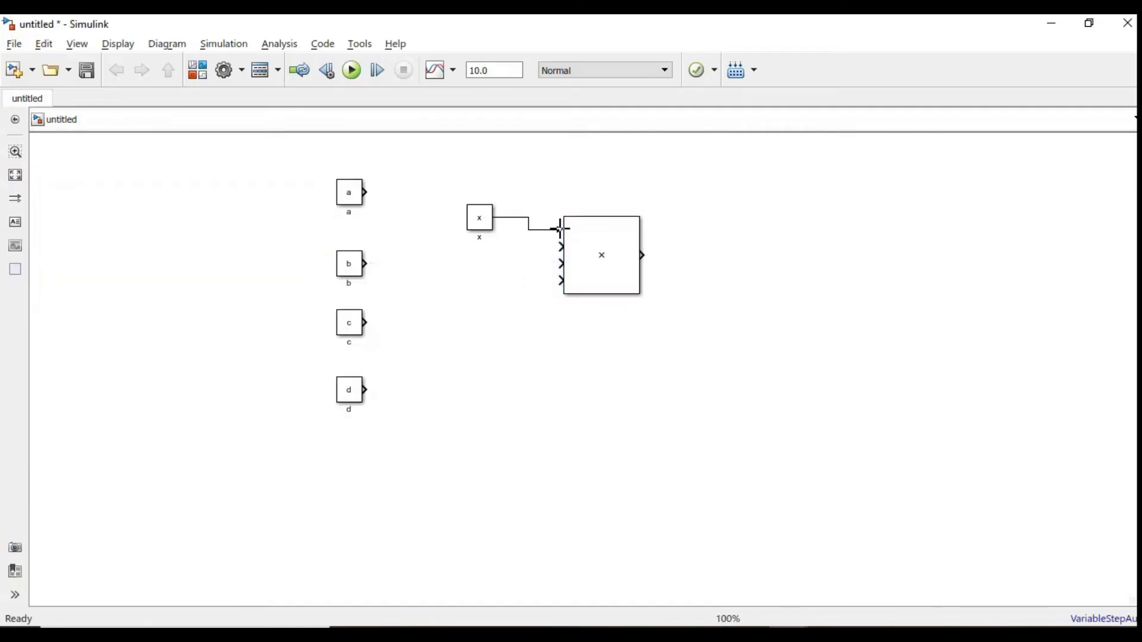
{"action": "left_click", "coordinate": [475, 222]}
{"action": "left_click_drag", "start_coordinate": [475, 221], "coordinate": [464, 233]}
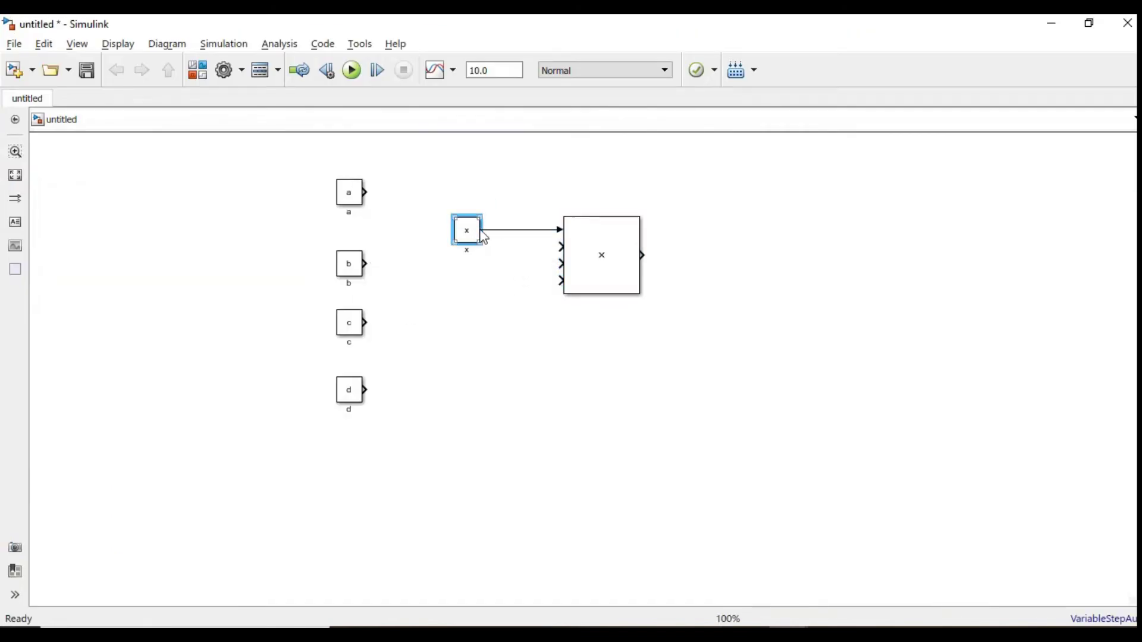
{"action": "left_click_drag", "start_coordinate": [562, 245], "coordinate": [531, 229]}
{"action": "left_click_drag", "start_coordinate": [563, 266], "coordinate": [534, 246]}
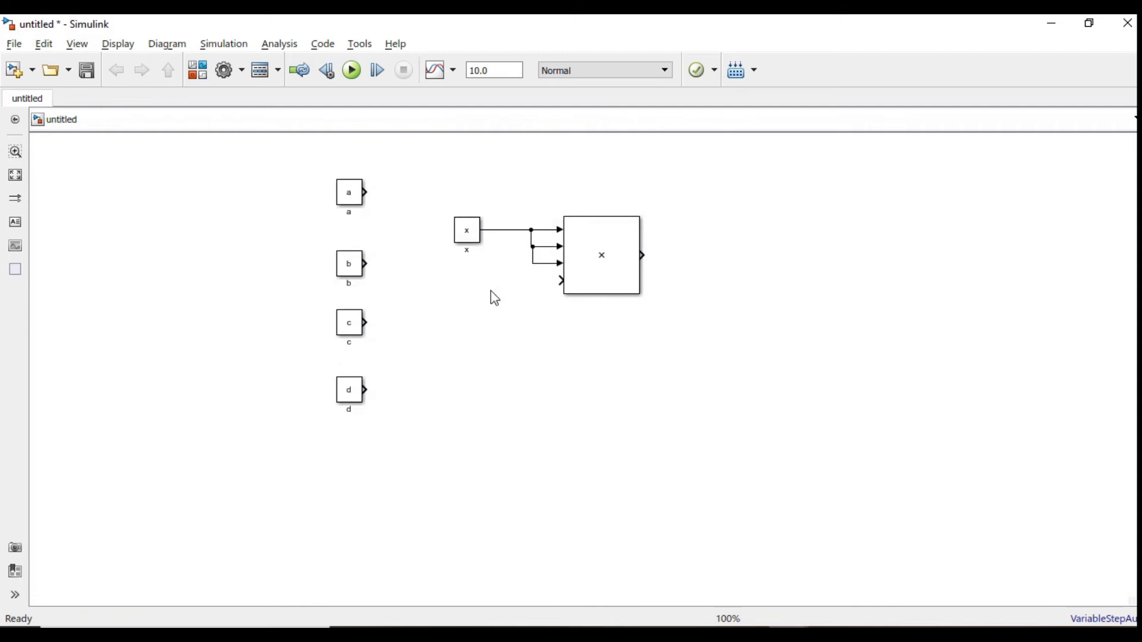
Move the a block below the x block and connect it to the Product block's fourth input
{"action": "left_click_drag", "start_coordinate": [357, 205], "coordinate": [476, 295]}
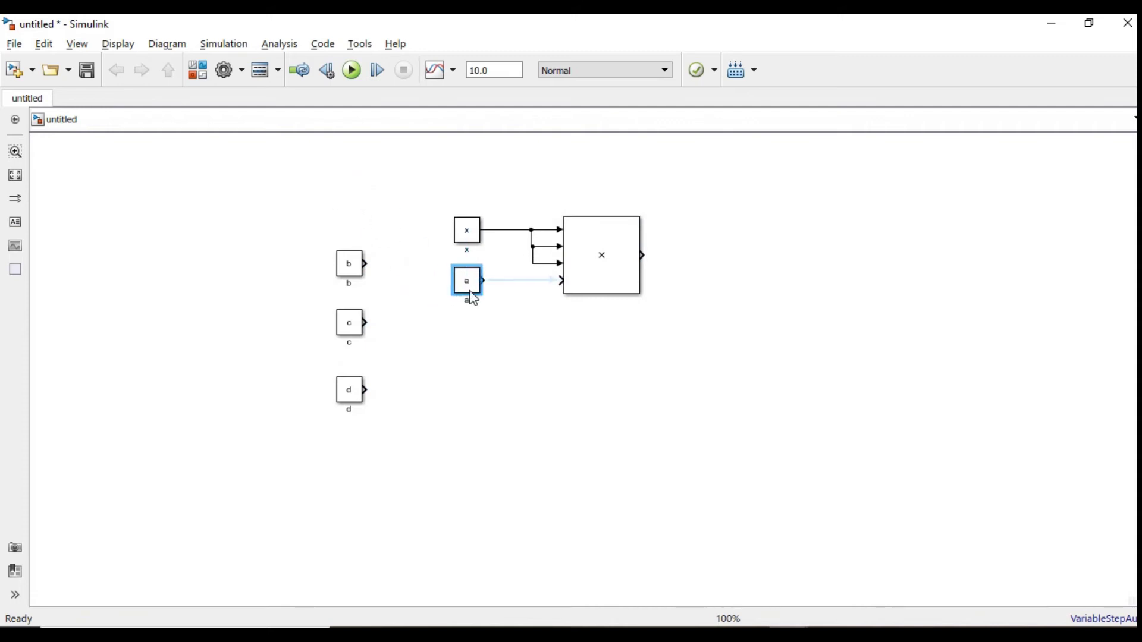
{"action": "left_click", "coordinate": [526, 289]}
{"action": "left_click", "coordinate": [607, 342]}
{"action": "left_click_drag", "start_coordinate": [415, 189], "coordinate": [703, 335]}
{"action": "left_click", "coordinate": [607, 371]}
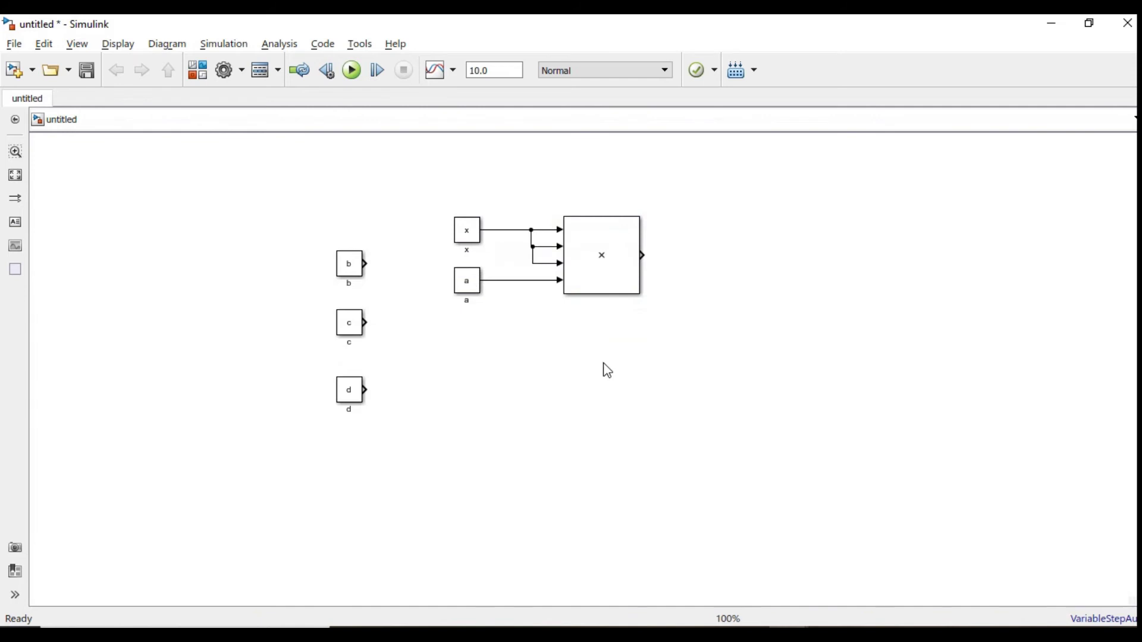
Rename the Product block fed by the x and a blocks as a*x^3
{"action": "left_click_drag", "start_coordinate": [417, 172], "coordinate": [700, 346]}
{"action": "left_click", "coordinate": [618, 294]}
{"action": "double_click", "coordinate": [608, 302]}
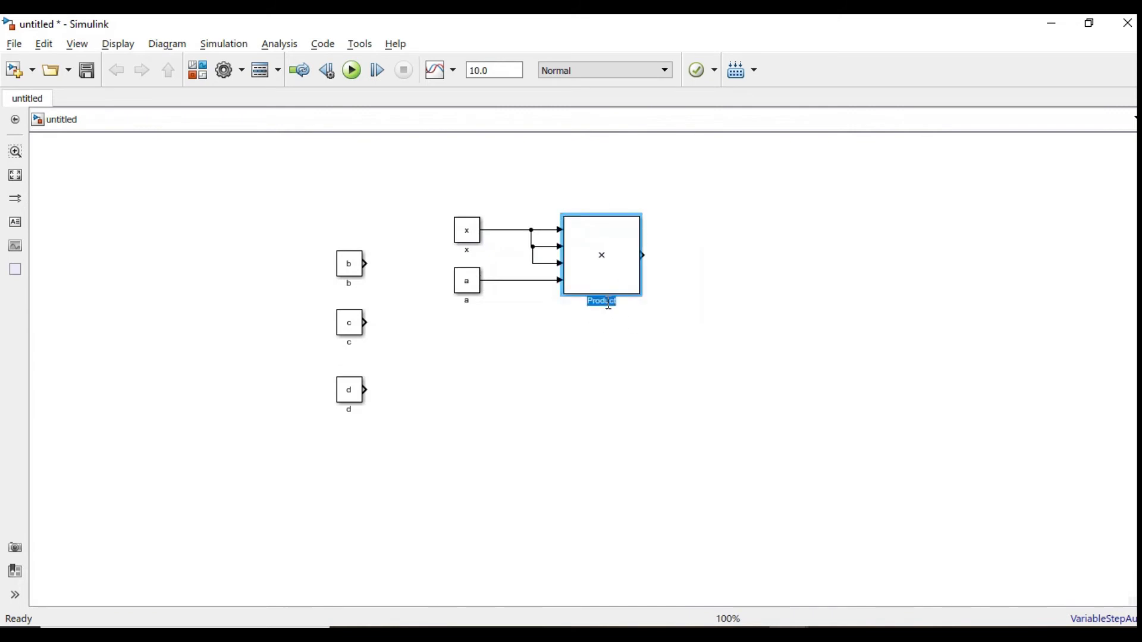
{"action": "type", "text": "a*x^3"}
{"action": "left_click", "coordinate": [634, 365]}
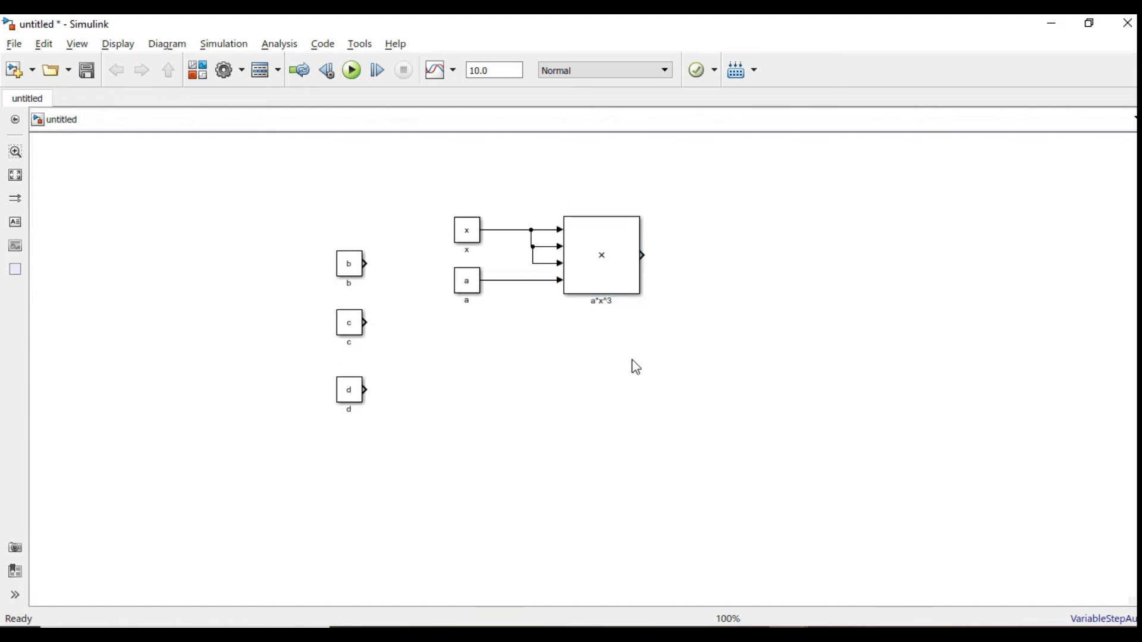
Move the b, c and d blocks together farther left and down, away from the a*x^3 group
{"action": "left_click_drag", "start_coordinate": [332, 457], "coordinate": [321, 476]}
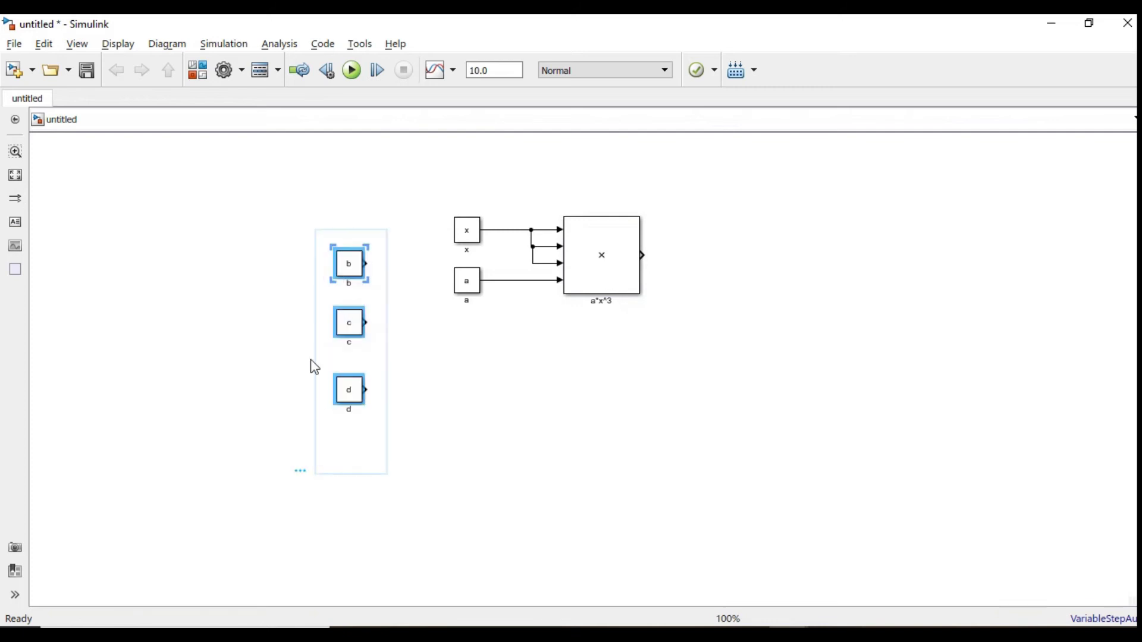
{"action": "left_click_drag", "start_coordinate": [348, 266], "coordinate": [230, 326]}
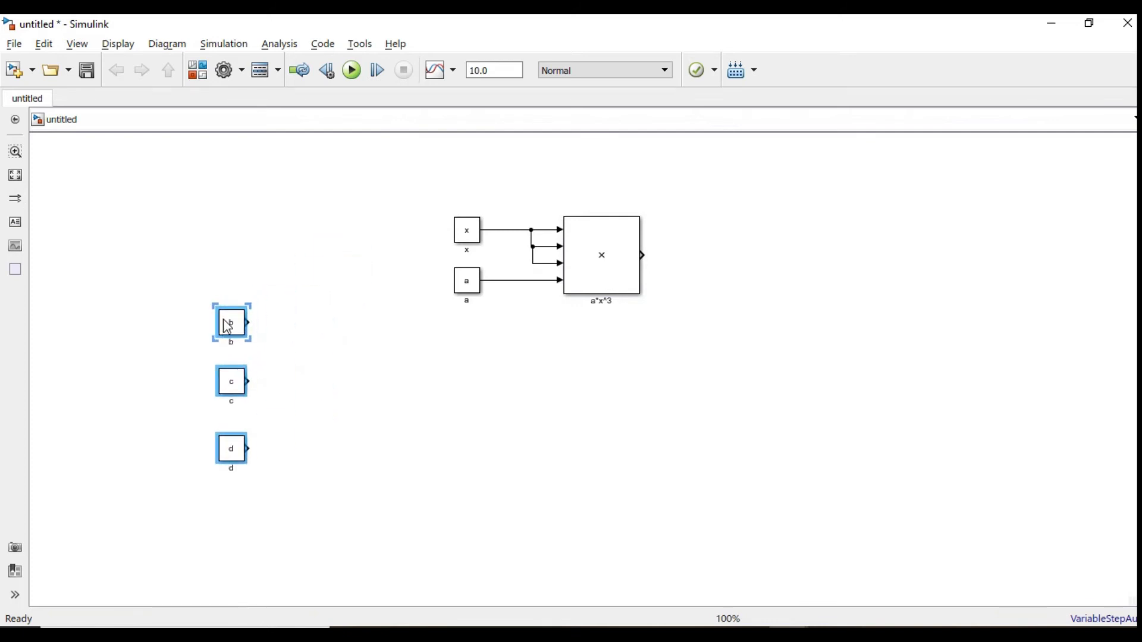
{"action": "left_click", "coordinate": [749, 387]}
Recheck the b*x^2 term in MATLAB, and add an enlarged Product block with 3 inputs below the a*x^3 block
{"action": "left_click", "coordinate": [591, 262]}
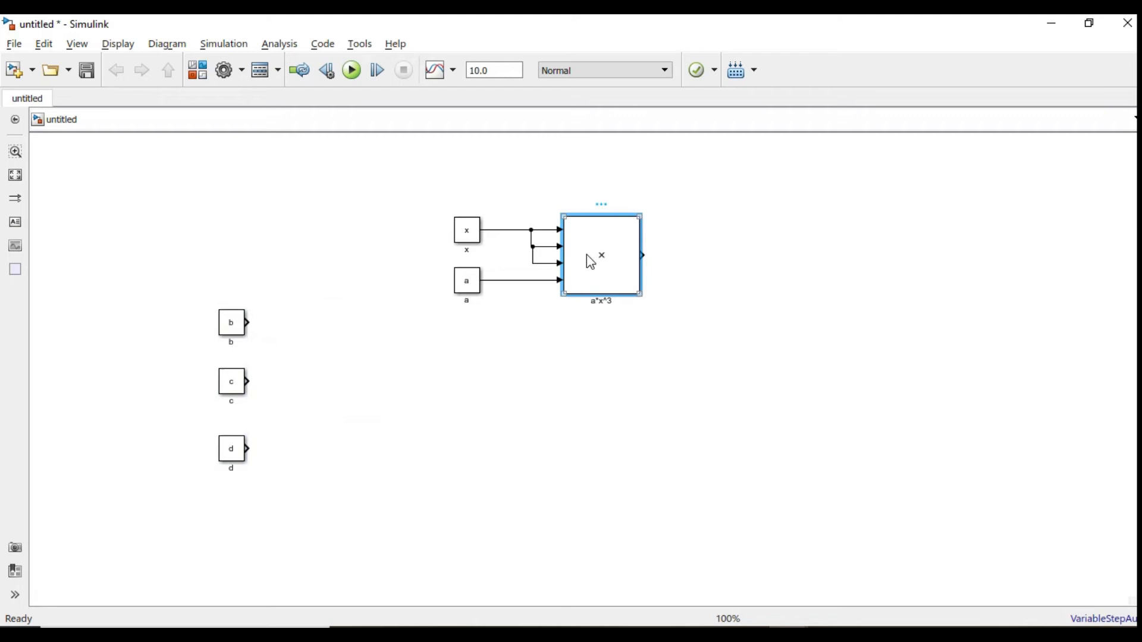
{"action": "left_click", "coordinate": [200, 71]}
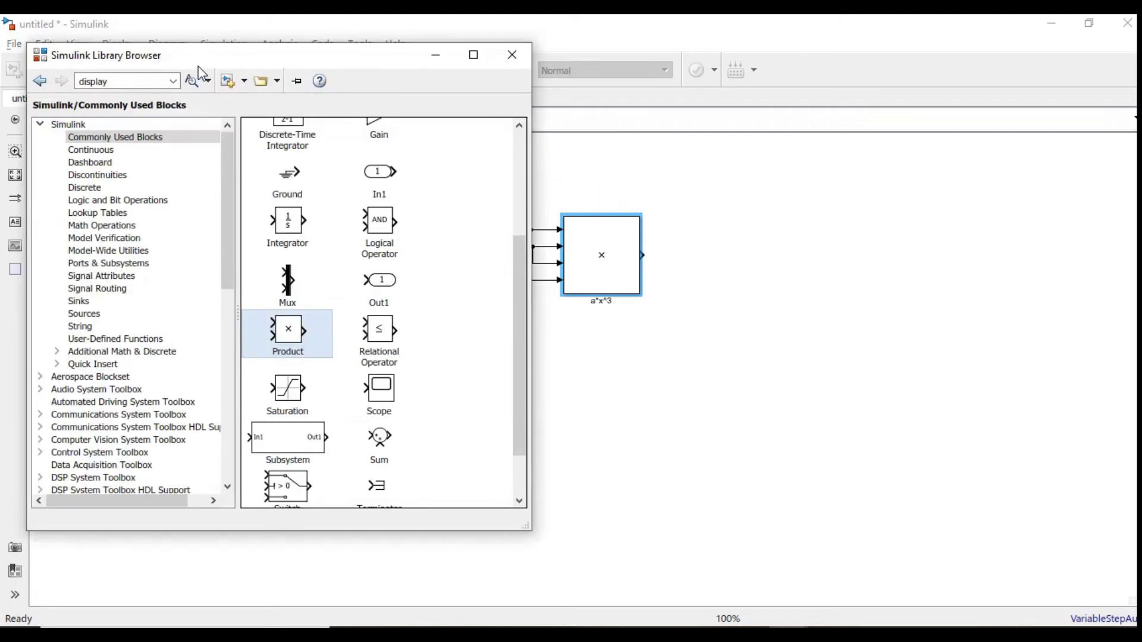
{"action": "left_click_drag", "start_coordinate": [554, 431], "coordinate": [597, 399]}
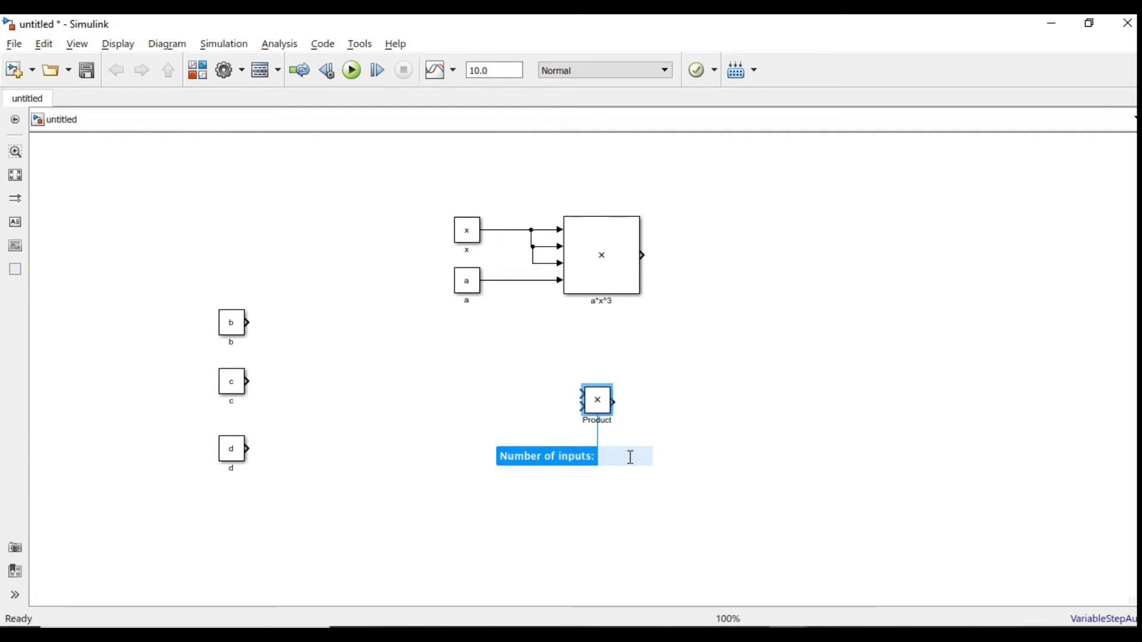
{"action": "key", "text": "alt+Tab"}
{"action": "key", "text": "alt+Tab"}
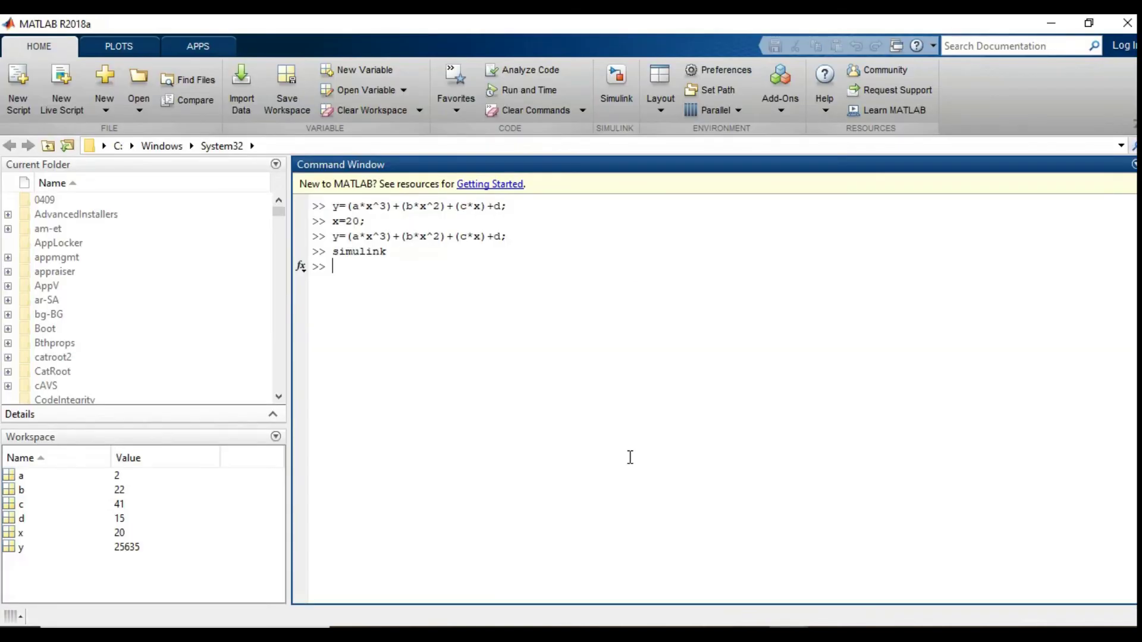
{"action": "left_click_drag", "start_coordinate": [403, 205], "coordinate": [444, 211]}
{"action": "left_click", "coordinate": [433, 246]}
{"action": "key", "text": "alt+Tab"}
{"action": "key", "text": "Return"}
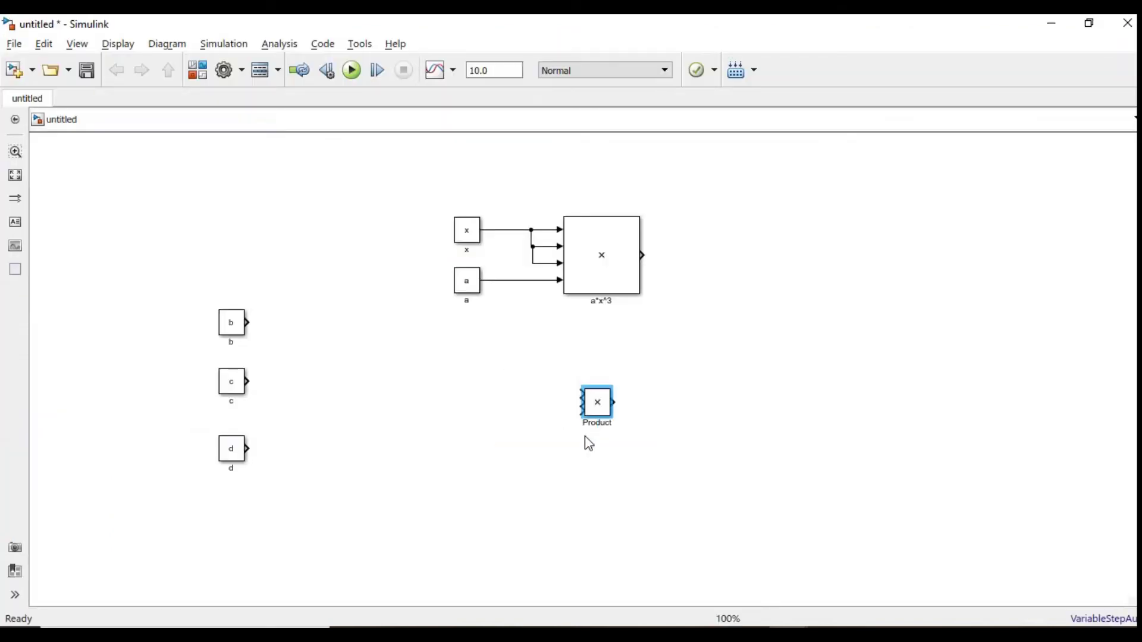
{"action": "left_click_drag", "start_coordinate": [607, 415], "coordinate": [576, 423]}
Move the b block below the a block, level with the new Product block's third input, and connect it to that input
{"action": "mouse_move", "coordinate": [238, 333]}
{"action": "left_mouse_down"}
{"action": "mouse_move", "coordinate": [433, 426]}
{"action": "mouse_move", "coordinate": [540, 420]}
{"action": "mouse_move", "coordinate": [563, 431]}
{"action": "left_mouse_up"}
{"action": "left_click", "coordinate": [466, 432]}
{"action": "left_click_drag", "start_coordinate": [468, 439], "coordinate": [468, 451]}
Copy the x block to just above the b block and wire the copy to the new Product block's first two inputs
{"action": "left_click", "coordinate": [476, 232]}
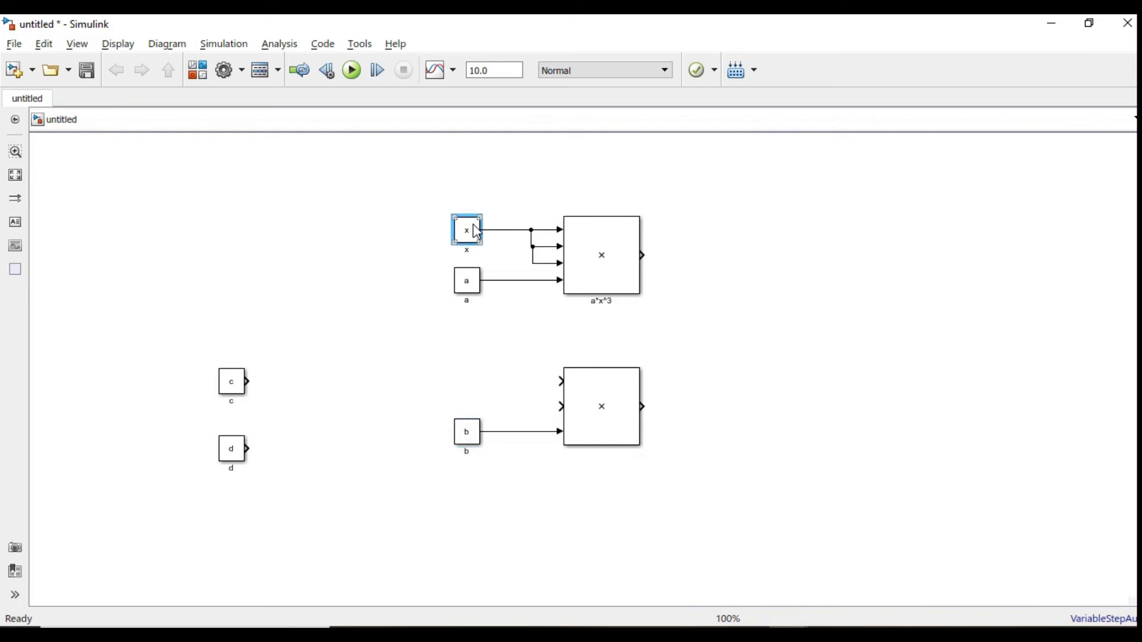
{"action": "left_click_drag", "start_coordinate": [476, 232], "coordinate": [470, 395]}
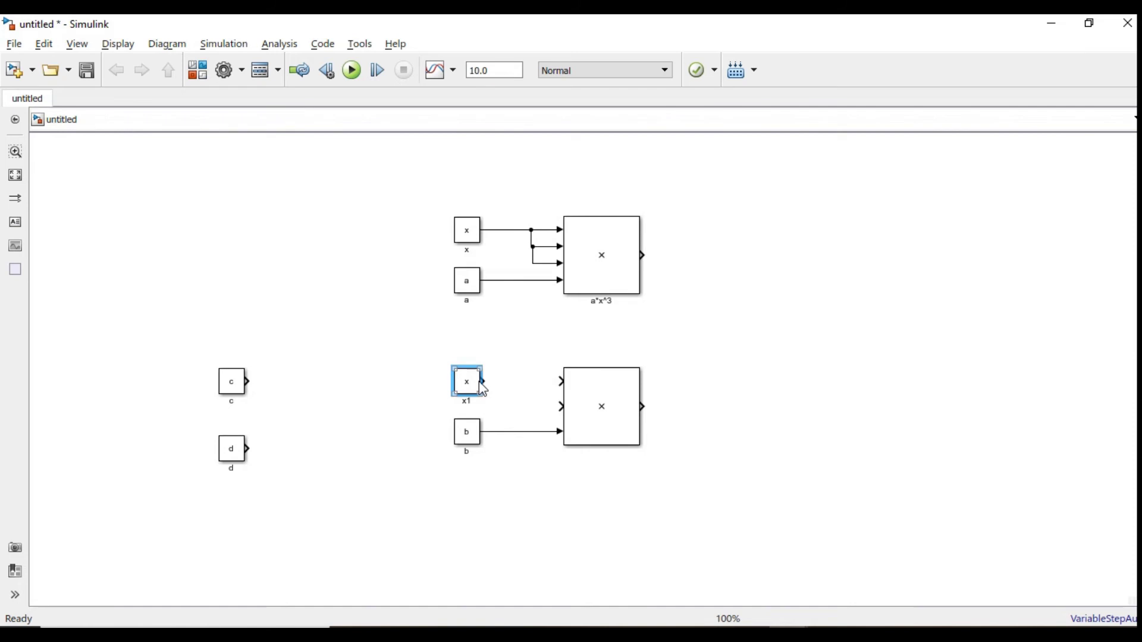
{"action": "left_click_drag", "start_coordinate": [483, 381], "coordinate": [529, 381]}
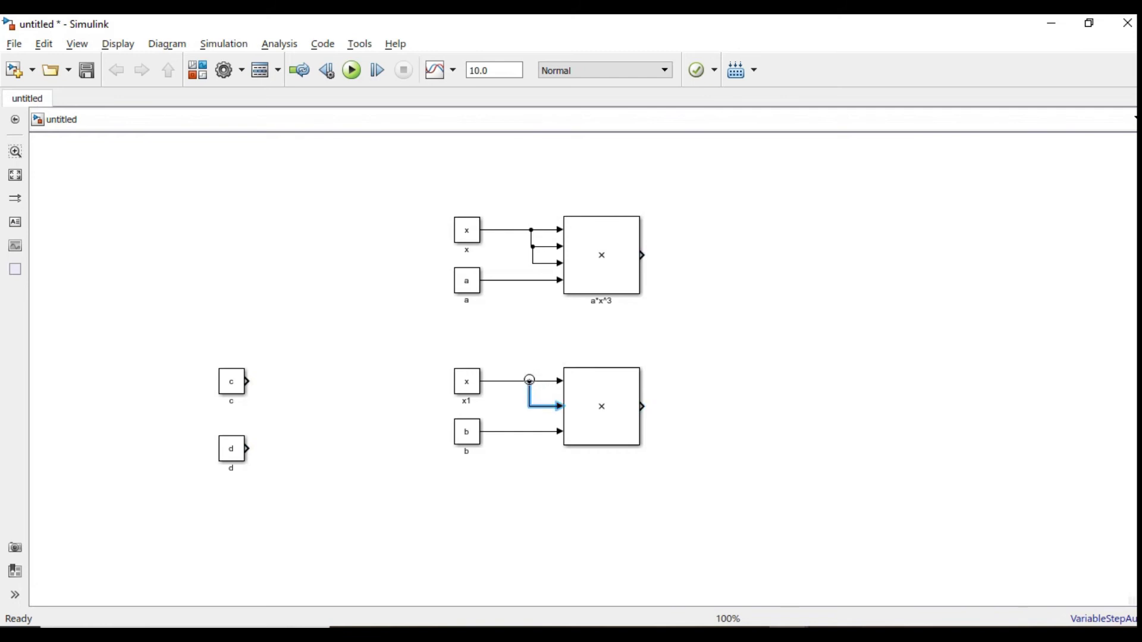
{"action": "left_click", "coordinate": [486, 350]}
Rename the three-input Product block as b*x^2
{"action": "left_click", "coordinate": [622, 396]}
{"action": "double_click", "coordinate": [613, 453]}
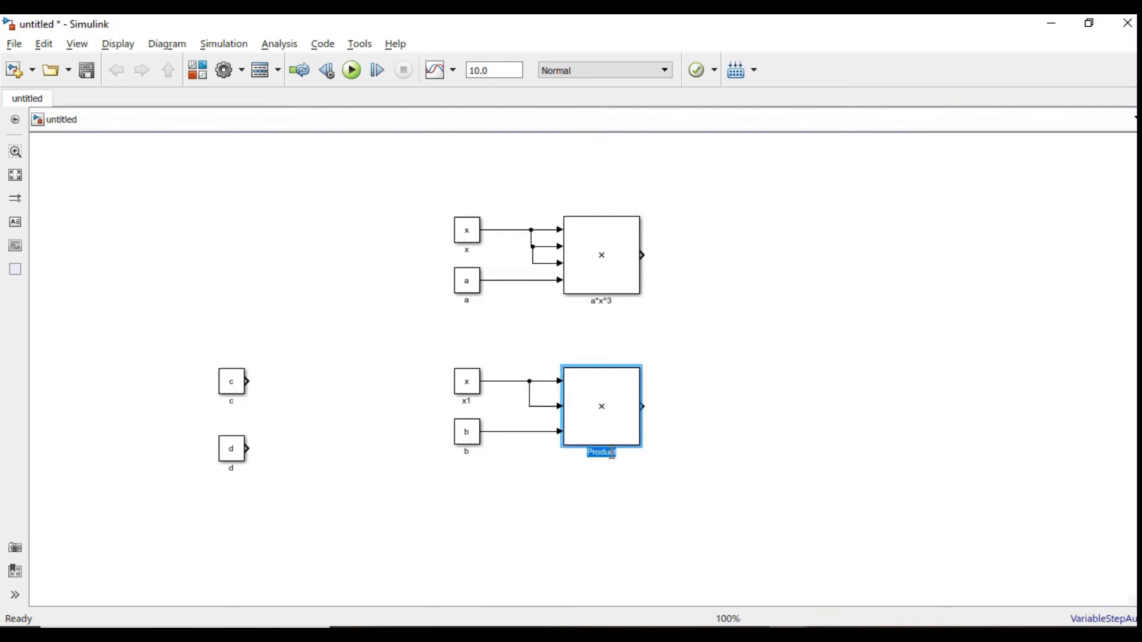
{"action": "type", "text": "b*x^2"}
{"action": "left_click", "coordinate": [752, 455]}
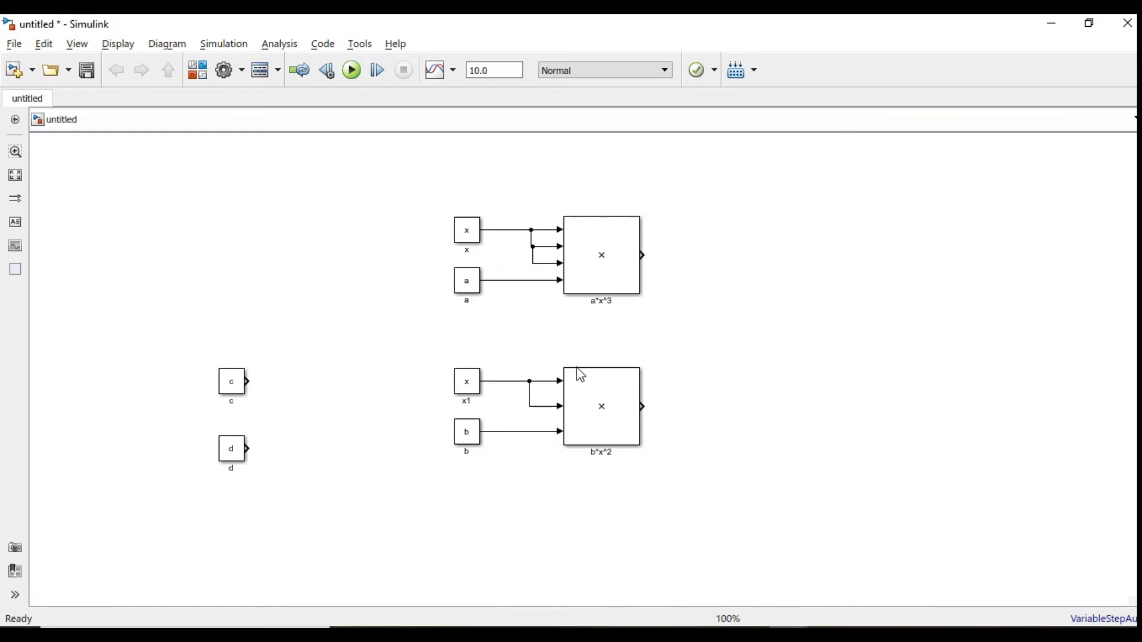
Move the a*x^3 and b*x^2 groups up together to free space below them on the canvas
{"action": "left_click_drag", "start_coordinate": [398, 202], "coordinate": [724, 539]}
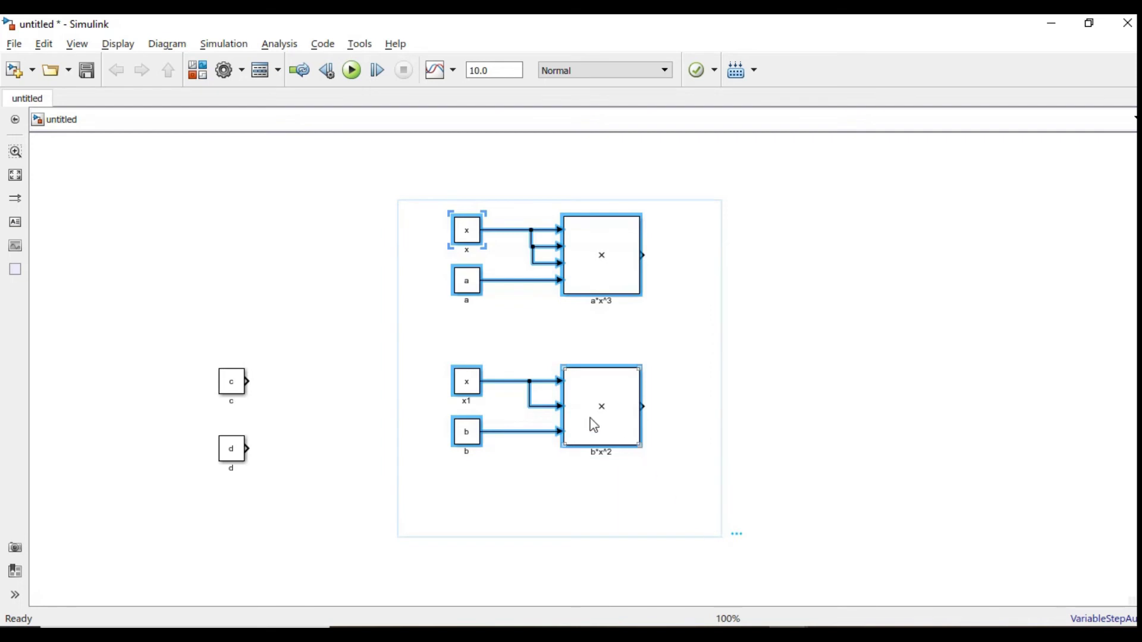
{"action": "left_click_drag", "start_coordinate": [594, 425], "coordinate": [596, 373]}
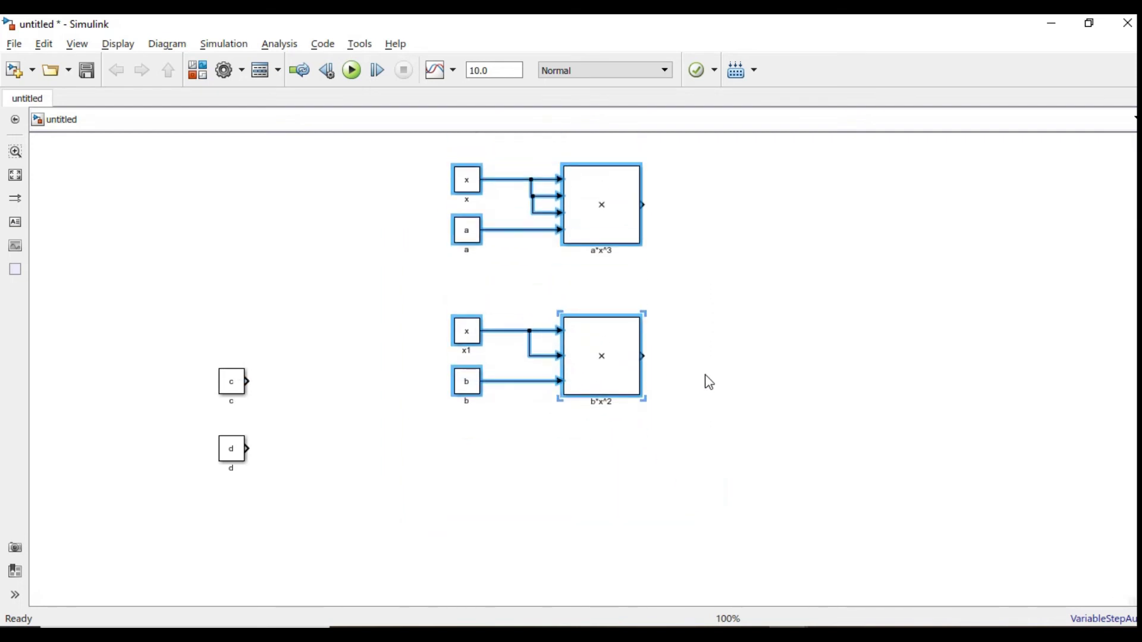
{"action": "left_click", "coordinate": [709, 382]}
{"action": "left_click", "coordinate": [598, 350]}
{"action": "left_click", "coordinate": [357, 262]}
Add a Product block with 2 inputs below the b*x^2 block and enlarge it so its ports are spaced apart
{"action": "left_click", "coordinate": [199, 71]}
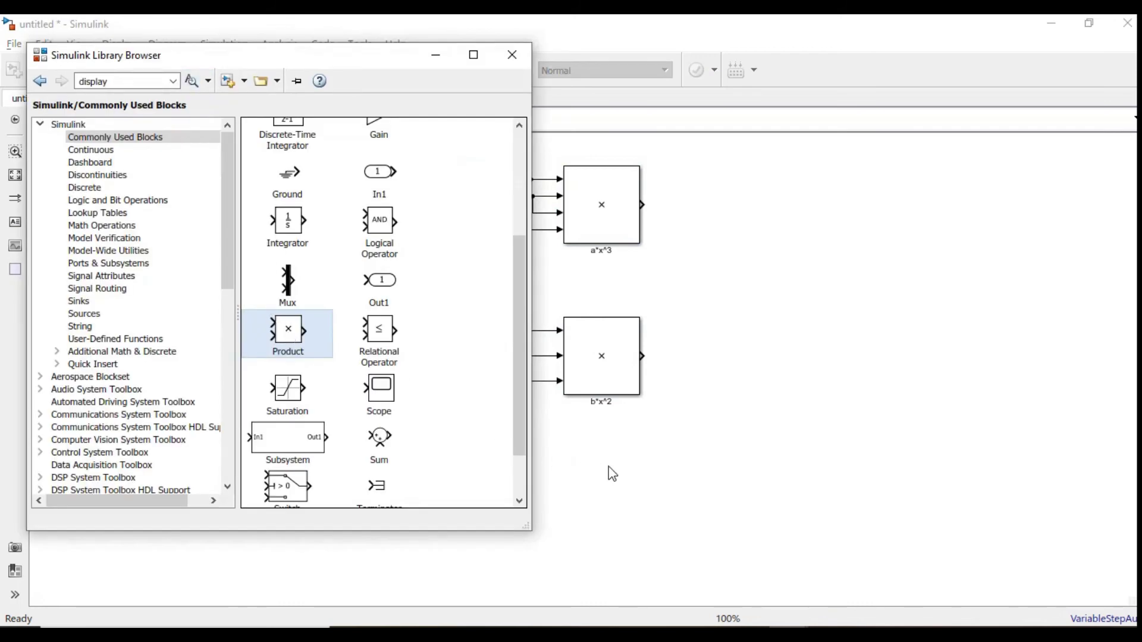
{"action": "left_click_drag", "start_coordinate": [299, 342], "coordinate": [589, 461]}
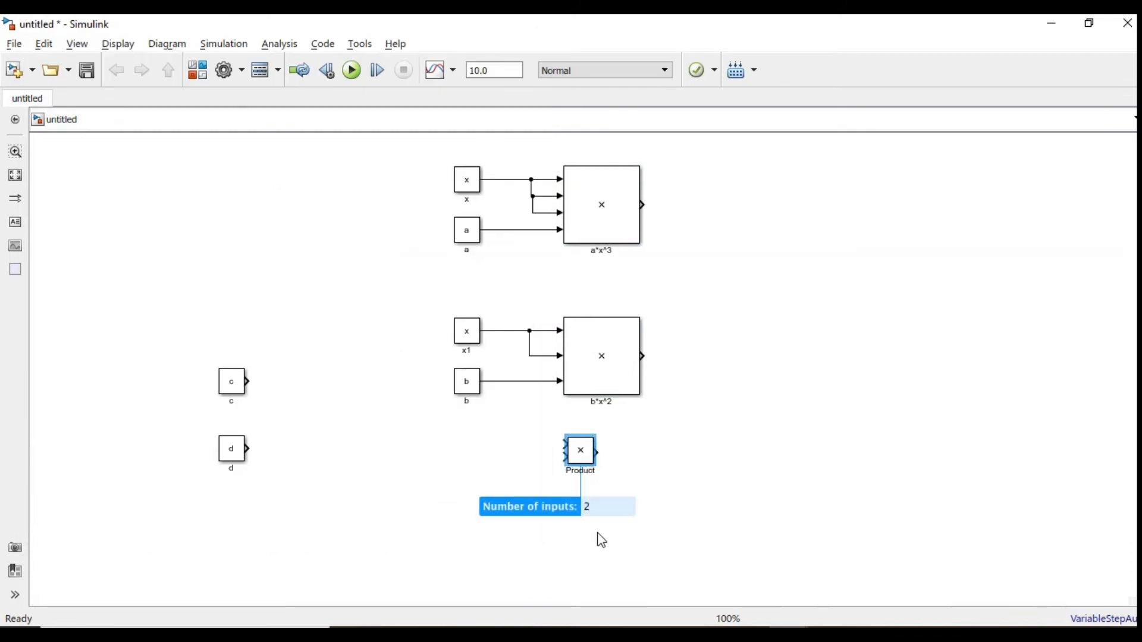
{"action": "left_click_drag", "start_coordinate": [591, 466], "coordinate": [663, 521]}
{"action": "left_click", "coordinate": [473, 476]}
Move the c block below the b block and connect it to the new Product's second input, and connect a copied x block to the first
{"action": "left_click", "coordinate": [233, 389]}
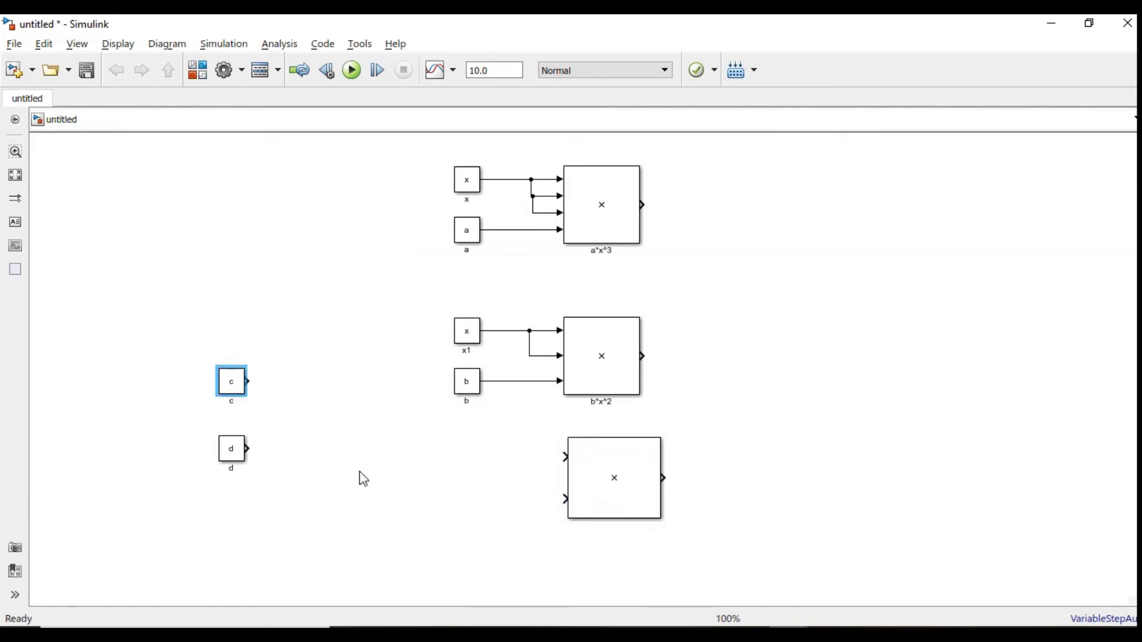
{"action": "left_click_drag", "start_coordinate": [232, 390], "coordinate": [466, 503]}
{"action": "left_click", "coordinate": [463, 494]}
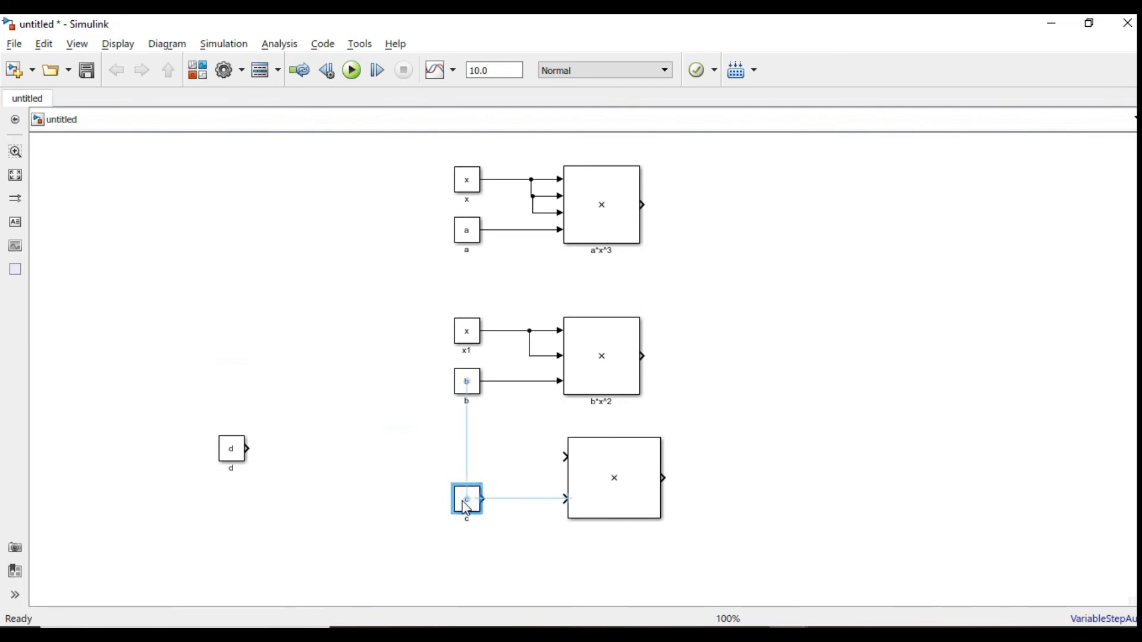
{"action": "left_click", "coordinate": [511, 500]}
{"action": "left_click", "coordinate": [466, 177]}
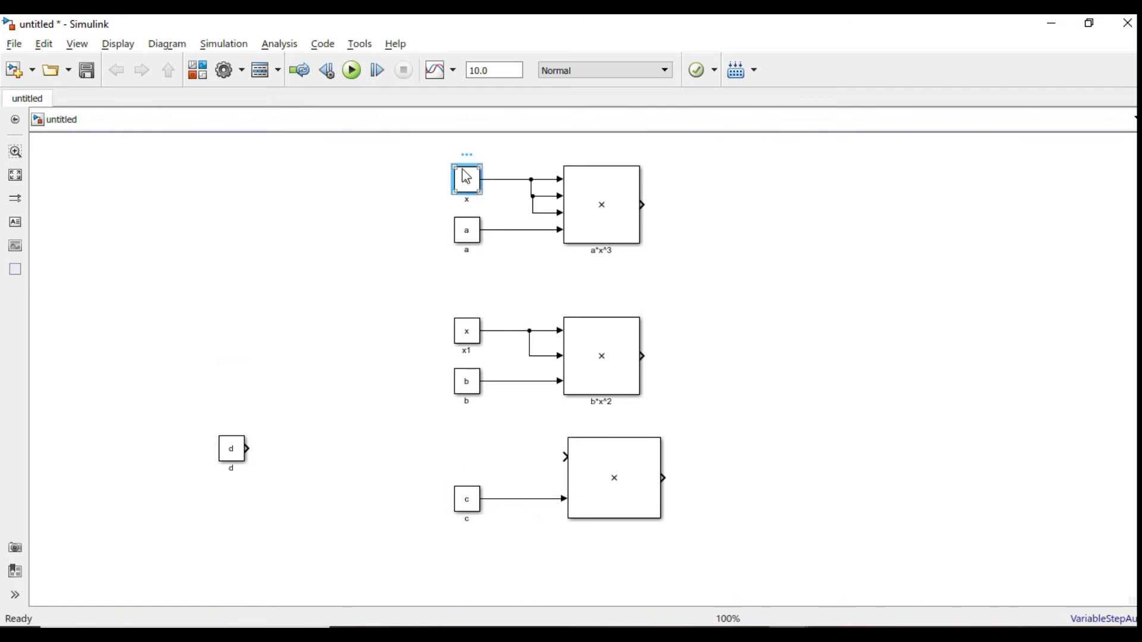
{"action": "left_click_drag", "start_coordinate": [467, 177], "coordinate": [506, 466]}
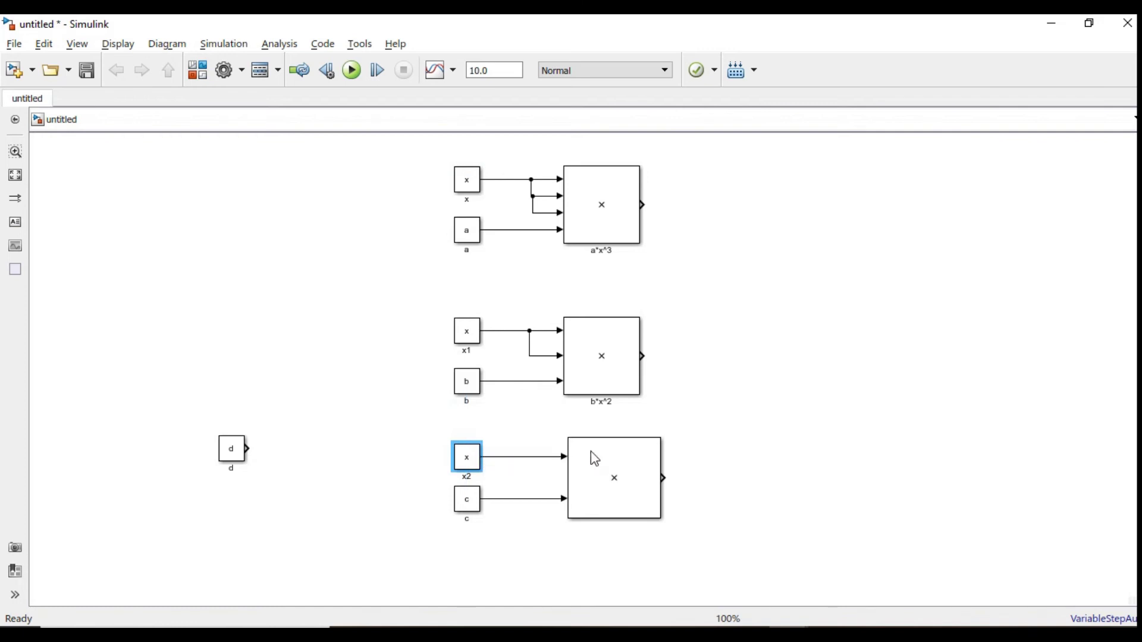
Recheck the c*x term in MATLAB, and rename the two-input Product block as c*x
{"action": "key", "text": "alt+Tab"}
{"action": "key", "text": "alt+Tab"}
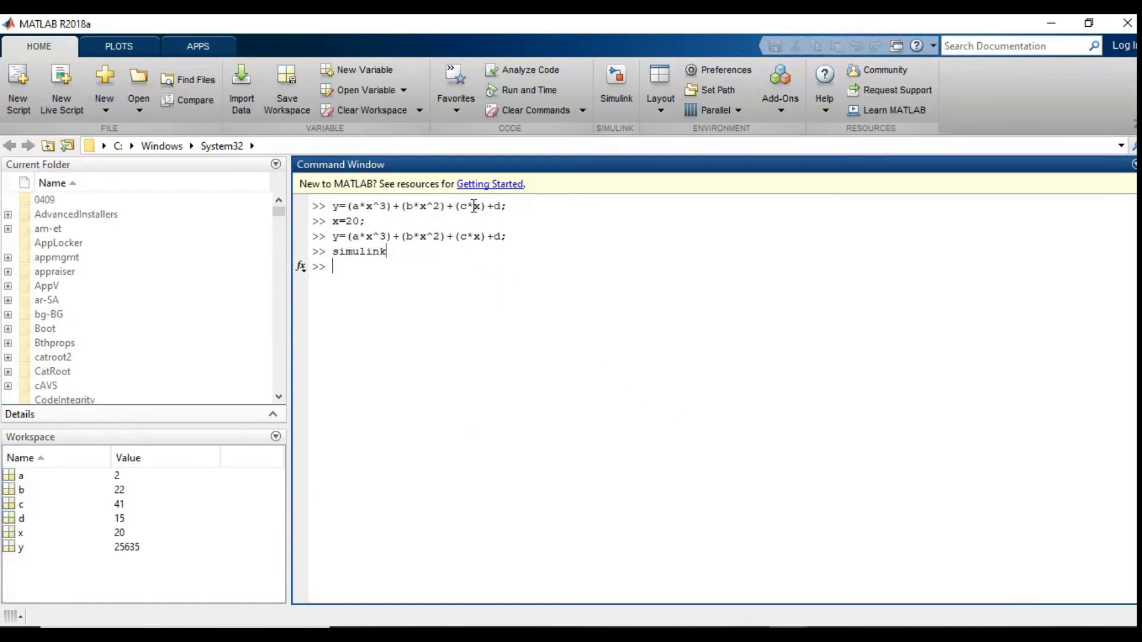
{"action": "key", "text": "alt+Tab"}
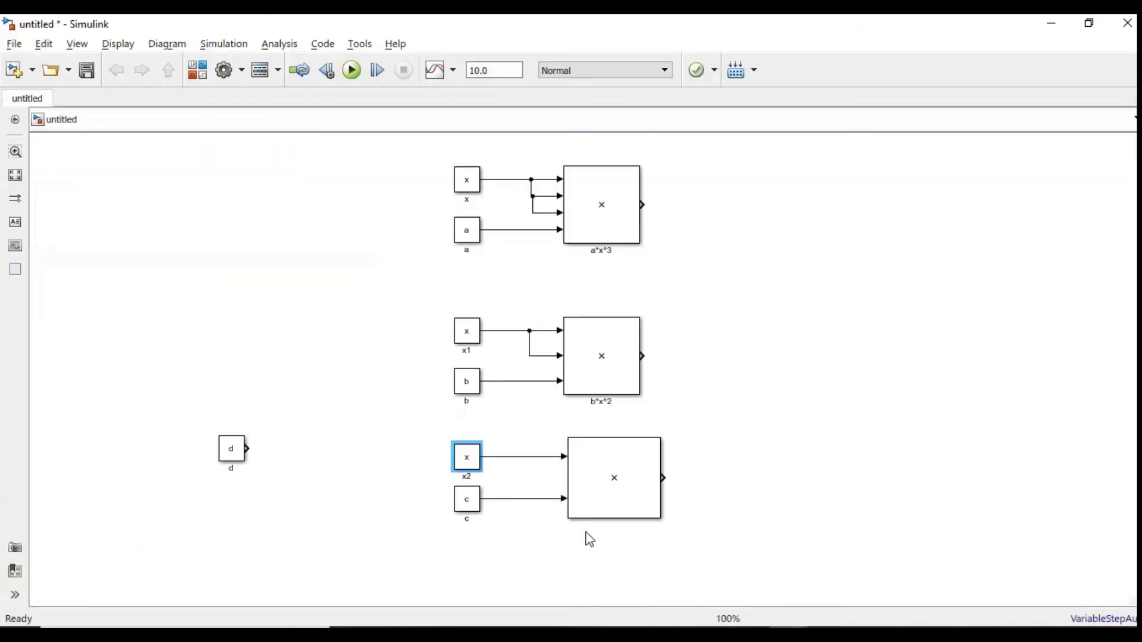
{"action": "left_click", "coordinate": [352, 407]}
{"action": "left_click_drag", "start_coordinate": [287, 403], "coordinate": [181, 493]}
{"action": "left_click", "coordinate": [630, 504]}
{"action": "double_click", "coordinate": [625, 525]}
{"action": "type", "text": "c*x"}
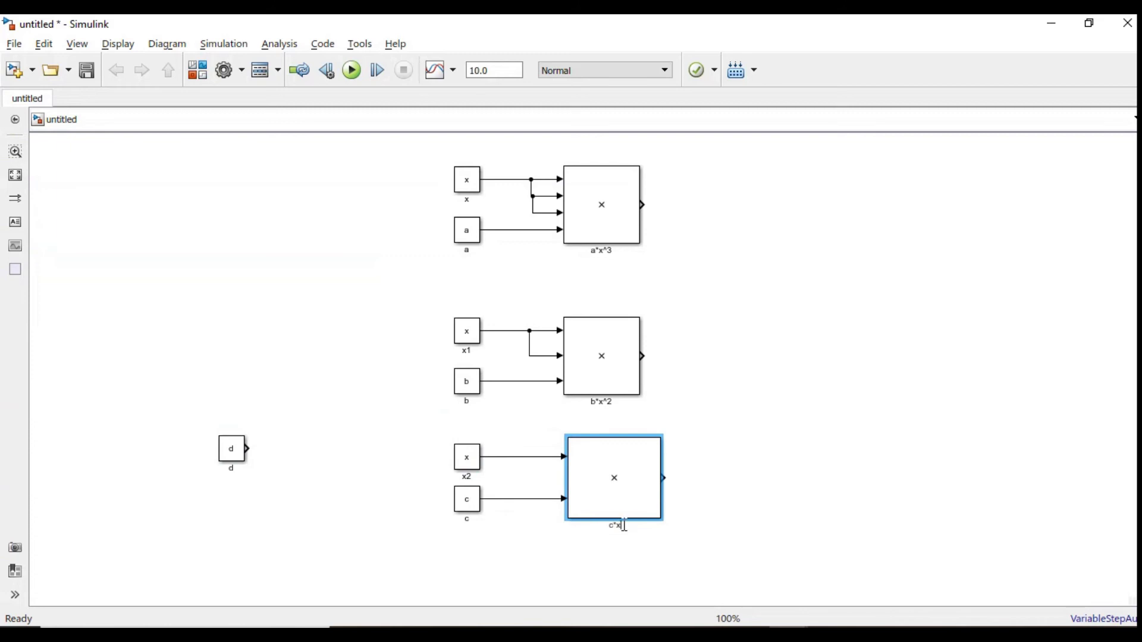
{"action": "left_click", "coordinate": [795, 520]}
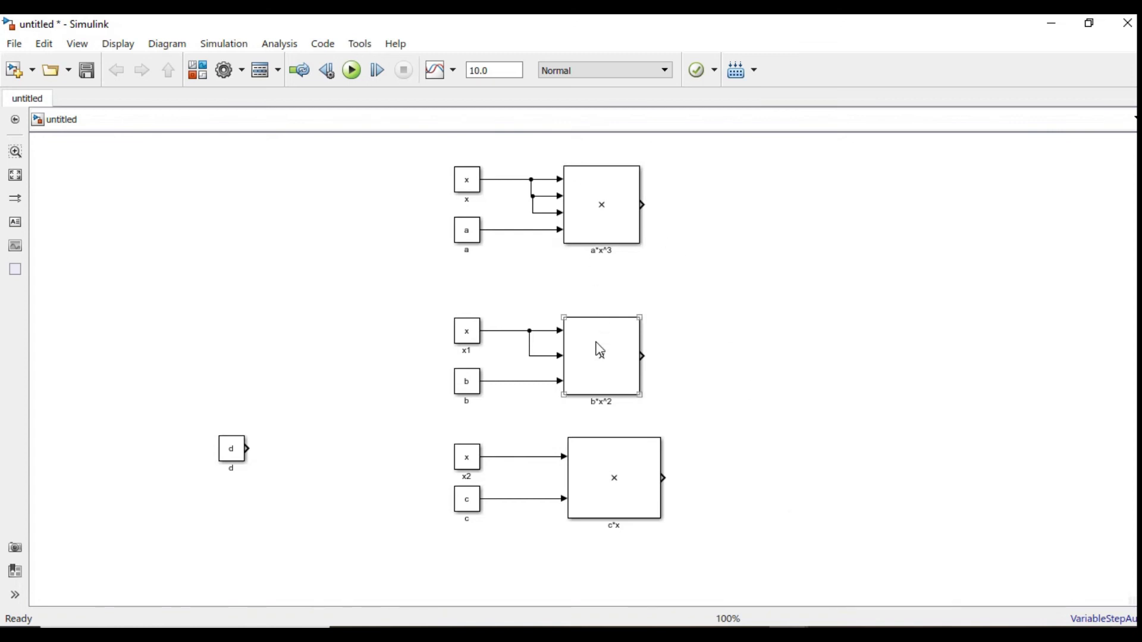
Move the d block below the c*x group, between the c block and the Product block
{"action": "left_click_drag", "start_coordinate": [190, 412], "coordinate": [296, 484]}
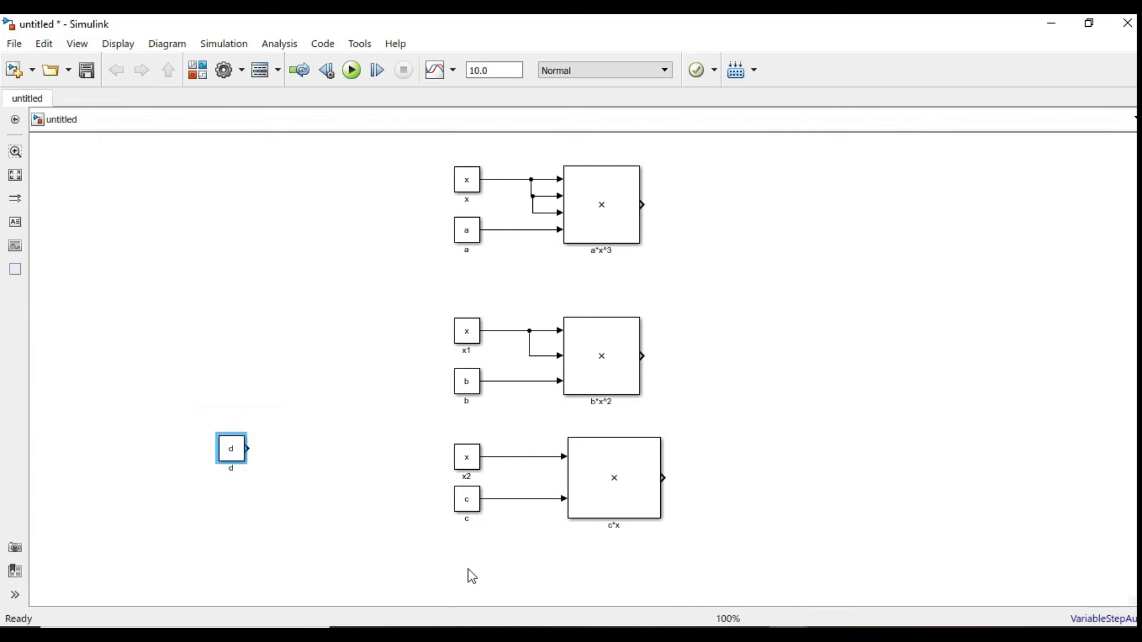
{"action": "left_click_drag", "start_coordinate": [243, 450], "coordinate": [539, 585]}
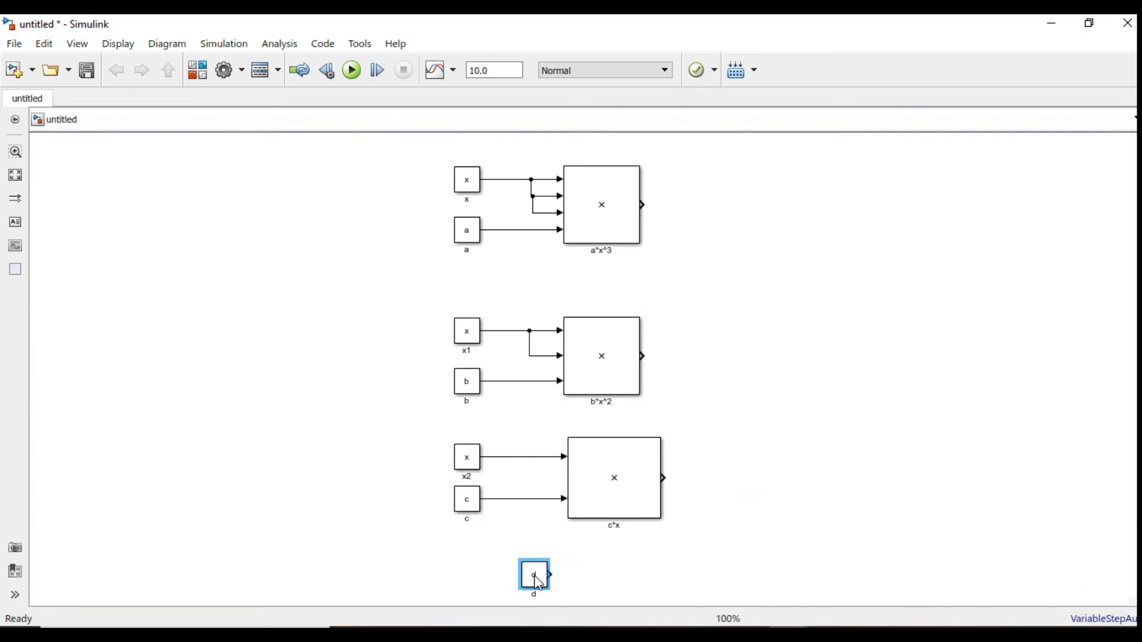
{"action": "left_click", "coordinate": [830, 355]}
Search the block library for "sum"
{"action": "left_click", "coordinate": [198, 70]}
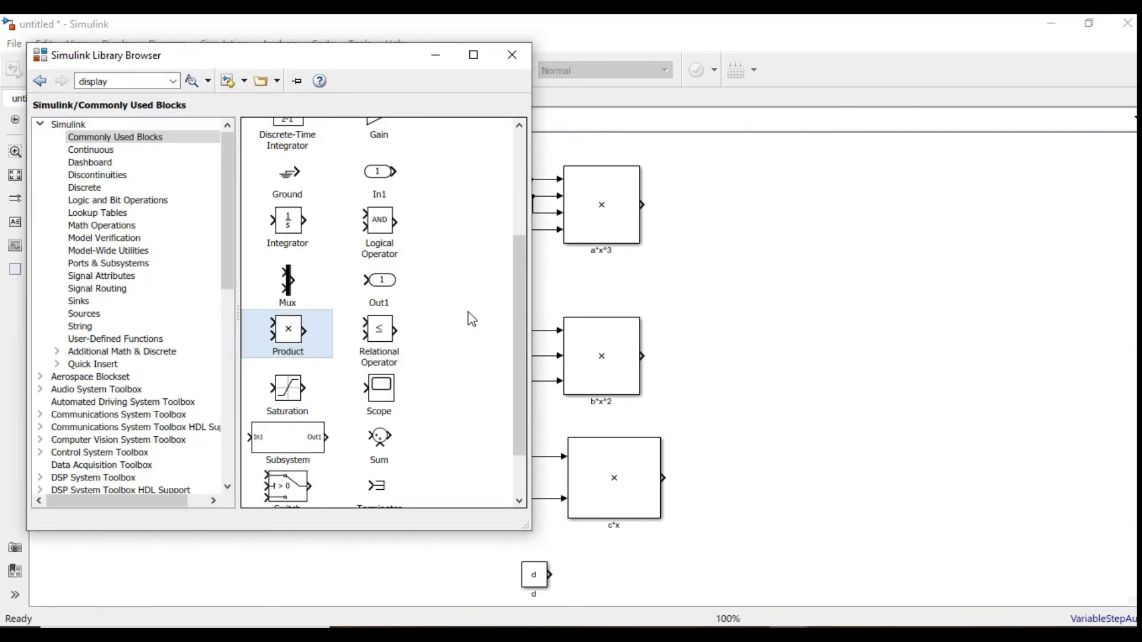
{"action": "left_click_drag", "start_coordinate": [519, 313], "coordinate": [534, 211]}
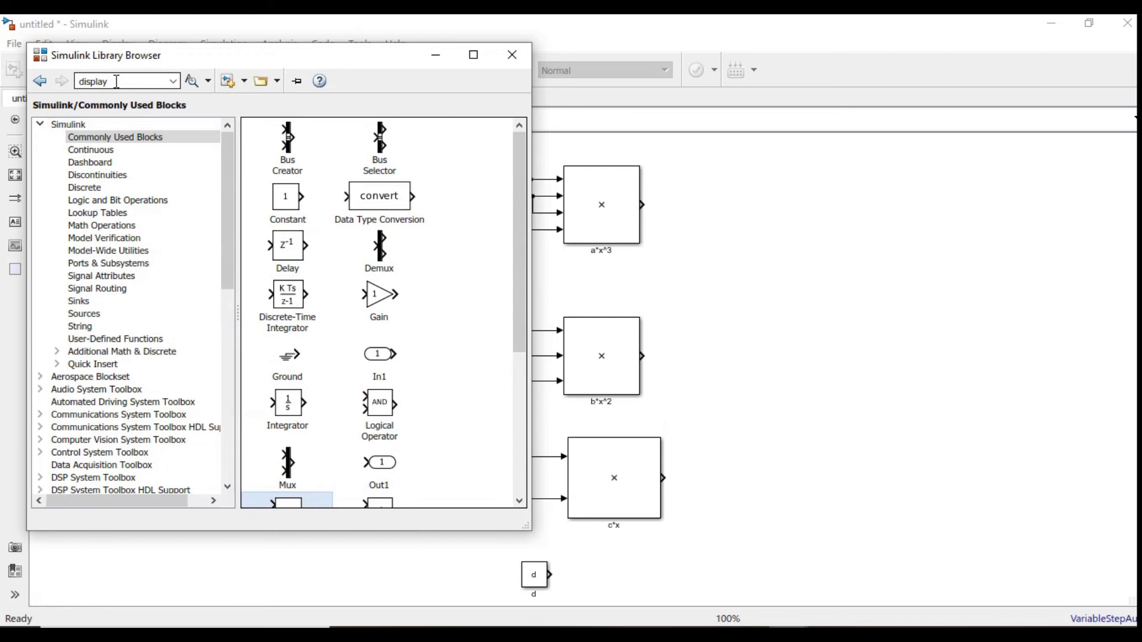
{"action": "double_click", "coordinate": [118, 82]}
{"action": "type", "text": "sum"}
{"action": "key", "text": "Return"}
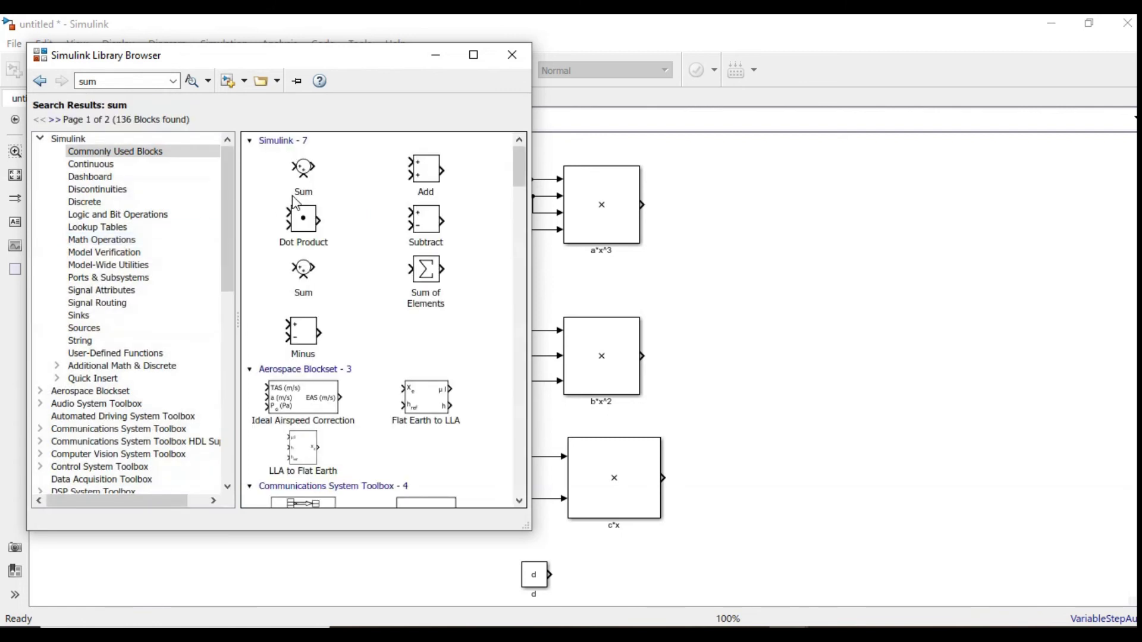
Place an Add block with the signs ++++ to the right of the Product blocks and enlarge it to space its ports
{"action": "left_click", "coordinate": [424, 178]}
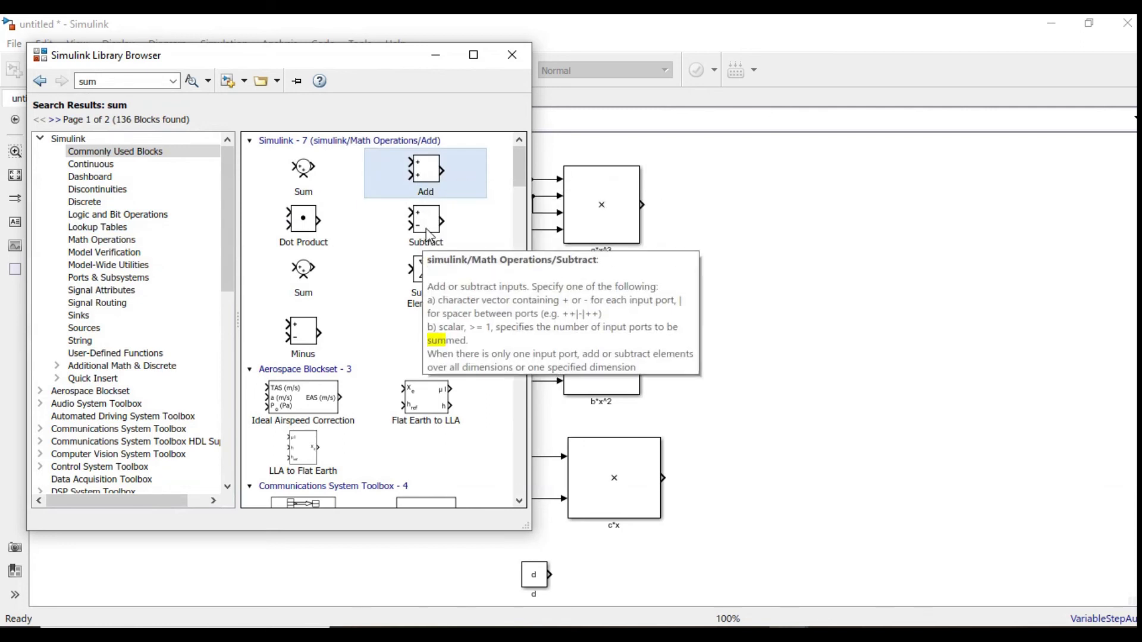
{"action": "left_click_drag", "start_coordinate": [423, 175], "coordinate": [830, 312]}
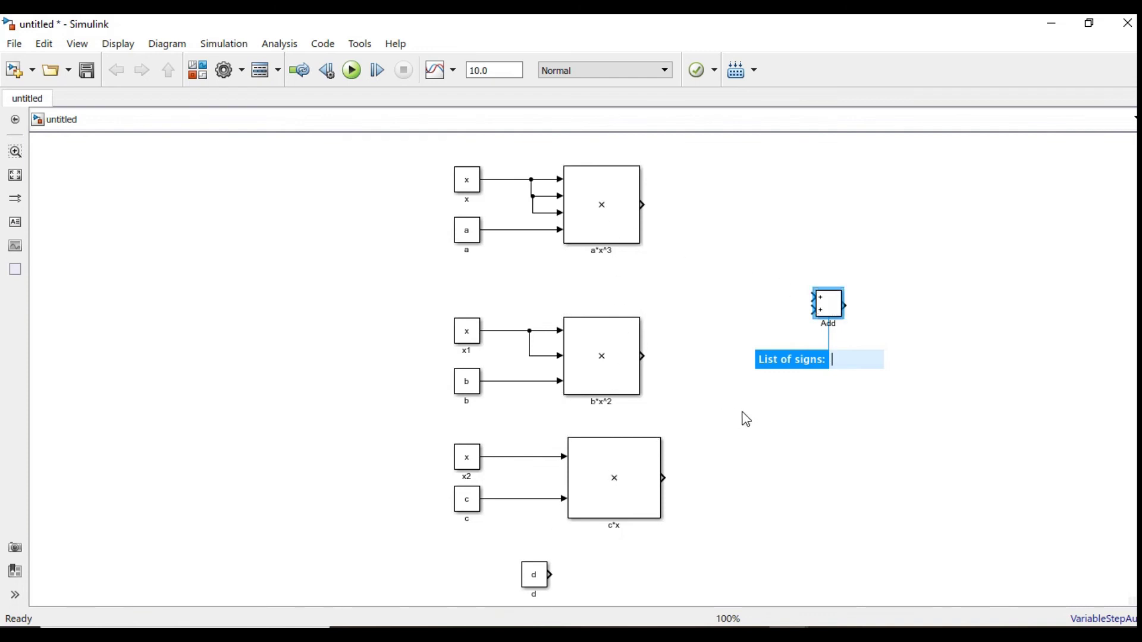
{"action": "key", "text": "Return"}
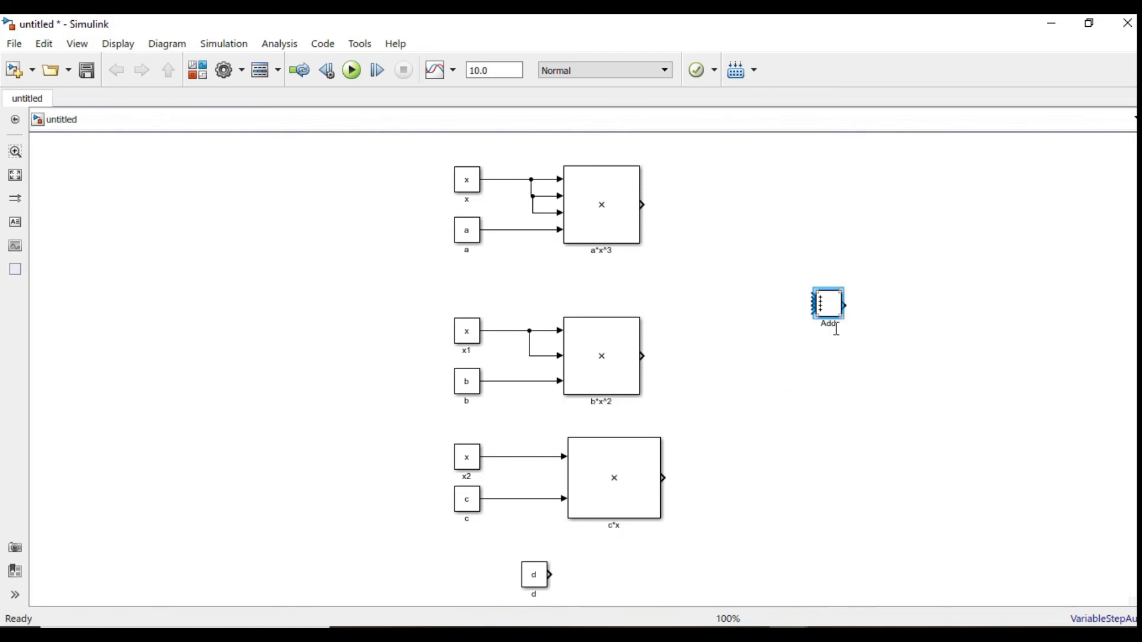
{"action": "left_click_drag", "start_coordinate": [840, 318], "coordinate": [927, 409]}
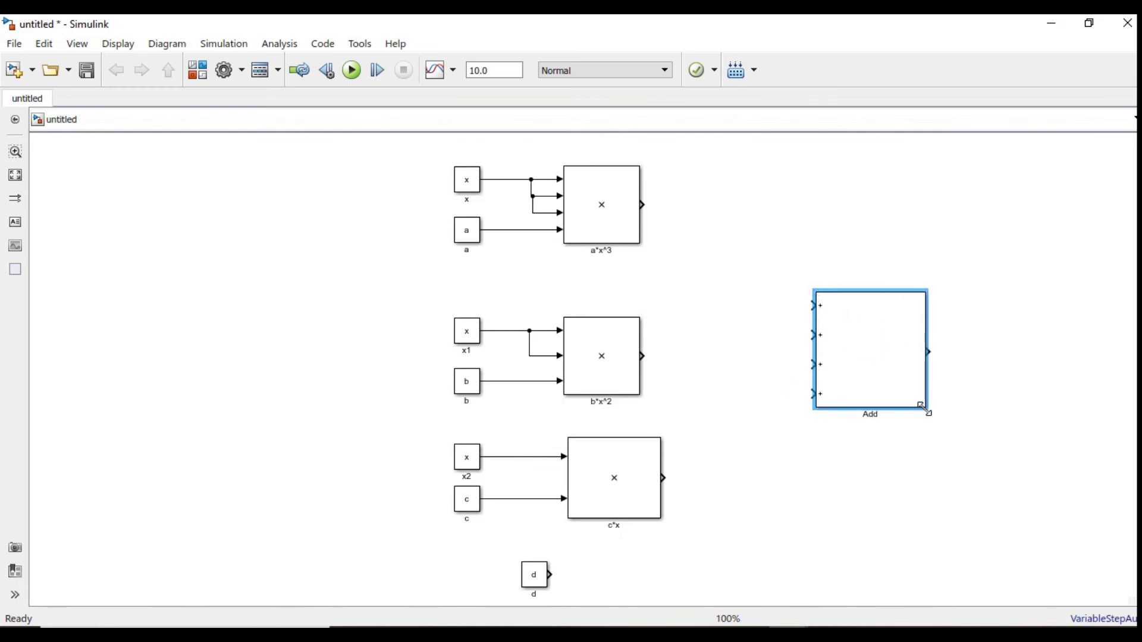
Nudge the Add block and wire the a*x^3 and b*x^2 outputs to its first and second inputs
{"action": "left_click_drag", "start_coordinate": [877, 363], "coordinate": [881, 355]}
{"action": "left_click", "coordinate": [629, 206]}
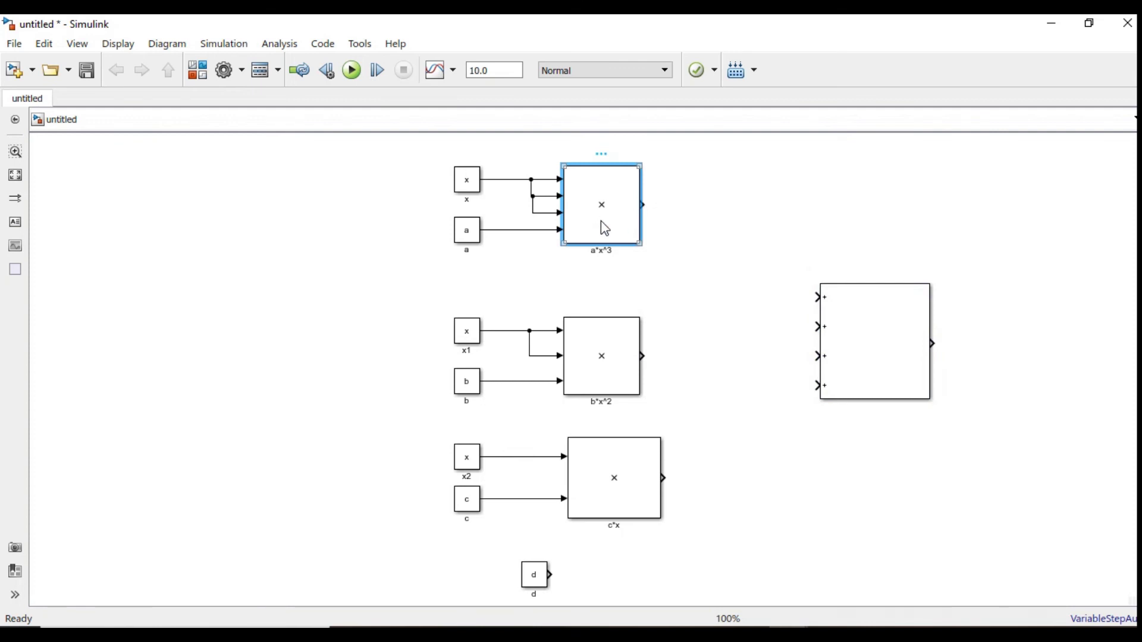
{"action": "left_click", "coordinate": [654, 227]}
{"action": "left_click", "coordinate": [626, 221]}
{"action": "left_click", "coordinate": [878, 340]}
{"action": "left_click", "coordinate": [615, 354]}
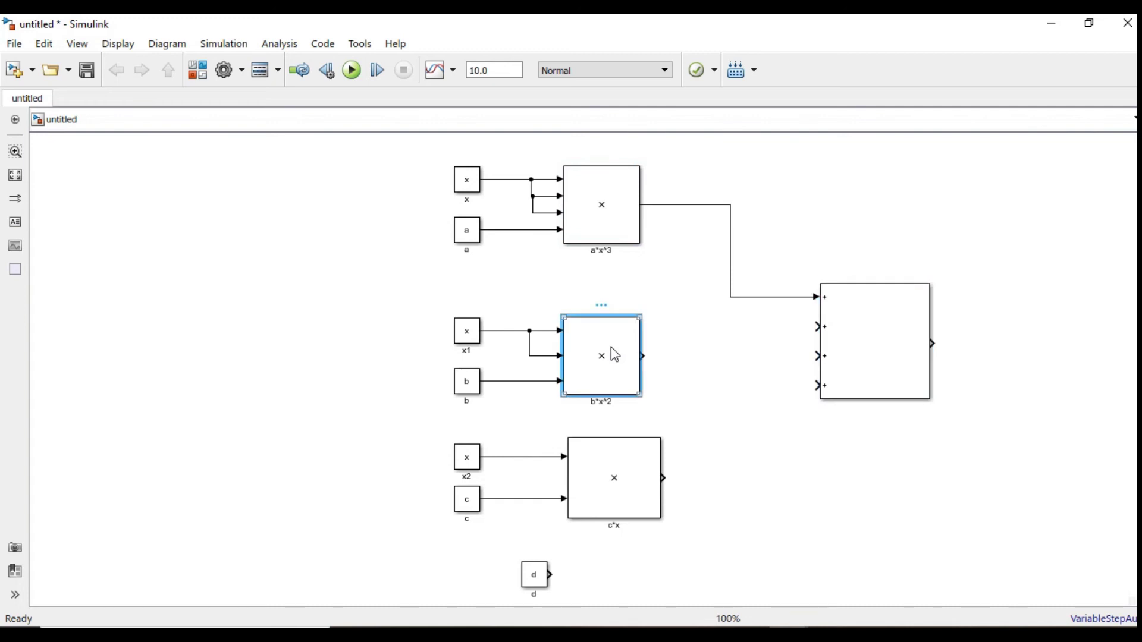
{"action": "left_click", "coordinate": [878, 342], "text": "ctrl"}
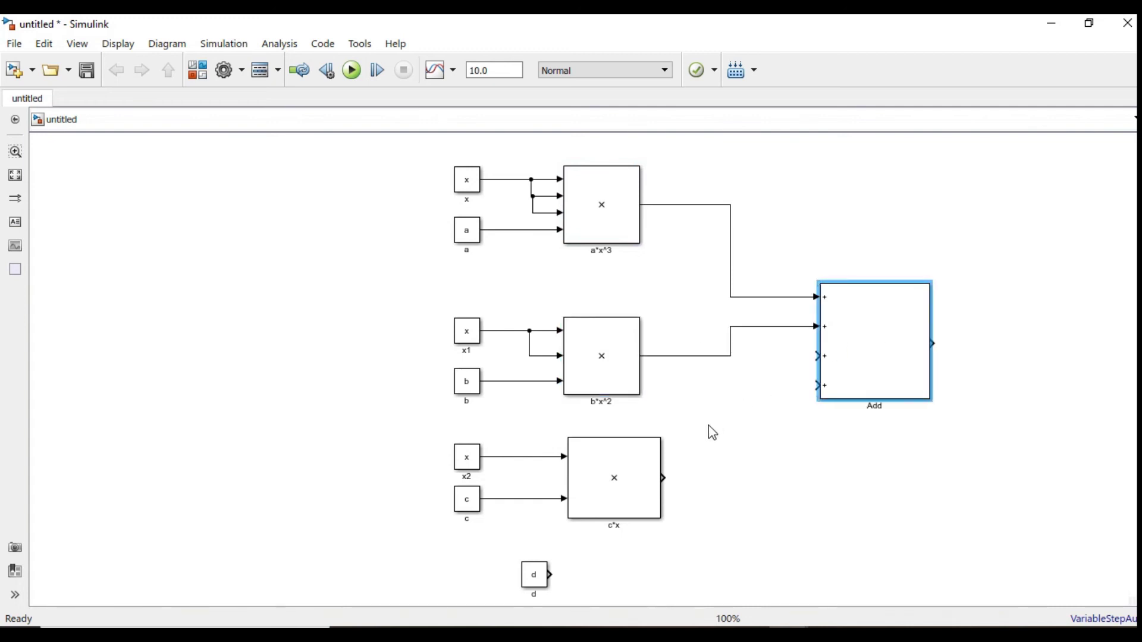
Connect the c*x Product block and the d block to the Add block's third and fourth inputs
{"action": "left_click", "coordinate": [605, 474]}
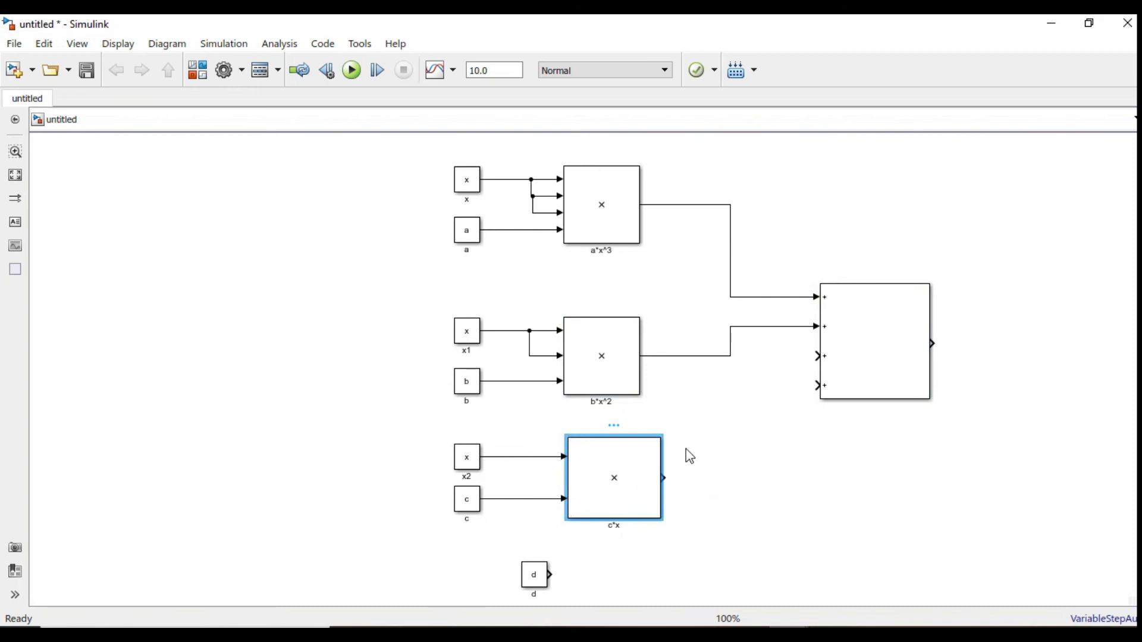
{"action": "left_click", "coordinate": [874, 373], "text": "ctrl"}
{"action": "left_click", "coordinate": [826, 502]}
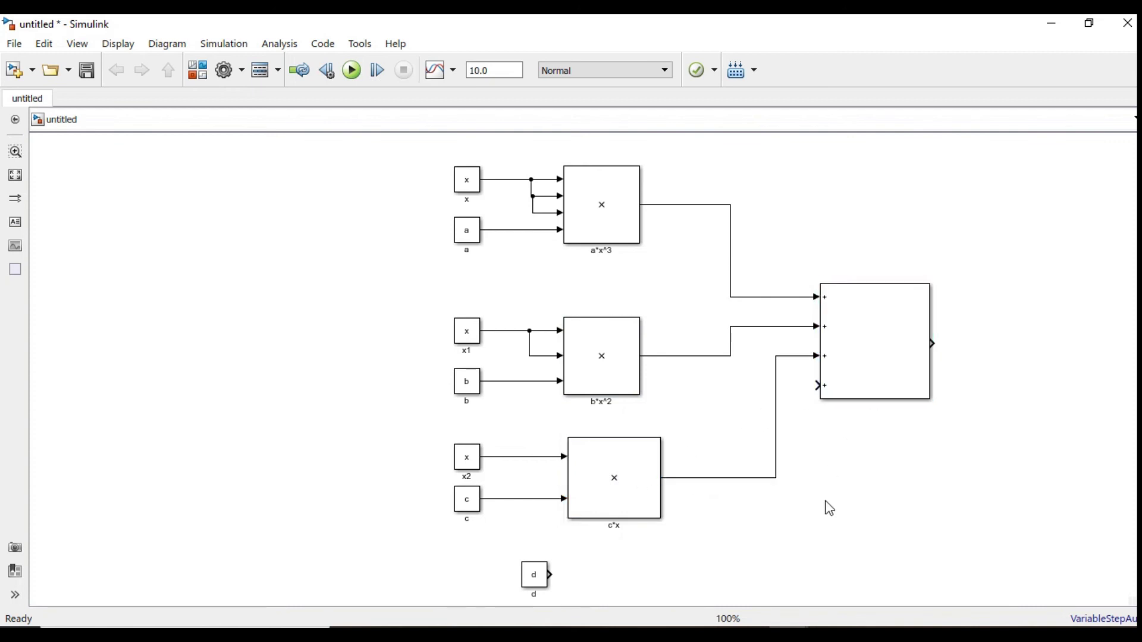
{"action": "left_click", "coordinate": [543, 585]}
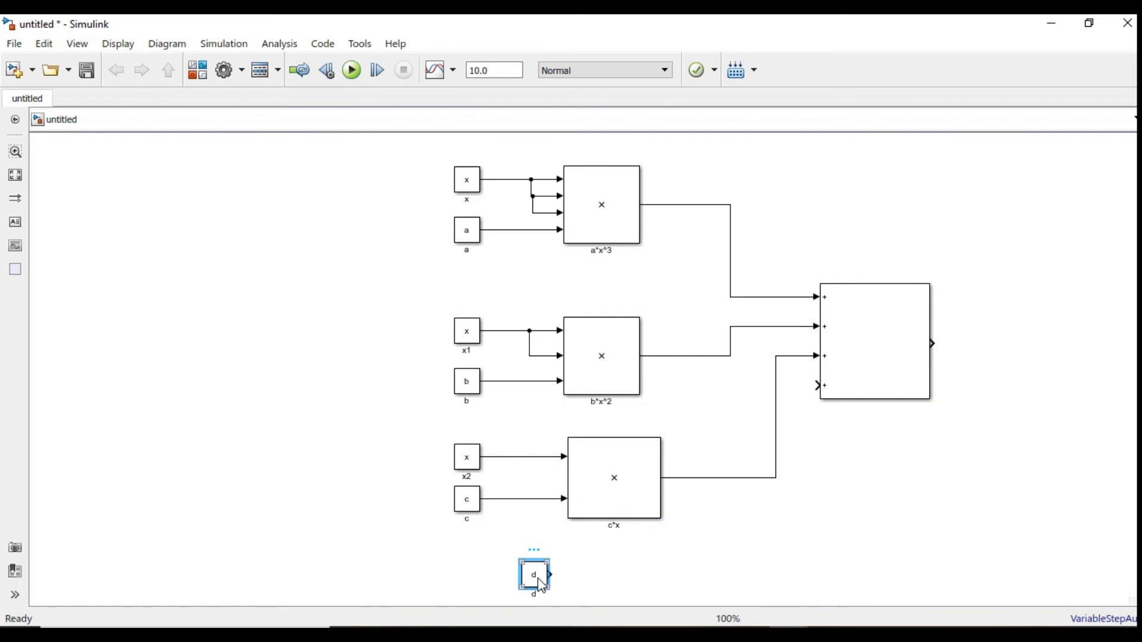
{"action": "left_click", "coordinate": [868, 379], "text": "ctrl"}
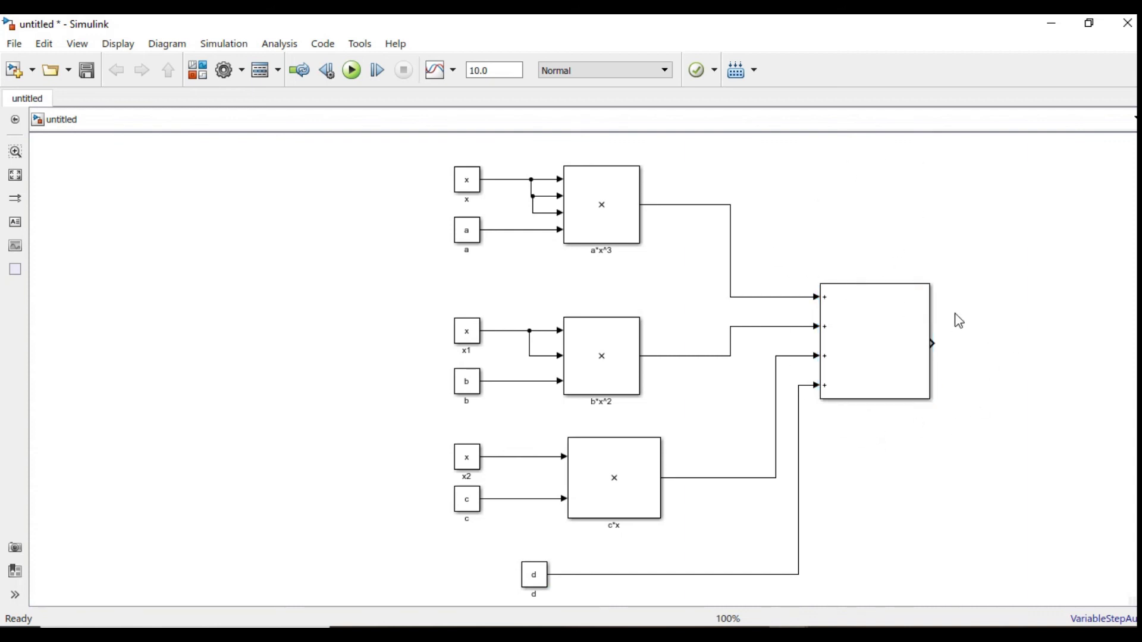
Rename the Add block as y
{"action": "left_click", "coordinate": [868, 352]}
{"action": "left_click", "coordinate": [883, 409]}
{"action": "key", "text": "BackSpace"}
{"action": "key", "text": "BackSpace"}
{"action": "key", "text": "BackSpace"}
{"action": "type", "text": "y"}
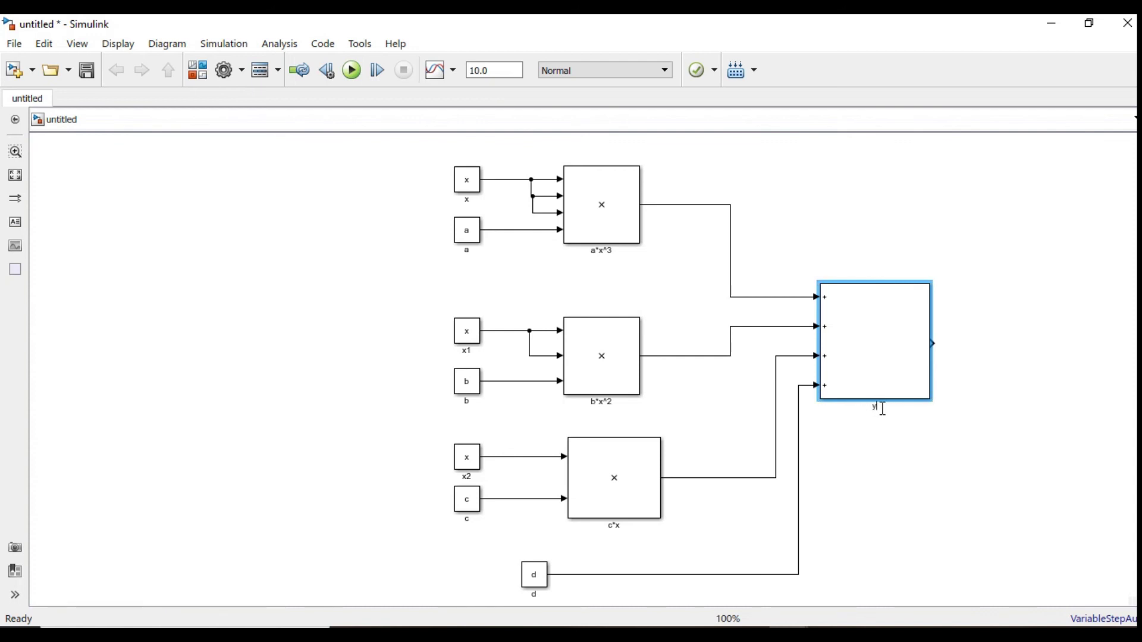
Switch to the Simulink Library Browser and search the block library for "display"
{"action": "key", "text": "alt+Tab"}
{"action": "key", "text": "Tab"}
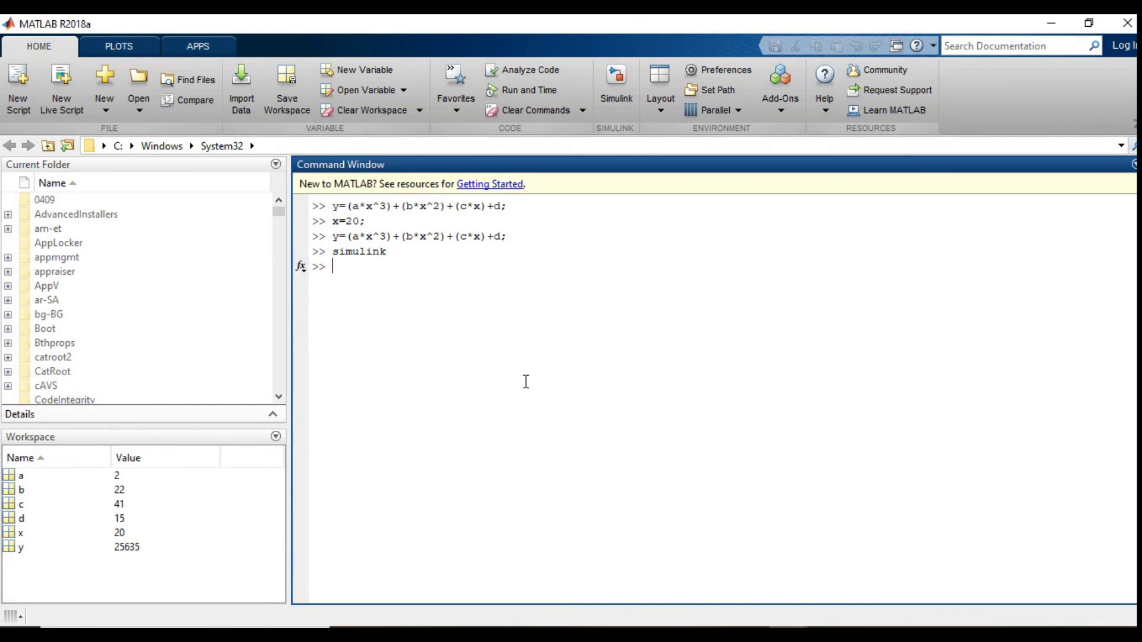
{"action": "key", "text": "alt+Tab"}
{"action": "key", "text": "Tab"}
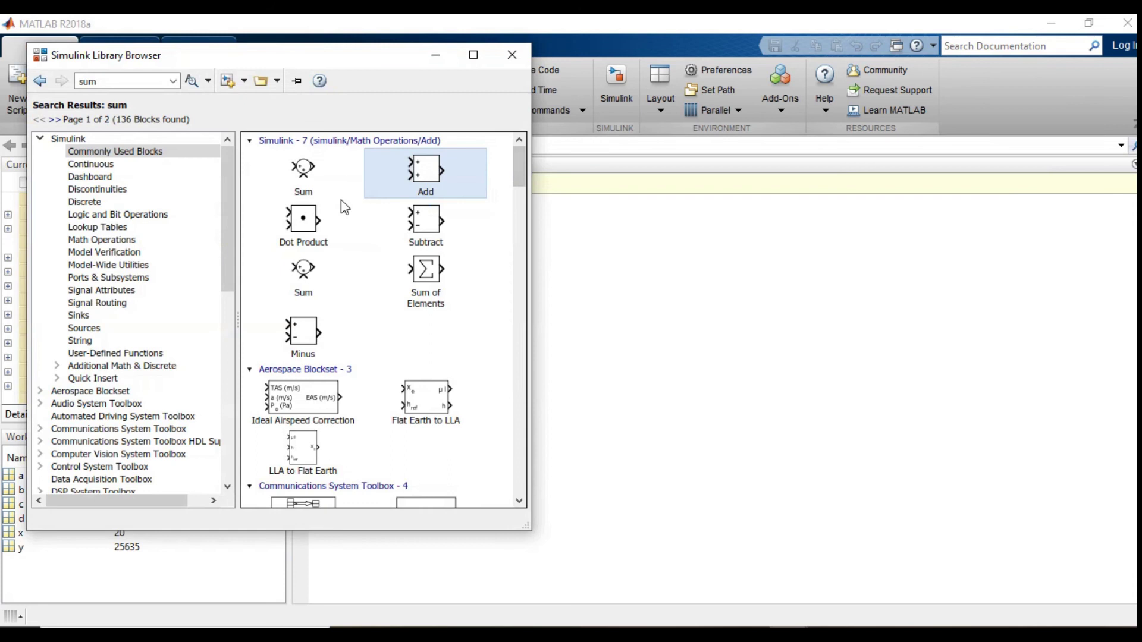
{"action": "left_click", "coordinate": [72, 79]}
{"action": "left_click_drag", "start_coordinate": [72, 79], "coordinate": [110, 85]}
{"action": "type", "text": "display"}
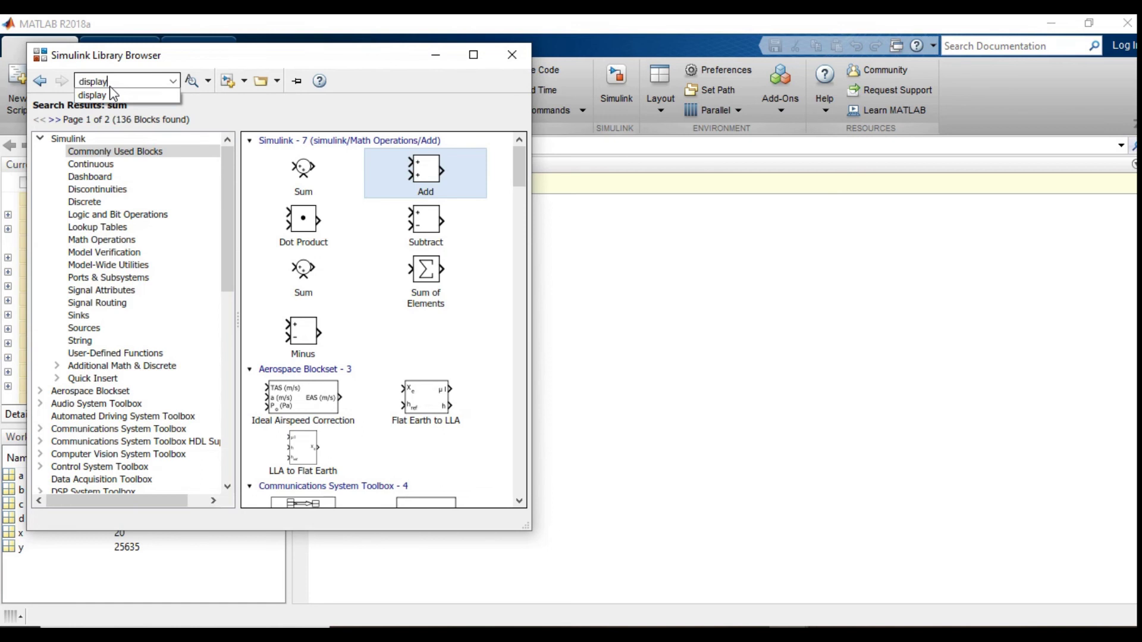
{"action": "key", "text": "Return"}
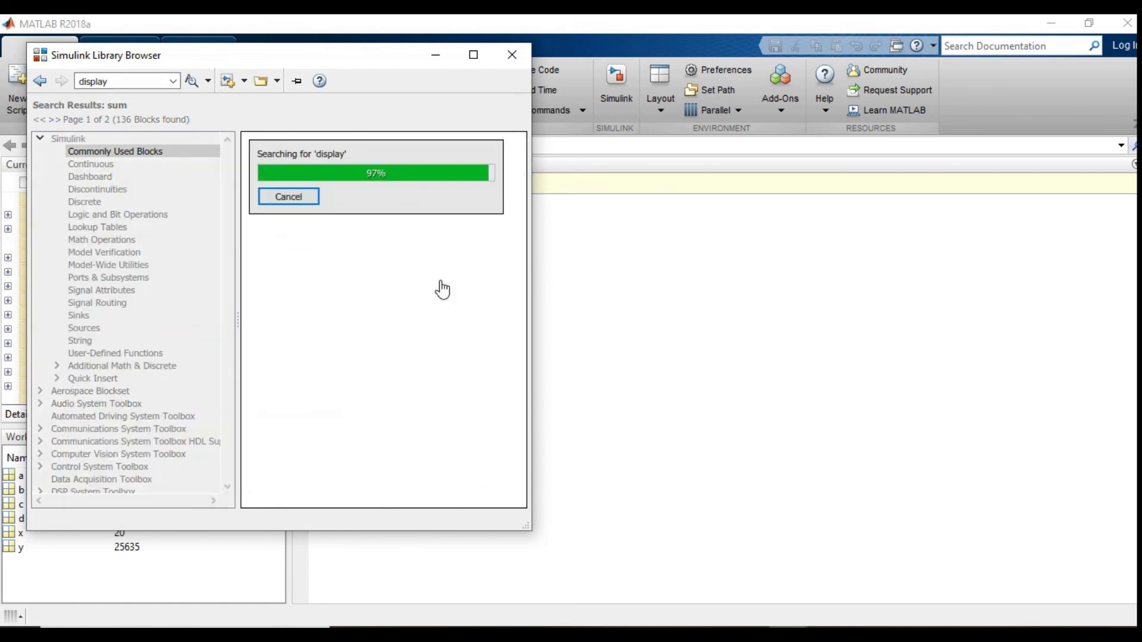
Place a Display block with an input port from the search results beside the y block and connect the y output to it
{"action": "left_click", "coordinate": [322, 393]}
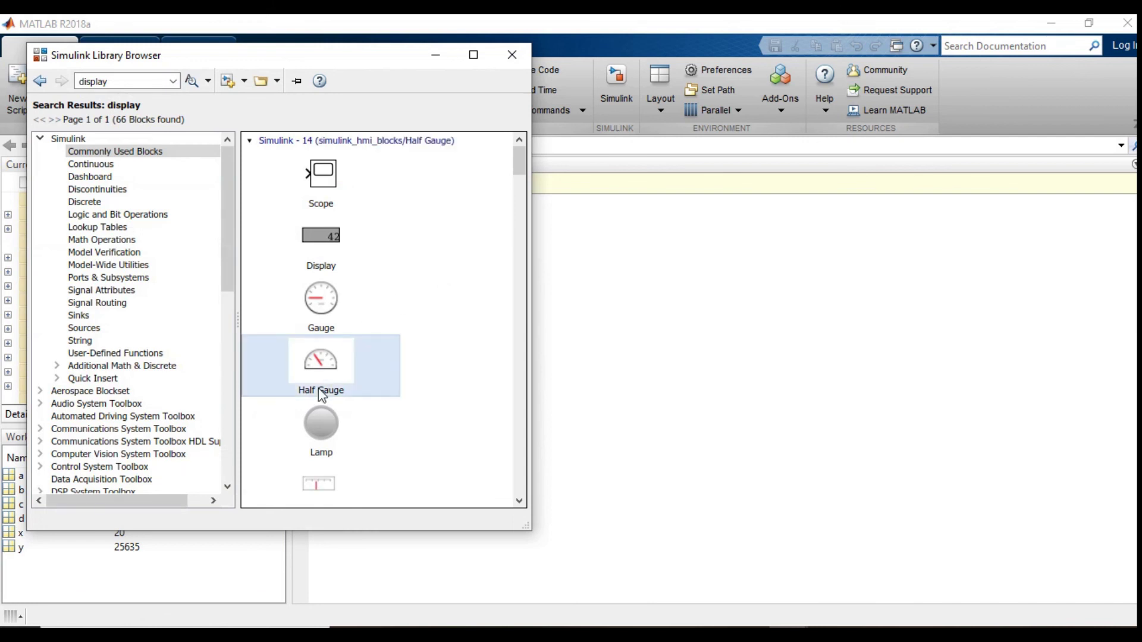
{"action": "key", "text": "Up"}
{"action": "key", "text": "Up"}
{"action": "key", "text": "Down"}
{"action": "key", "text": "Down"}
{"action": "key", "text": "Down"}
{"action": "key", "text": "Down"}
{"action": "key", "text": "Down"}
{"action": "key", "text": "Down"}
{"action": "key", "text": "Down"}
{"action": "key", "text": "Down"}
{"action": "key", "text": "Down"}
{"action": "key", "text": "Down"}
{"action": "key", "text": "Down"}
{"action": "key", "text": "Up"}
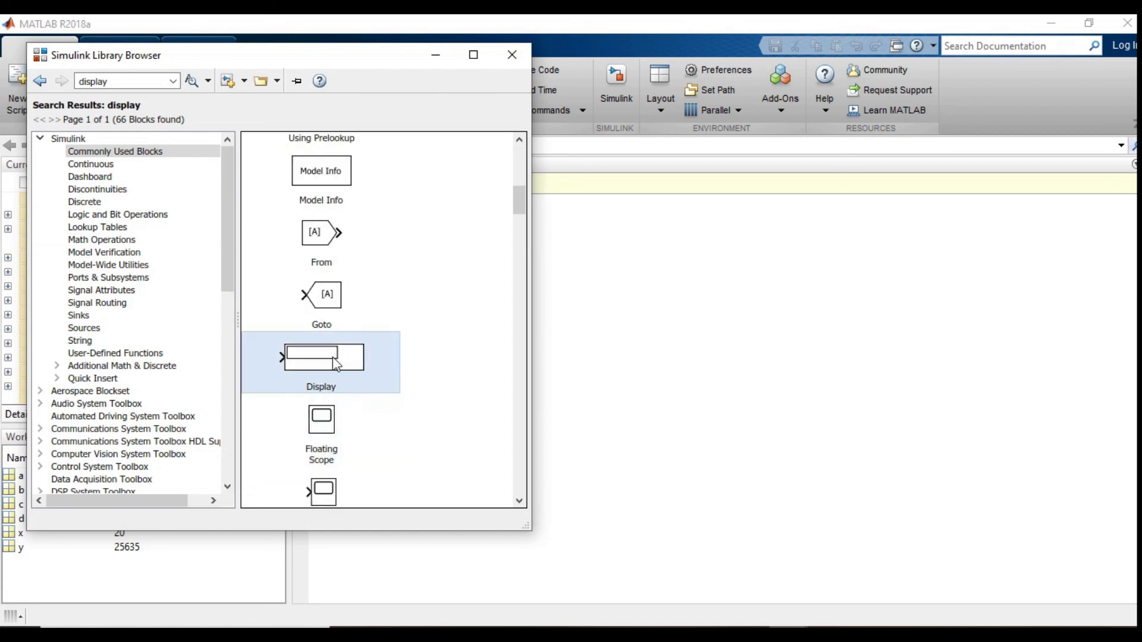
{"action": "key", "text": "alt+Tab"}
{"action": "key", "text": "alt+Tab"}
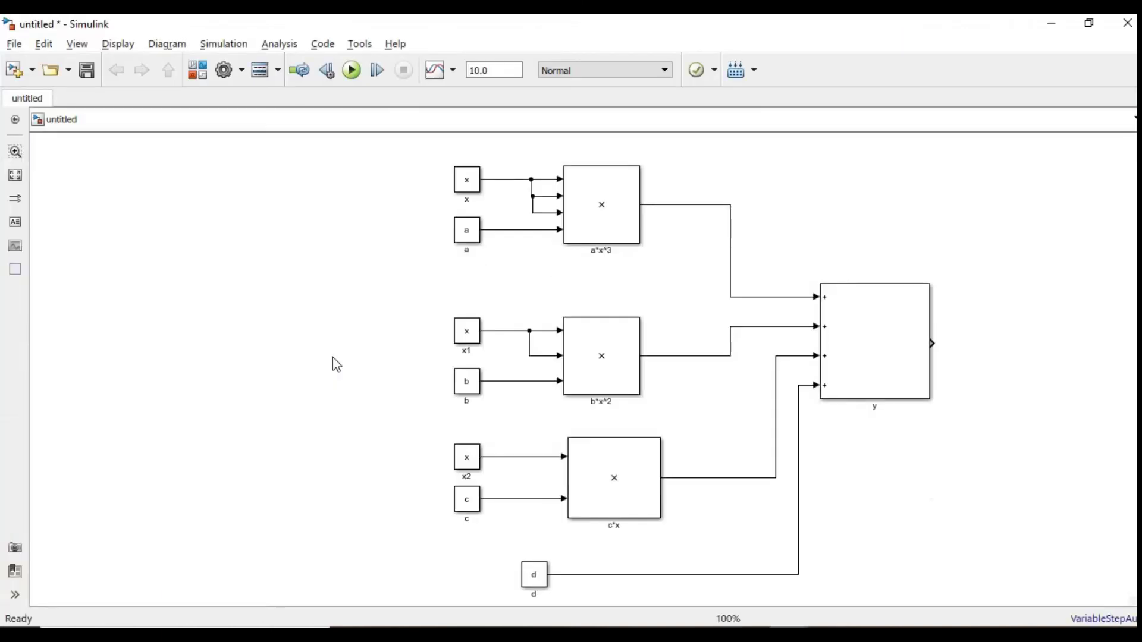
{"action": "key", "text": "alt+Tab"}
{"action": "left_click_drag", "start_coordinate": [361, 366], "coordinate": [1108, 352]}
{"action": "left_click", "coordinate": [978, 300]}
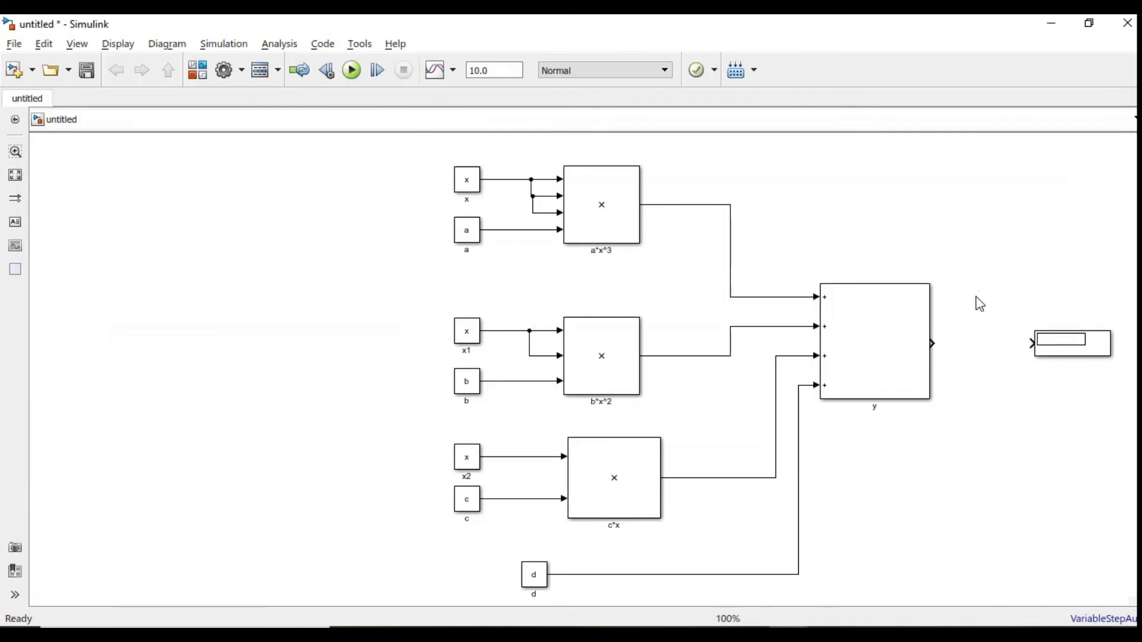
{"action": "left_click_drag", "start_coordinate": [931, 343], "coordinate": [1046, 340]}
Check the values of the variables a, b, c, d and x in the MATLAB workspace, and return to the Simulink model
{"action": "left_click", "coordinate": [468, 236]}
{"action": "key", "text": "alt+Tab"}
{"action": "key", "text": "alt+Tab"}
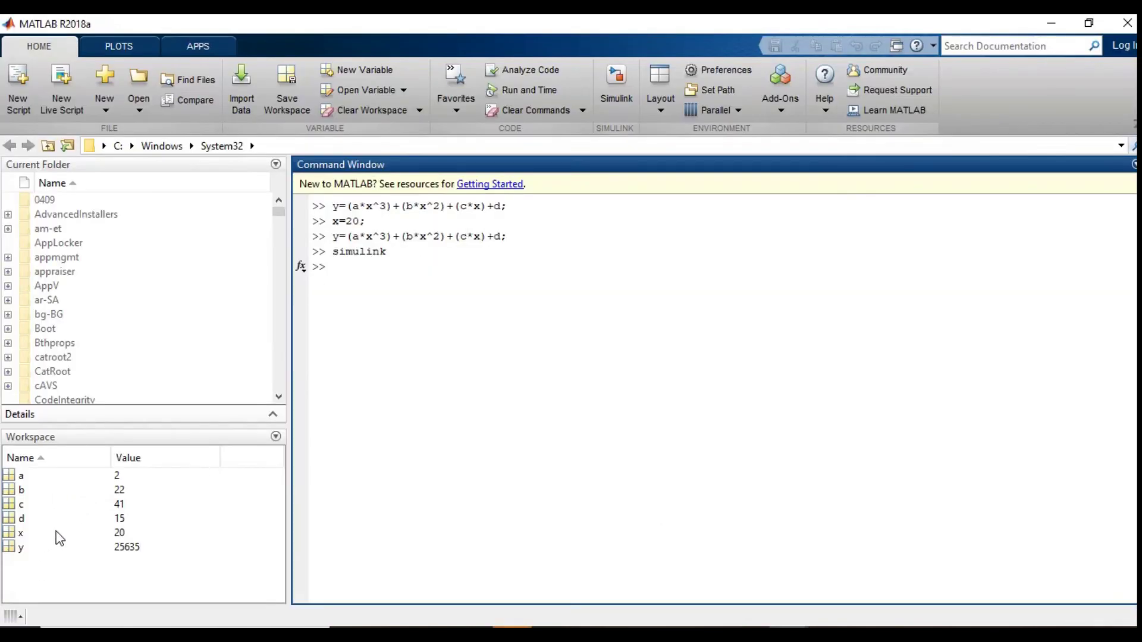
{"action": "key", "text": "alt+Tab"}
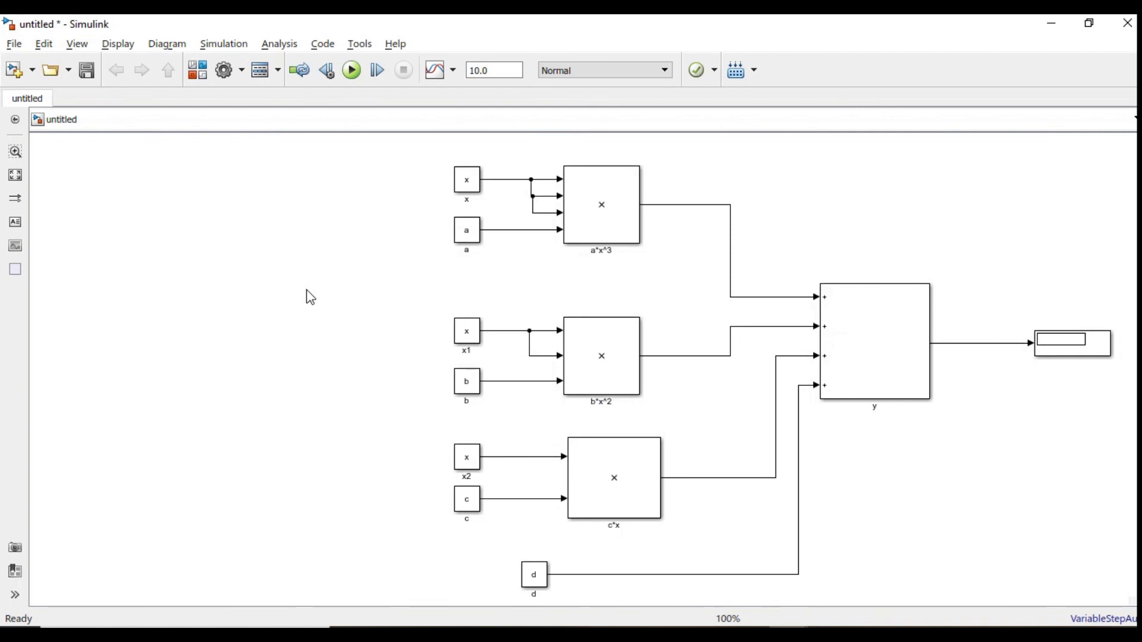
Show the Display block's name and run the simulation
{"action": "left_click", "coordinate": [1096, 350]}
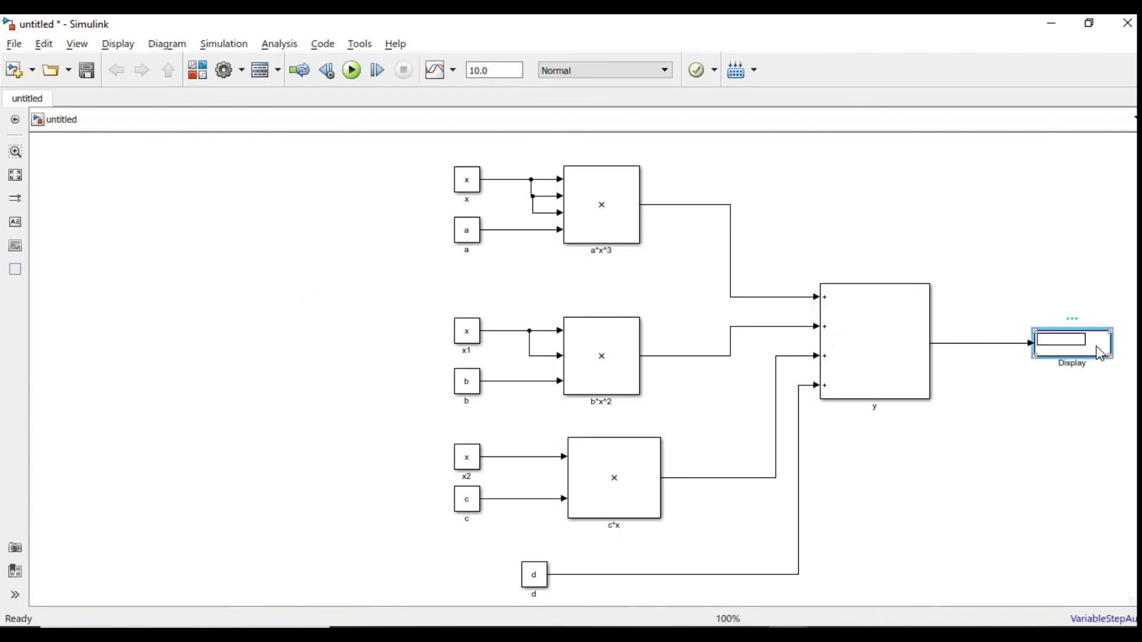
{"action": "mouse_move", "coordinate": [1072, 321]}
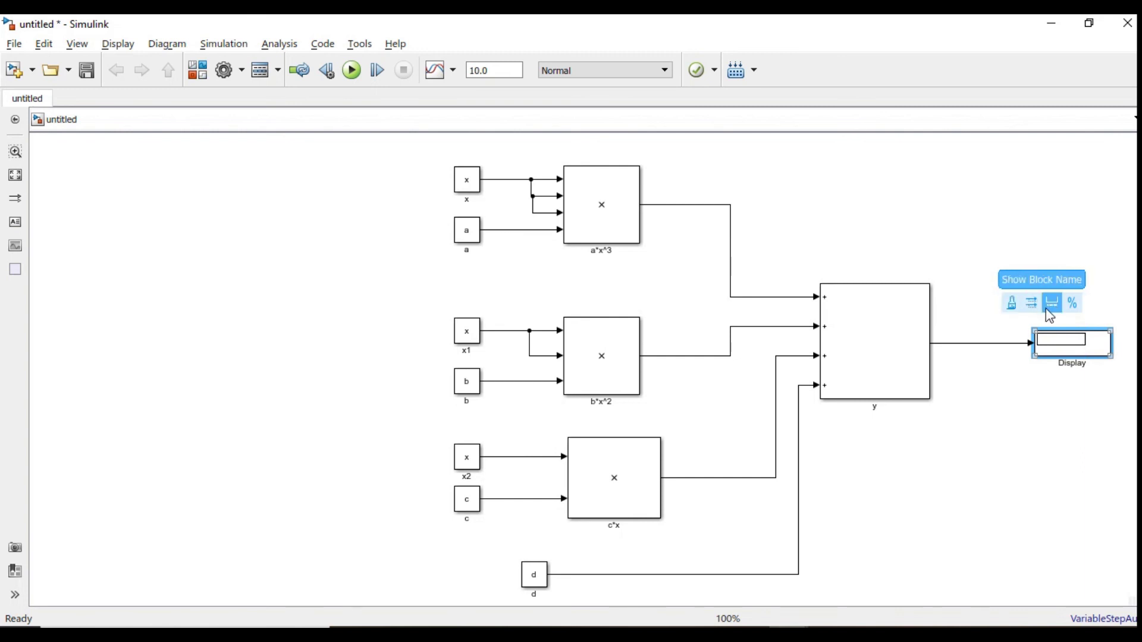
{"action": "left_click", "coordinate": [1052, 304]}
{"action": "left_click", "coordinate": [996, 551]}
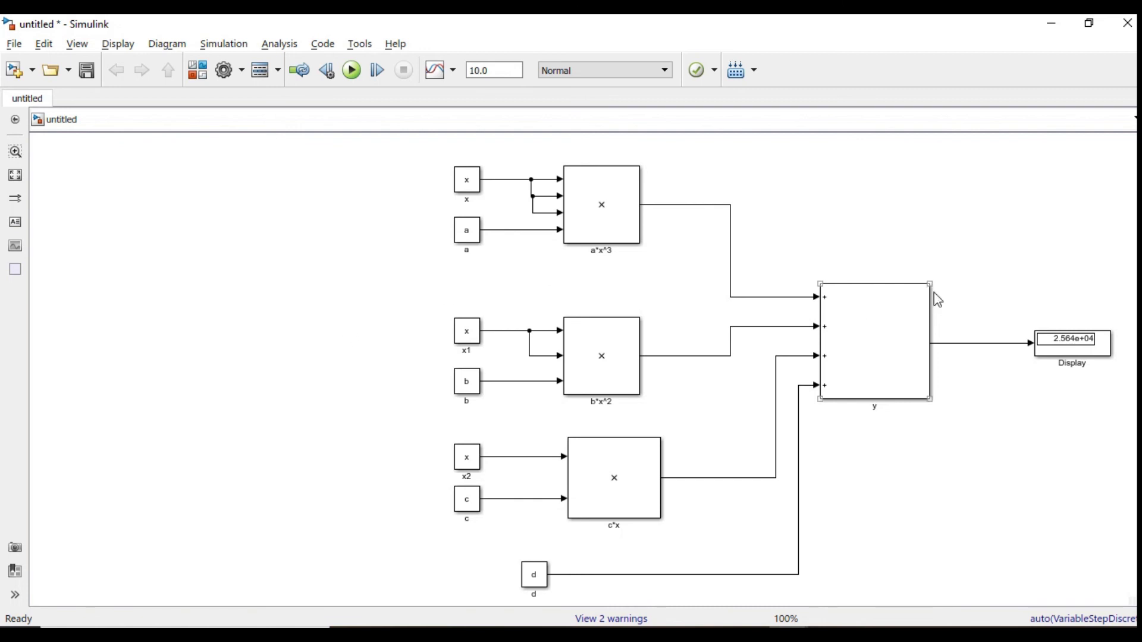
Compare y in the MATLAB workspace with the value on the model's Display block
{"action": "key", "text": "alt+Tab"}
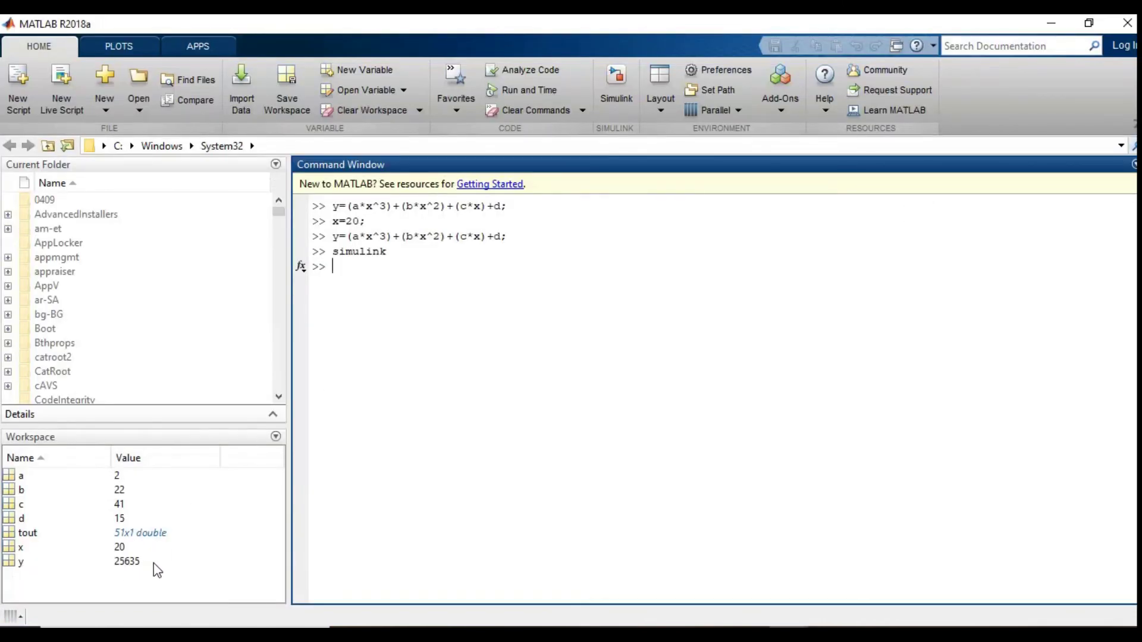
{"action": "key", "text": "alt+Tab"}
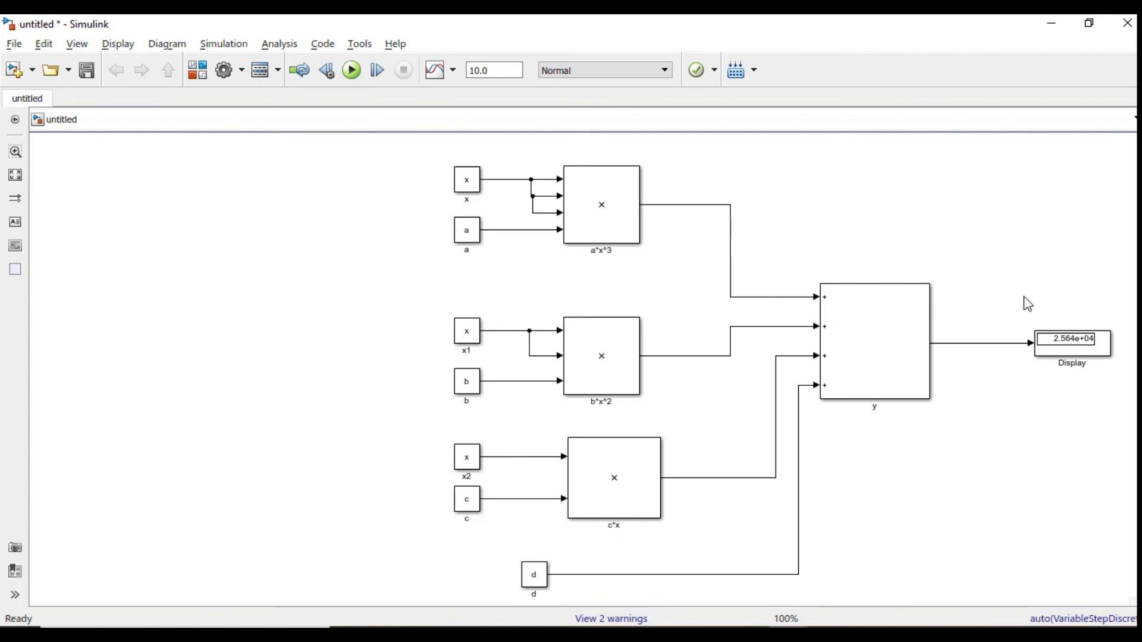
Set x=2 in the MATLAB Command Window and rerun the simulation in Simulink
{"action": "key", "text": "alt+Tab"}
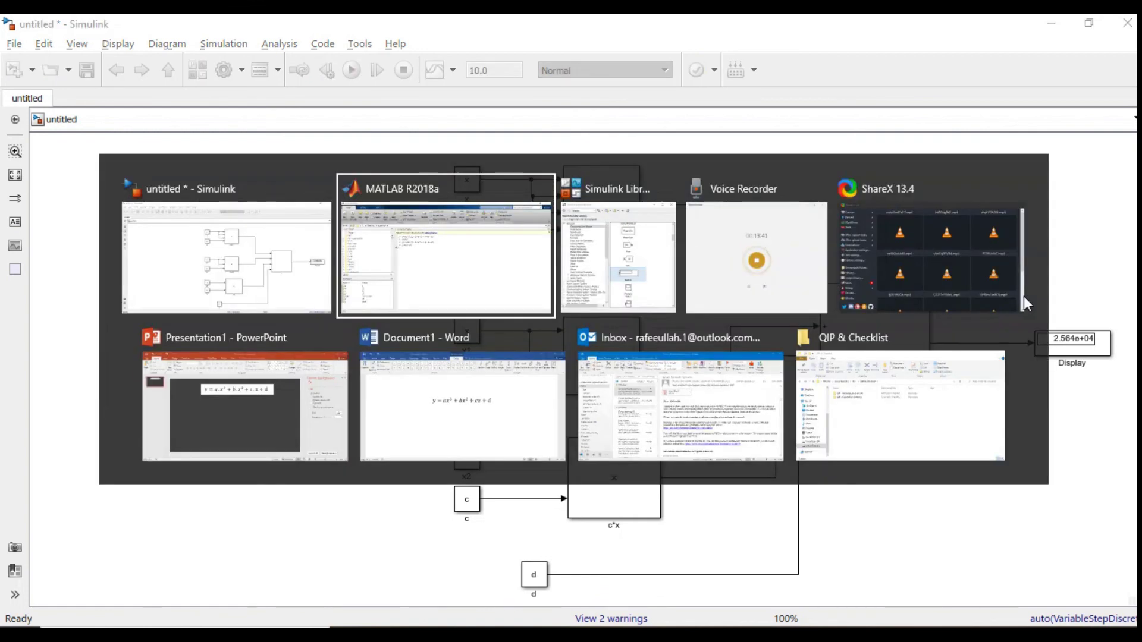
{"action": "type", "text": "x=2"}
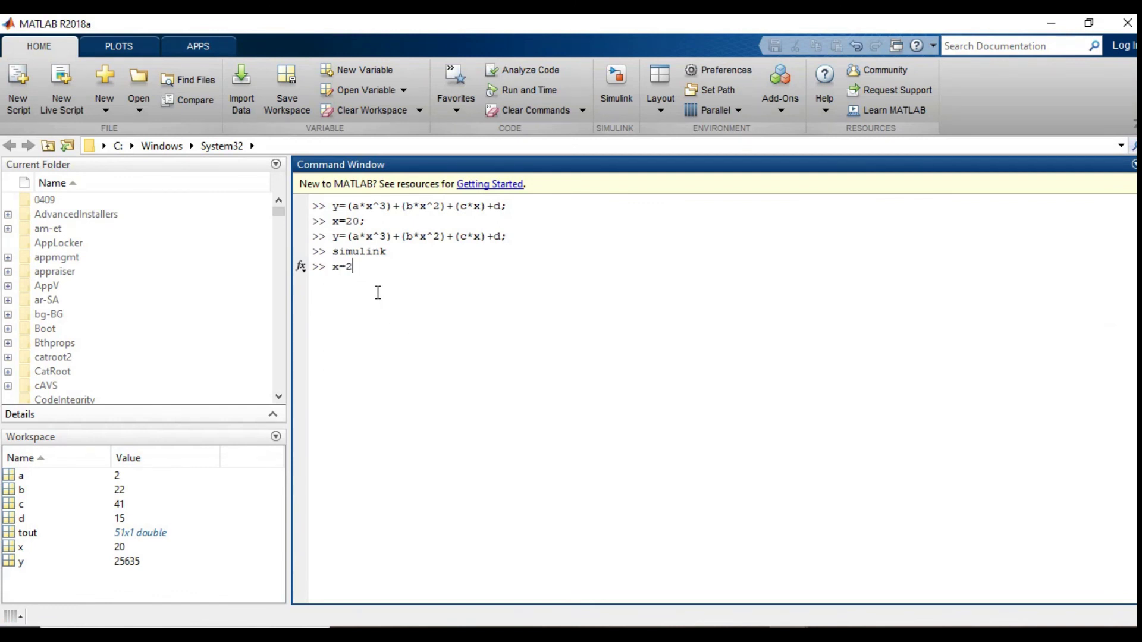
{"action": "key", "text": "Return"}
{"action": "key", "text": "alt+Tab"}
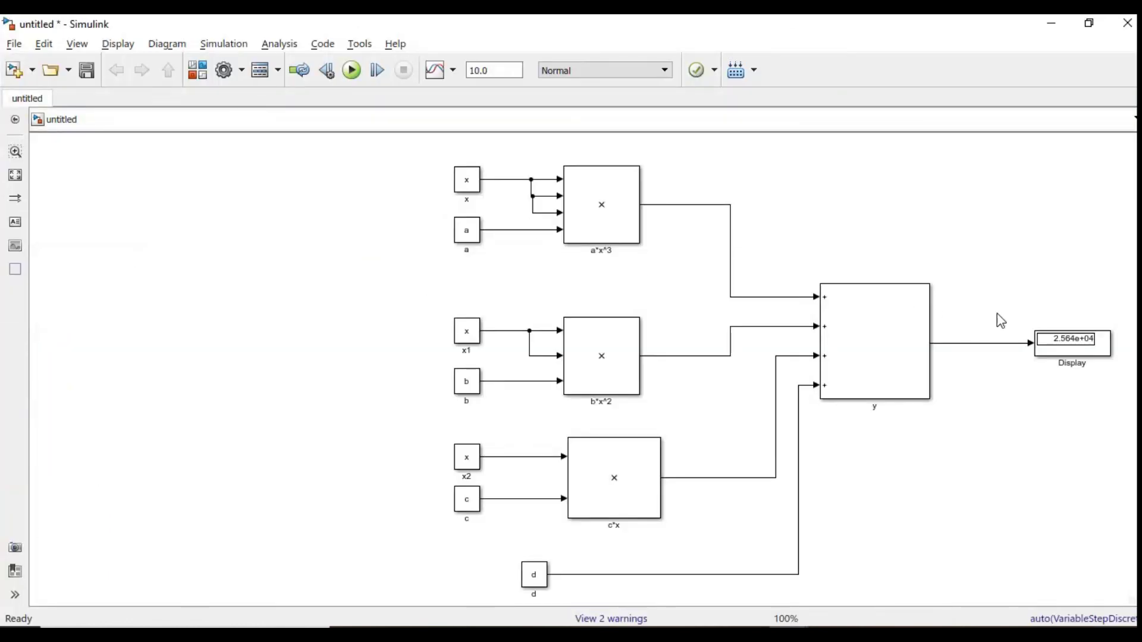
{"action": "left_click", "coordinate": [351, 77]}
Switch to MATLAB and evaluate y=(a*x^3)+(b*x^2)+(c*x)+d; again from the command history
{"action": "key", "text": "alt+Tab"}
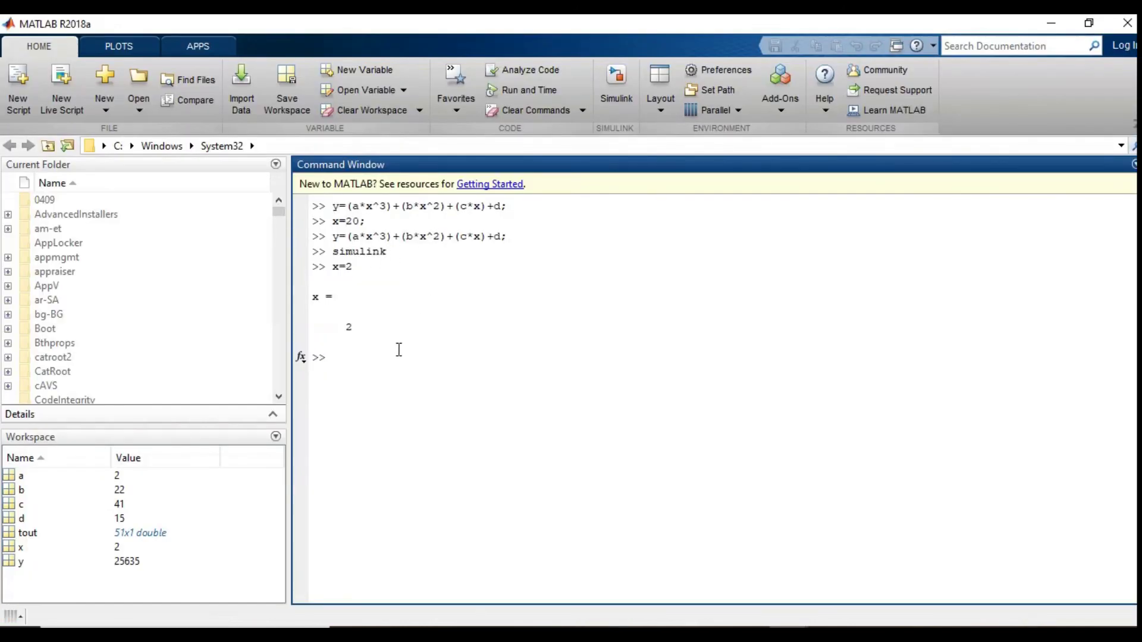
{"action": "key", "text": "Up"}
{"action": "key", "text": "Up"}
{"action": "key", "text": "Up"}
{"action": "key", "text": "Up"}
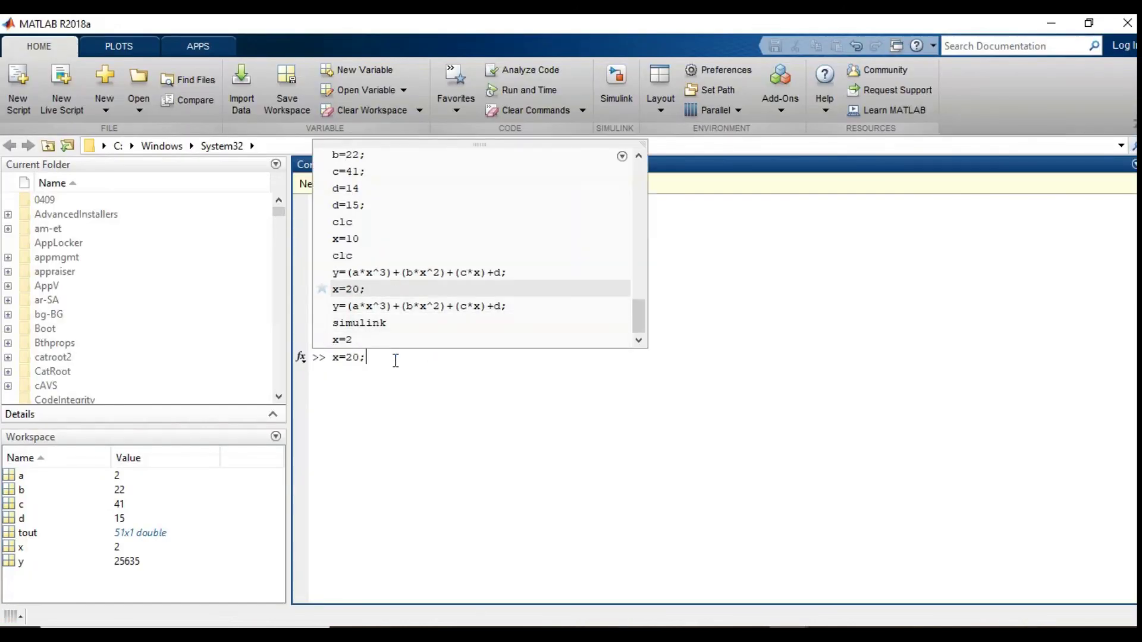
{"action": "key", "text": "Down"}
{"action": "key", "text": "Return"}
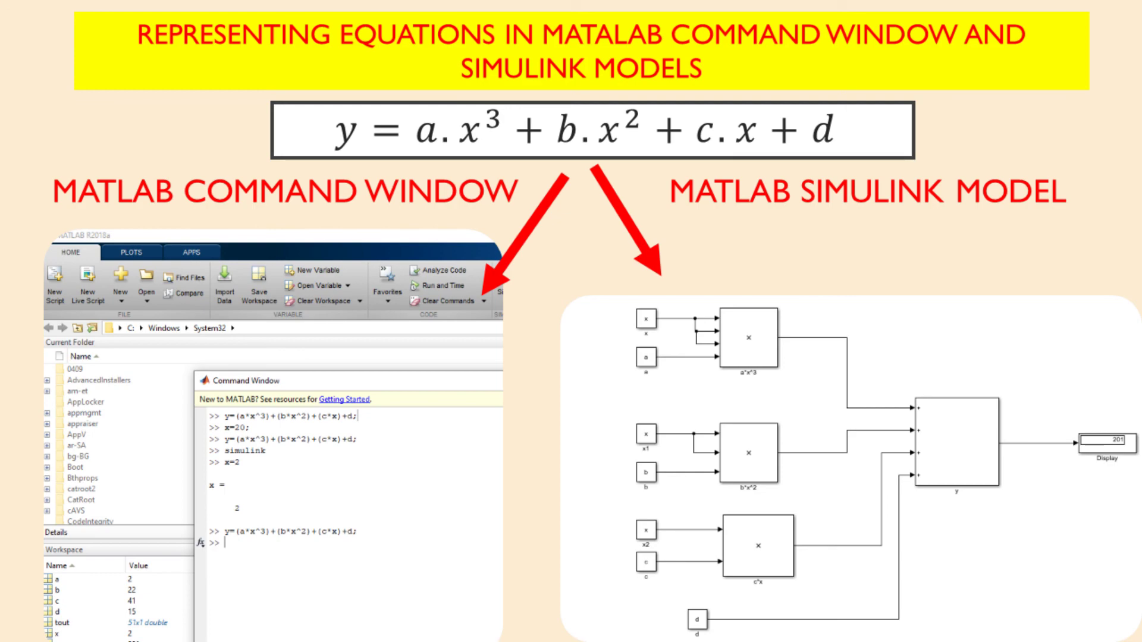
Switch back to the Simulink model to compare its Display value with y in the workspace
{"action": "key", "text": "alt+Tab"}
{"action": "key", "text": "alt+Tab"}
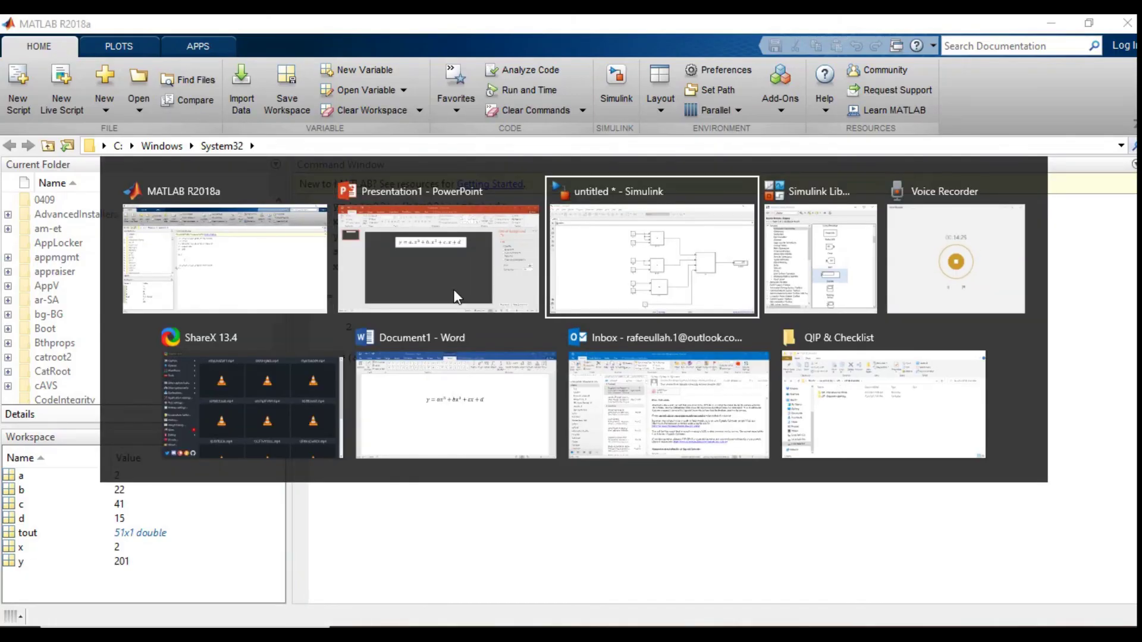